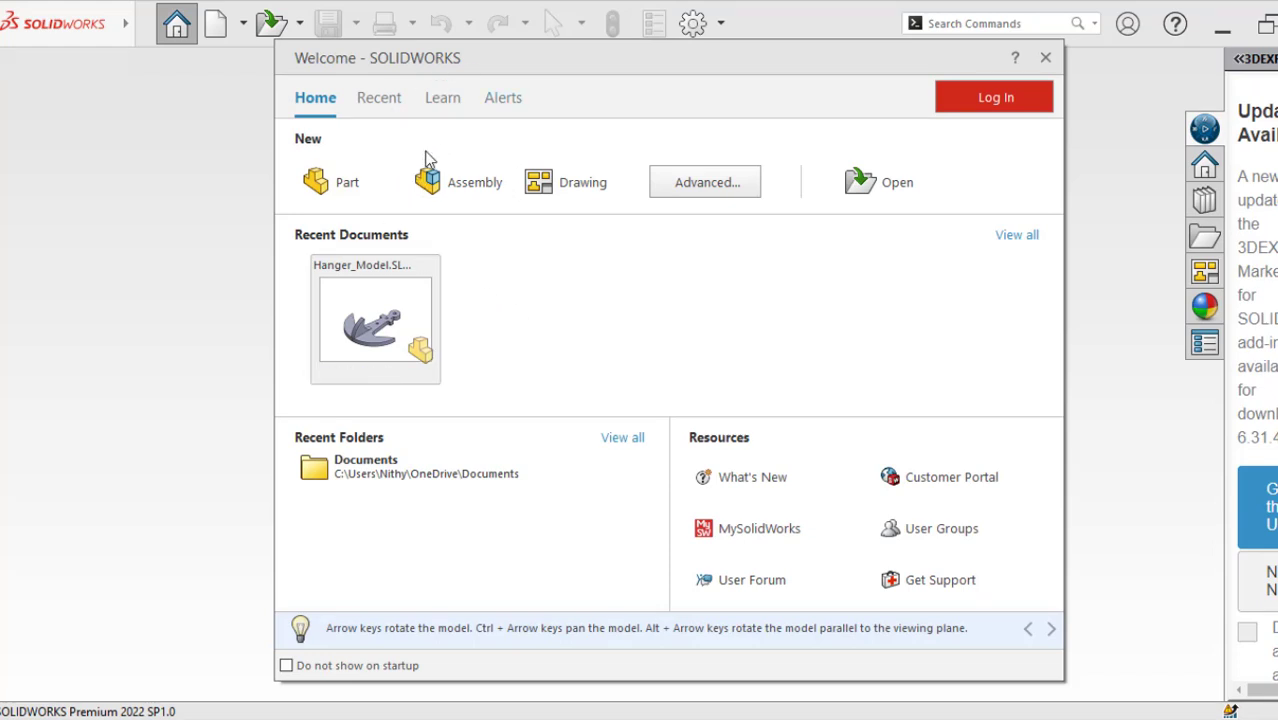
Step: Create a new part and start a sketch on the Front Plane
{"action": "left_click", "coordinate": [343, 184]}
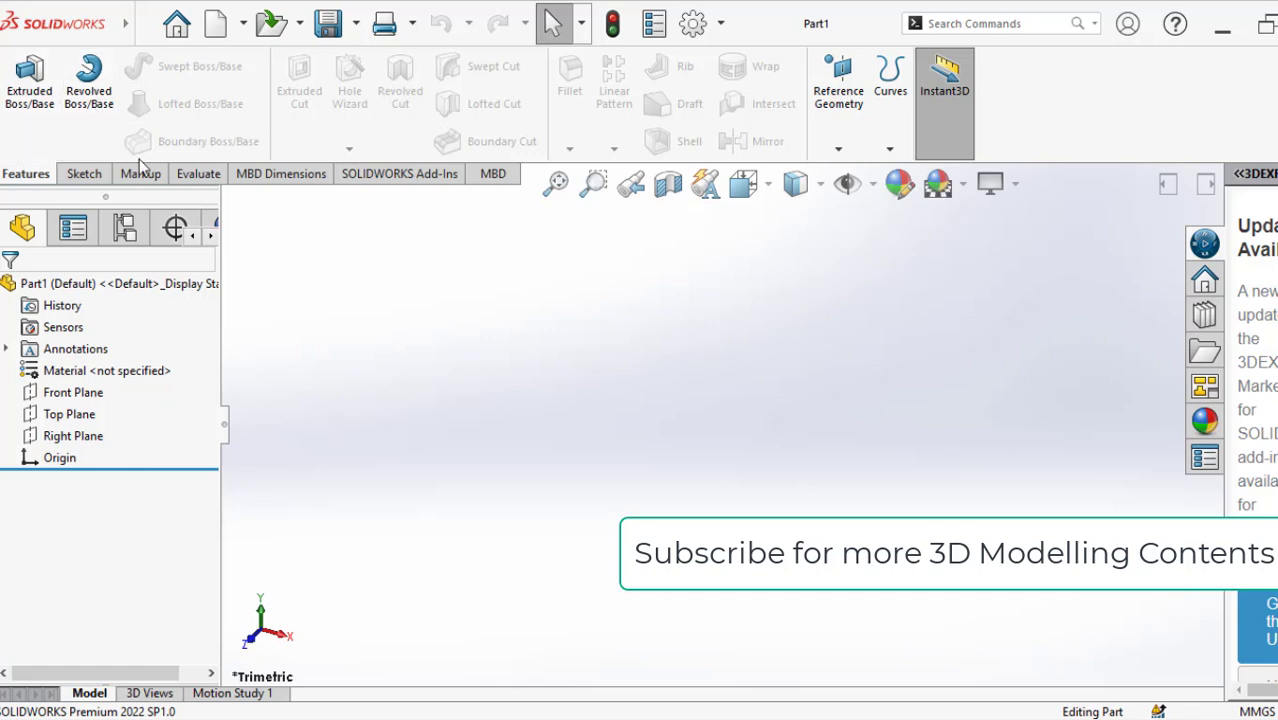
{"action": "left_click", "coordinate": [100, 173]}
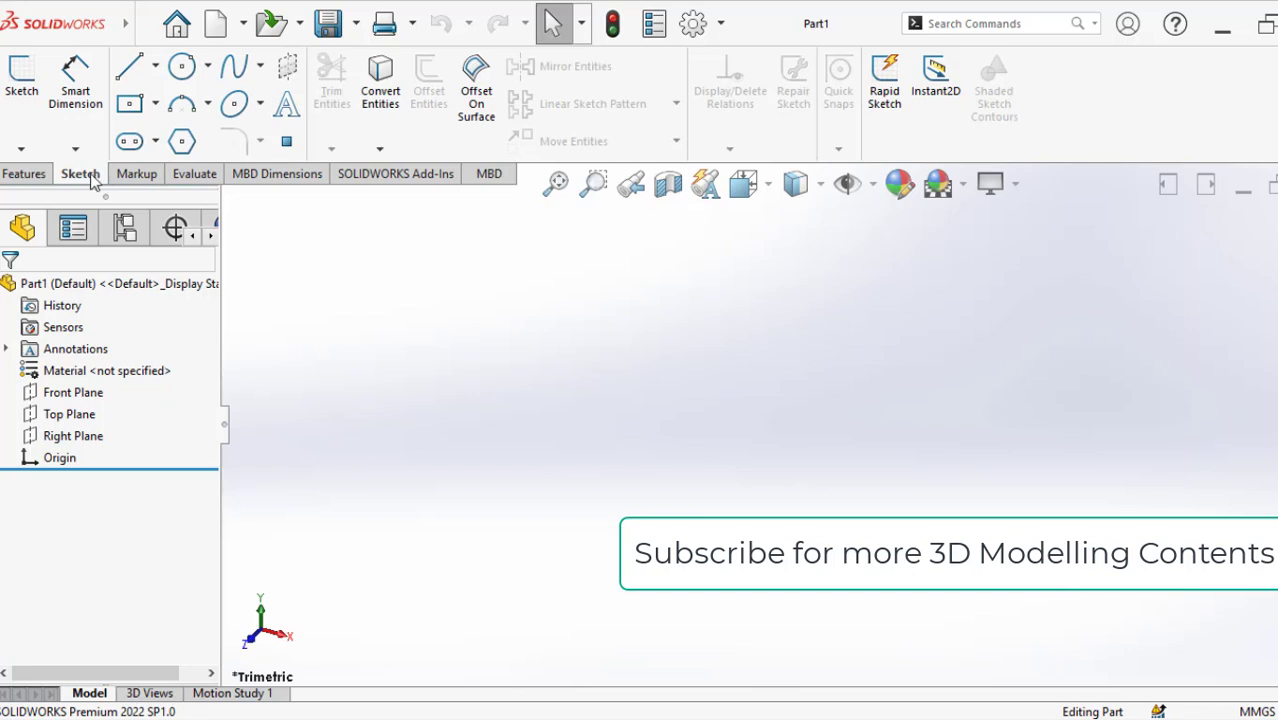
{"action": "left_click", "coordinate": [34, 178]}
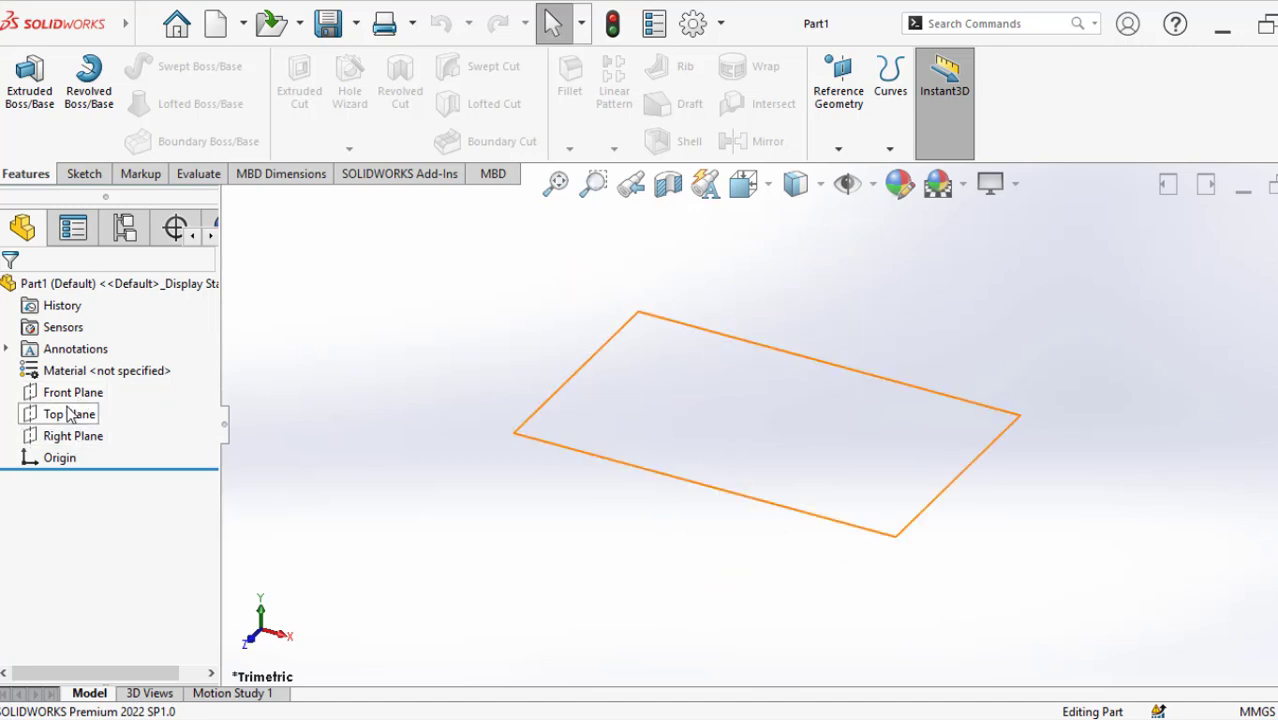
{"action": "left_click", "coordinate": [70, 400]}
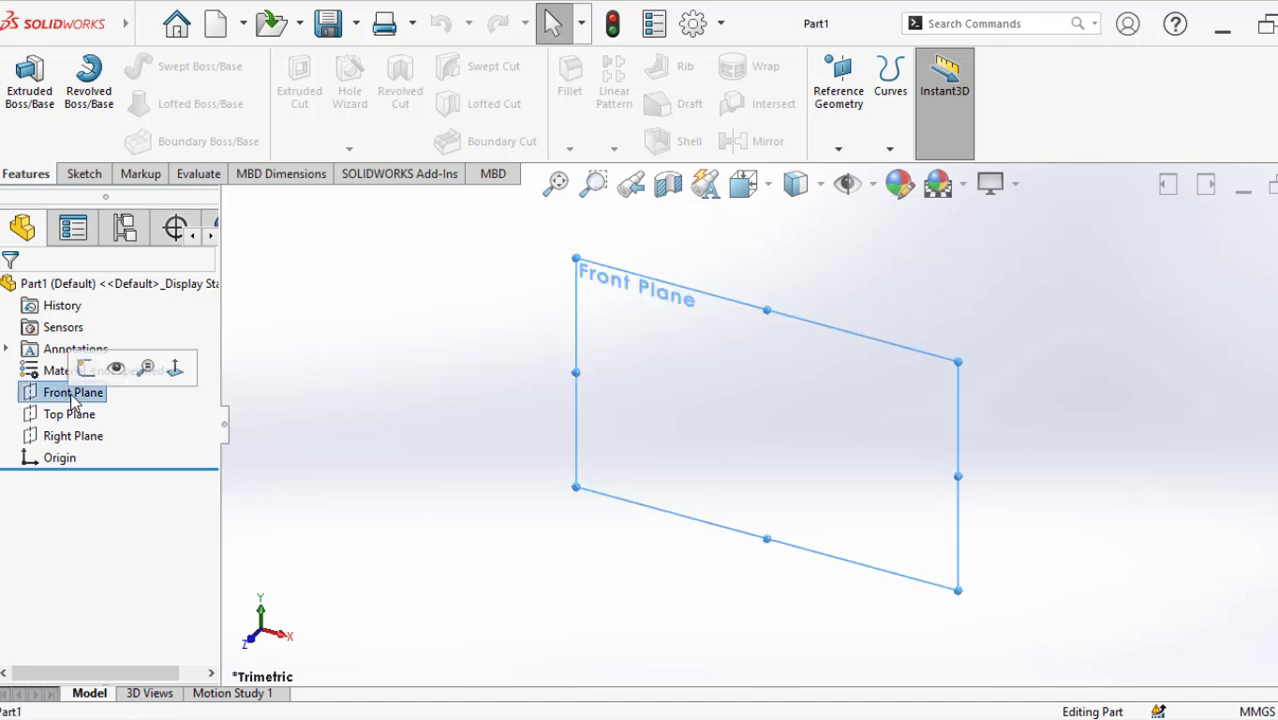
{"action": "left_click", "coordinate": [84, 176]}
{"action": "left_click", "coordinate": [21, 95]}
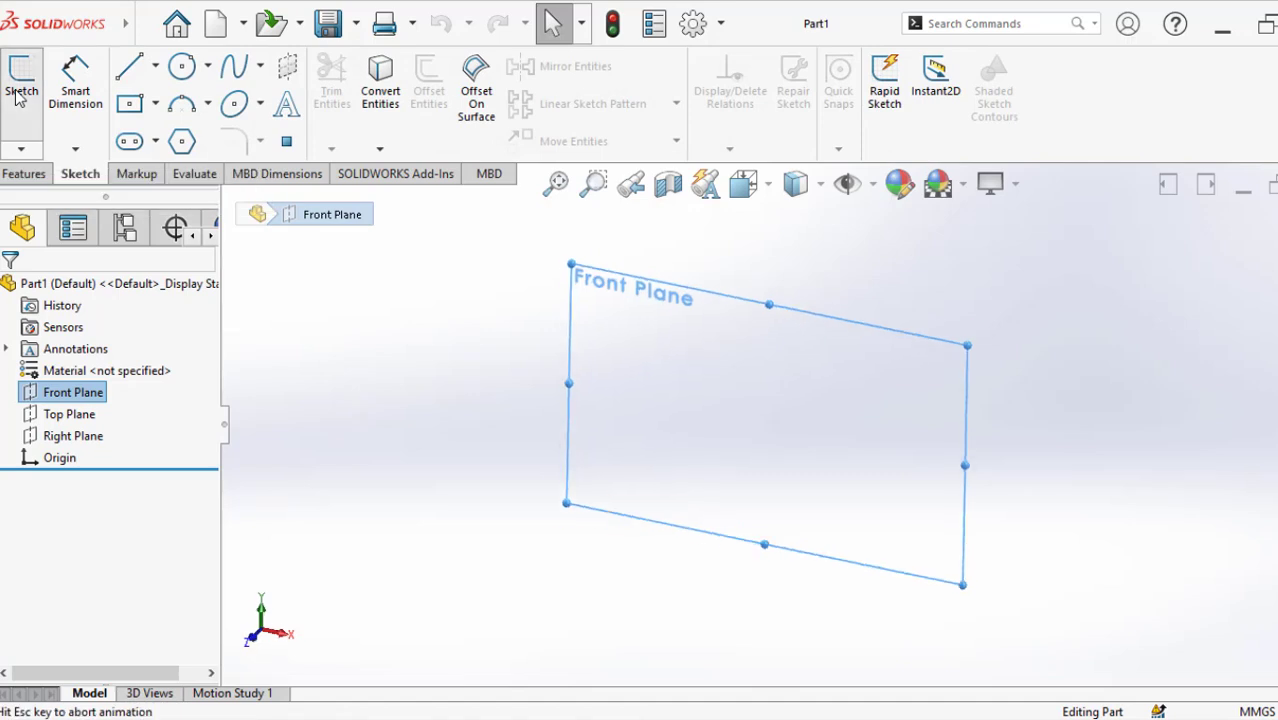
{"action": "left_click", "coordinate": [1107, 472]}
{"action": "scroll", "coordinate": [1105, 464], "scroll_direction": "down", "scroll_amount": 2}
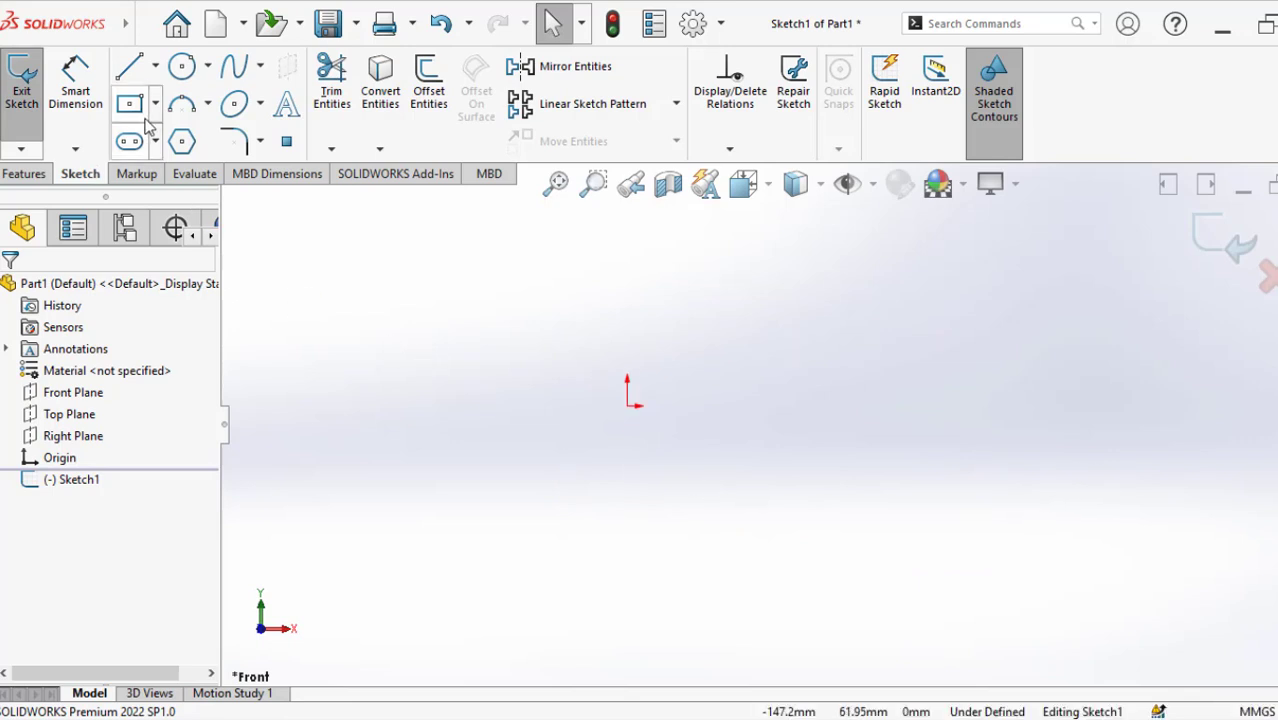
Step: Sketch a closed stepped profile from the origin with lines, about 47 mm high, with a top edge about 48 mm and left edge about 24 mm
{"action": "left_click", "coordinate": [129, 70]}
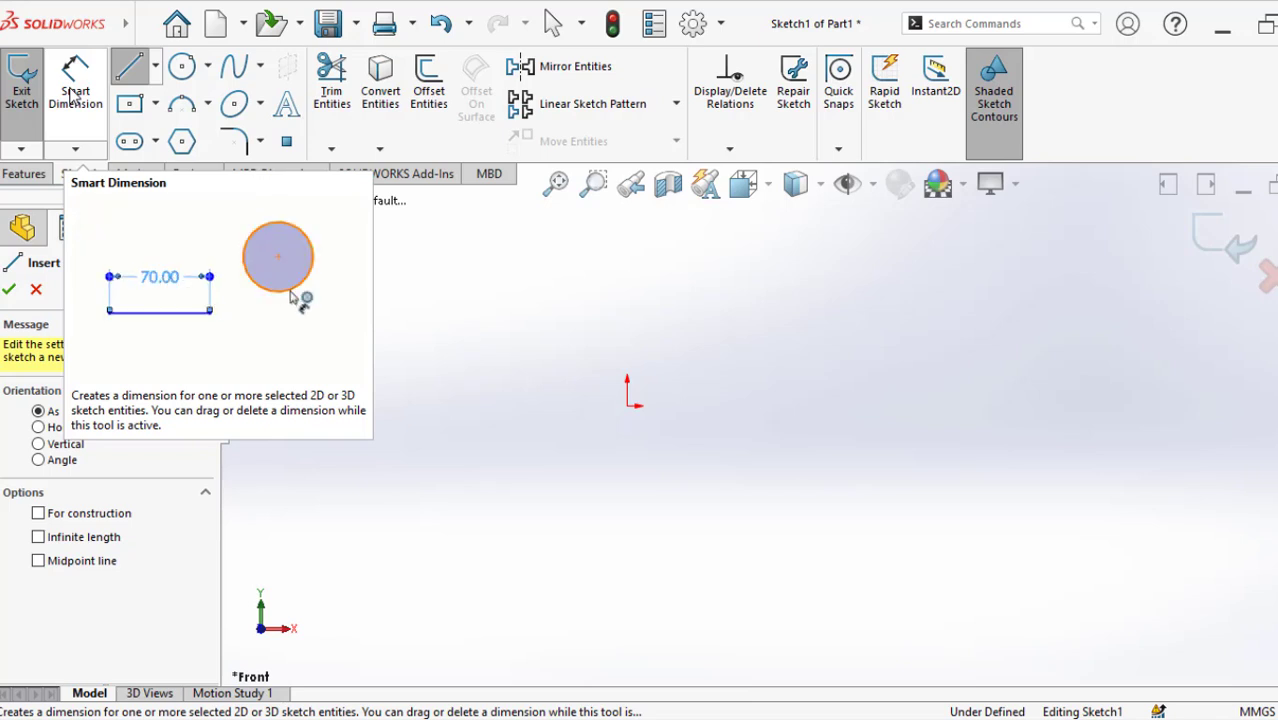
{"action": "left_click", "coordinate": [155, 68]}
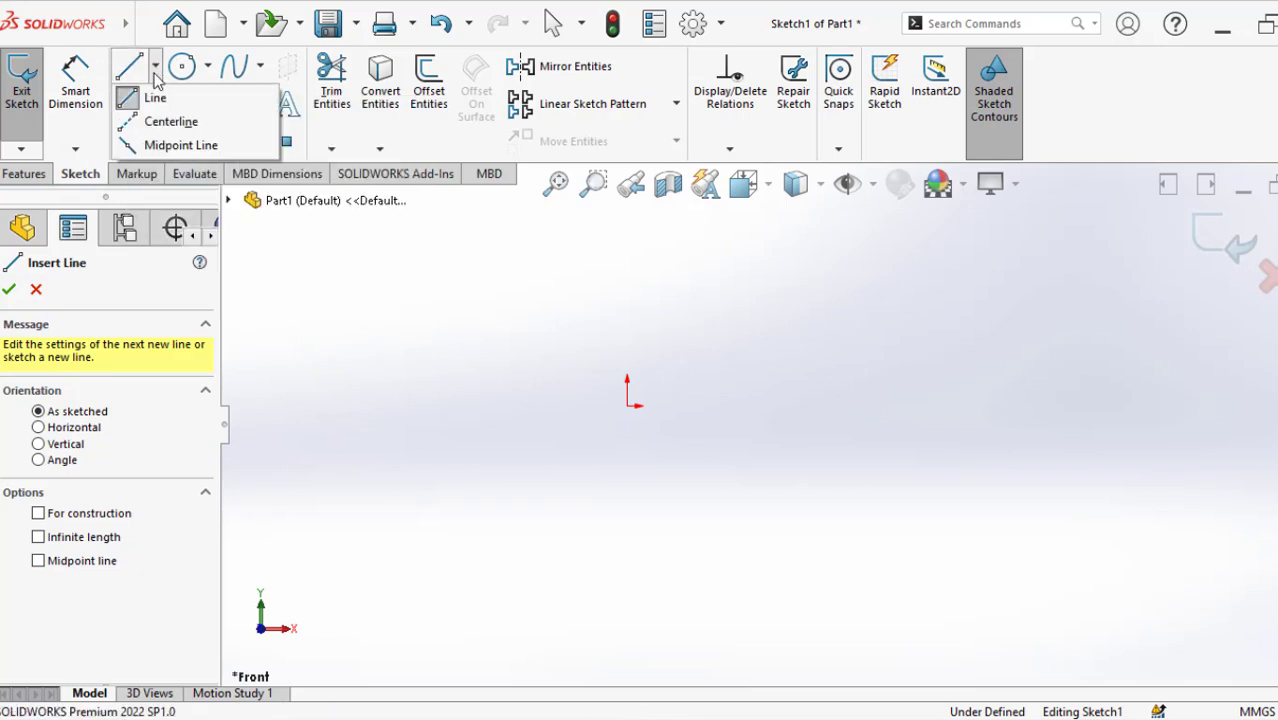
{"action": "left_click", "coordinate": [148, 94]}
{"action": "left_click", "coordinate": [126, 68]}
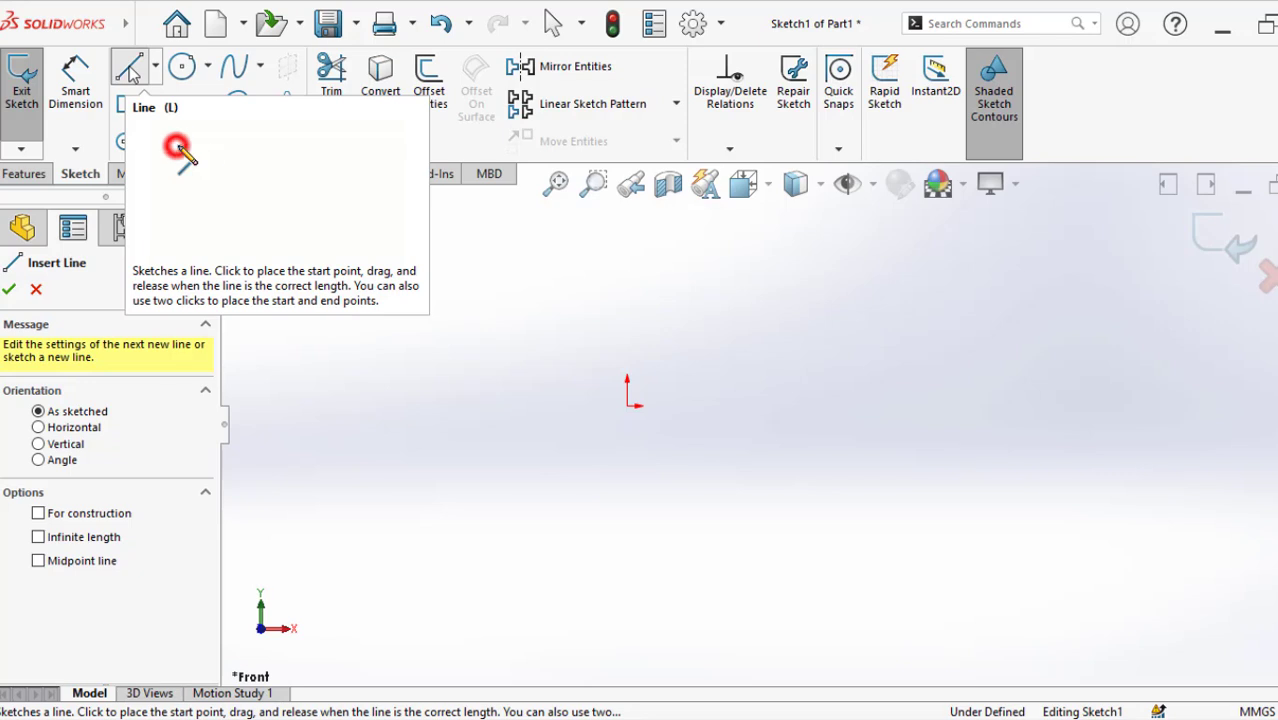
{"action": "left_click", "coordinate": [627, 406]}
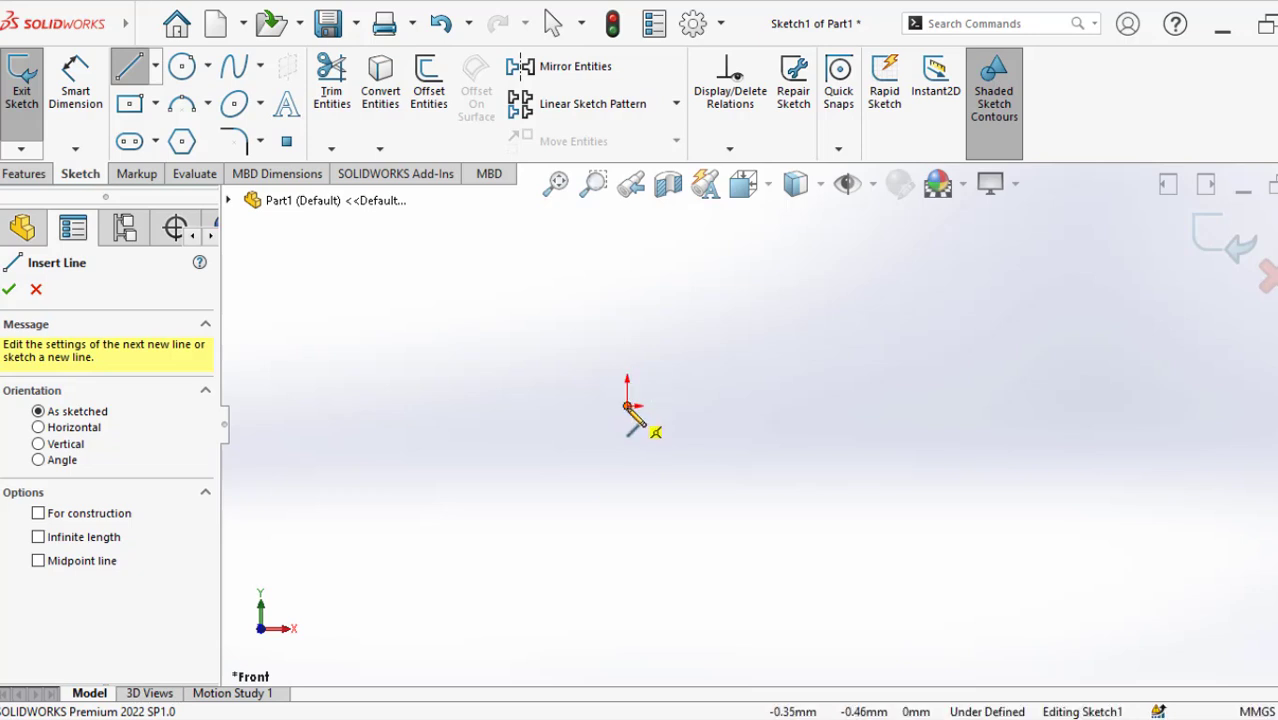
{"action": "left_click", "coordinate": [655, 421]}
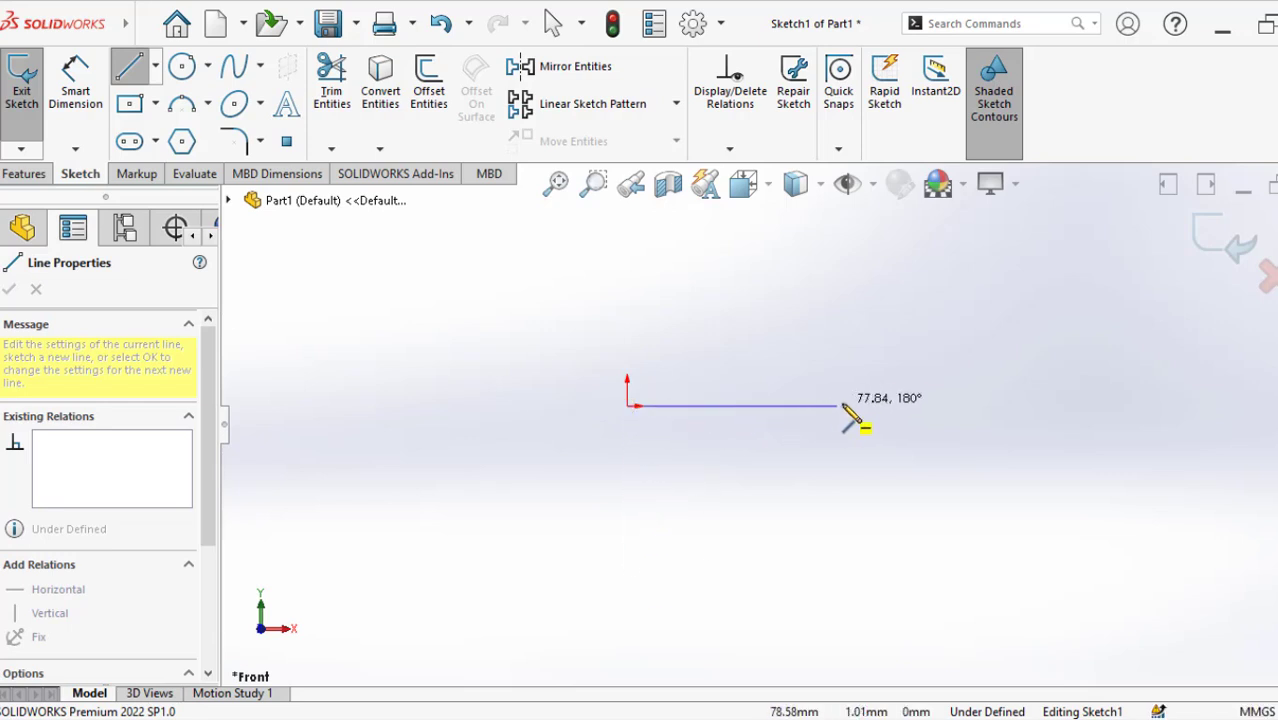
{"action": "left_click", "coordinate": [922, 405]}
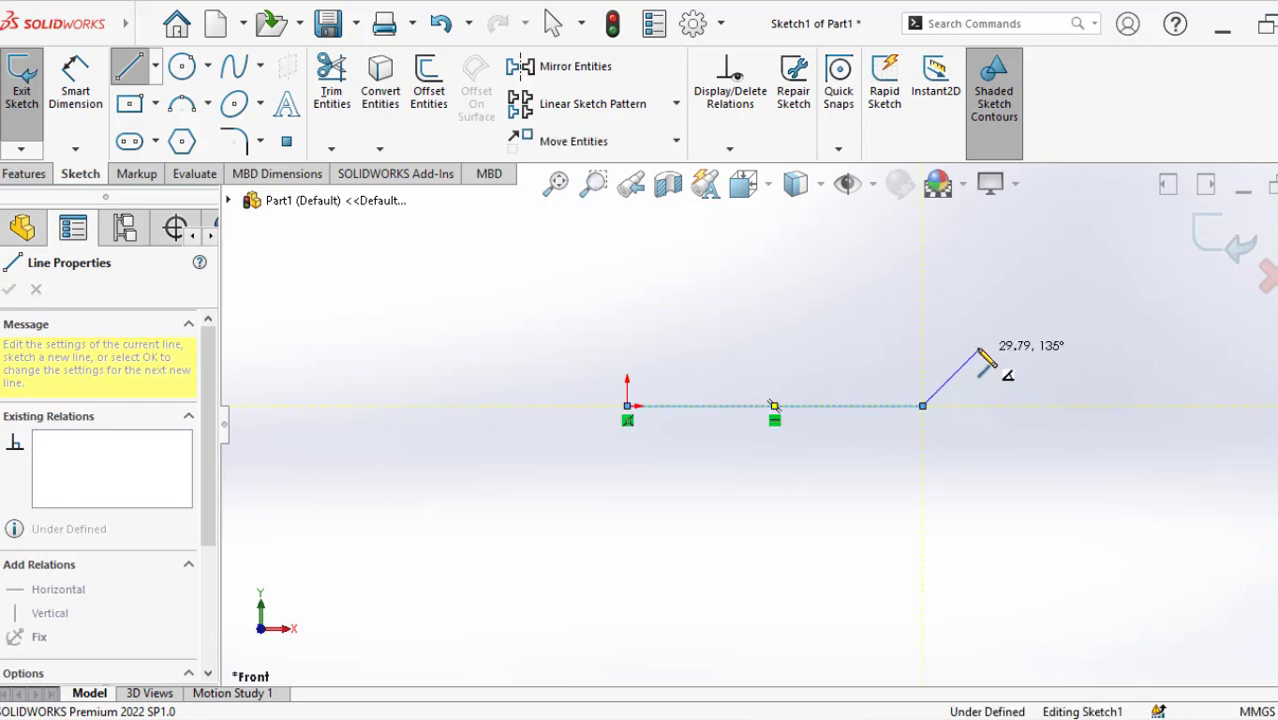
{"action": "left_click", "coordinate": [922, 278]}
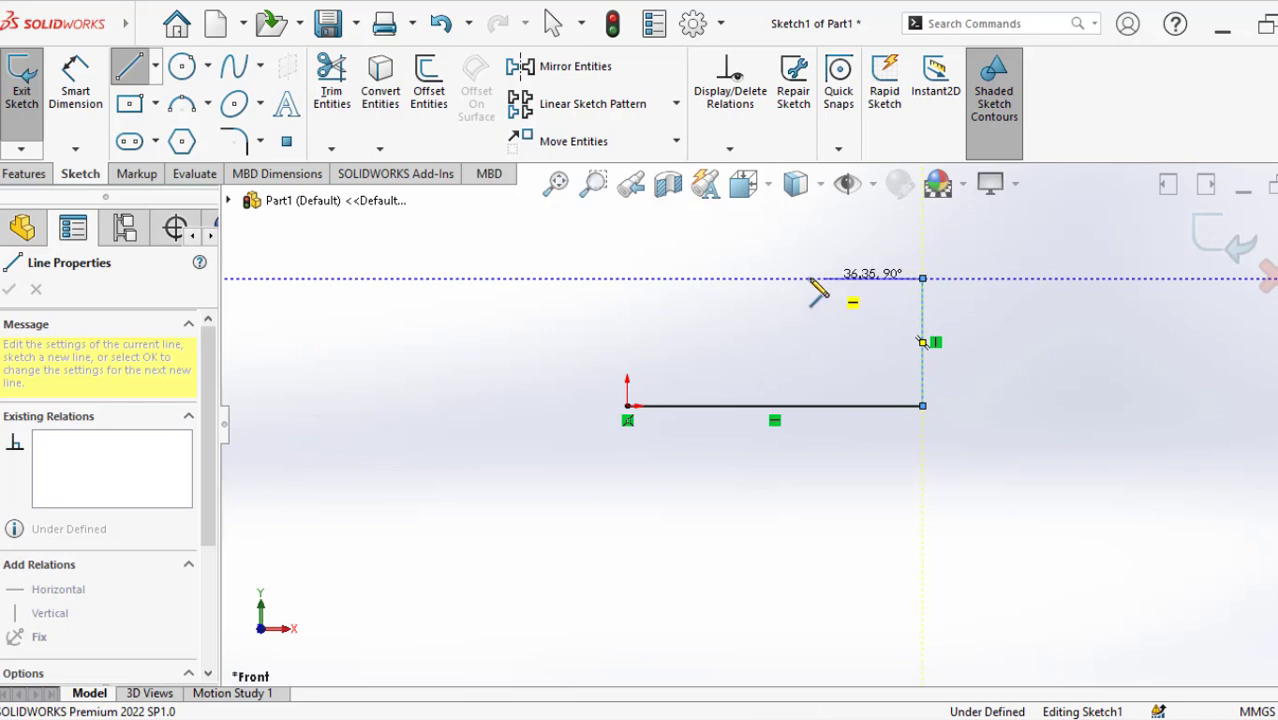
{"action": "left_click", "coordinate": [787, 278]}
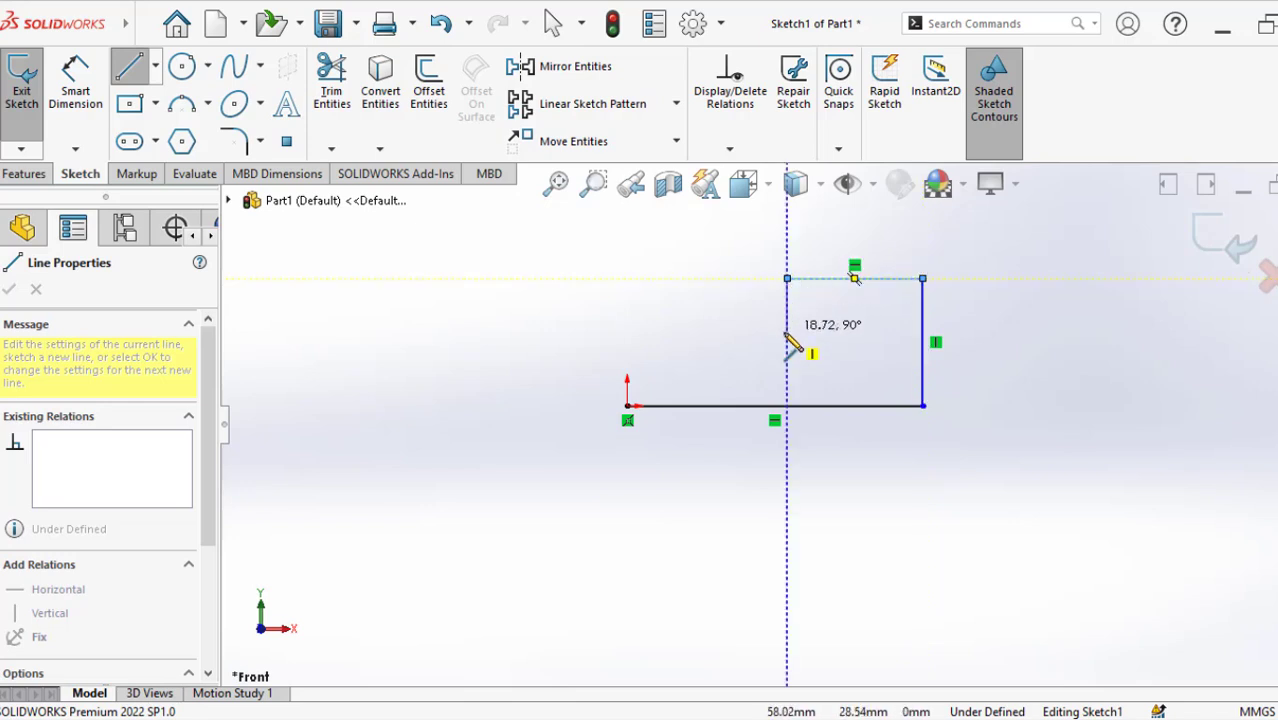
{"action": "left_click", "coordinate": [787, 342]}
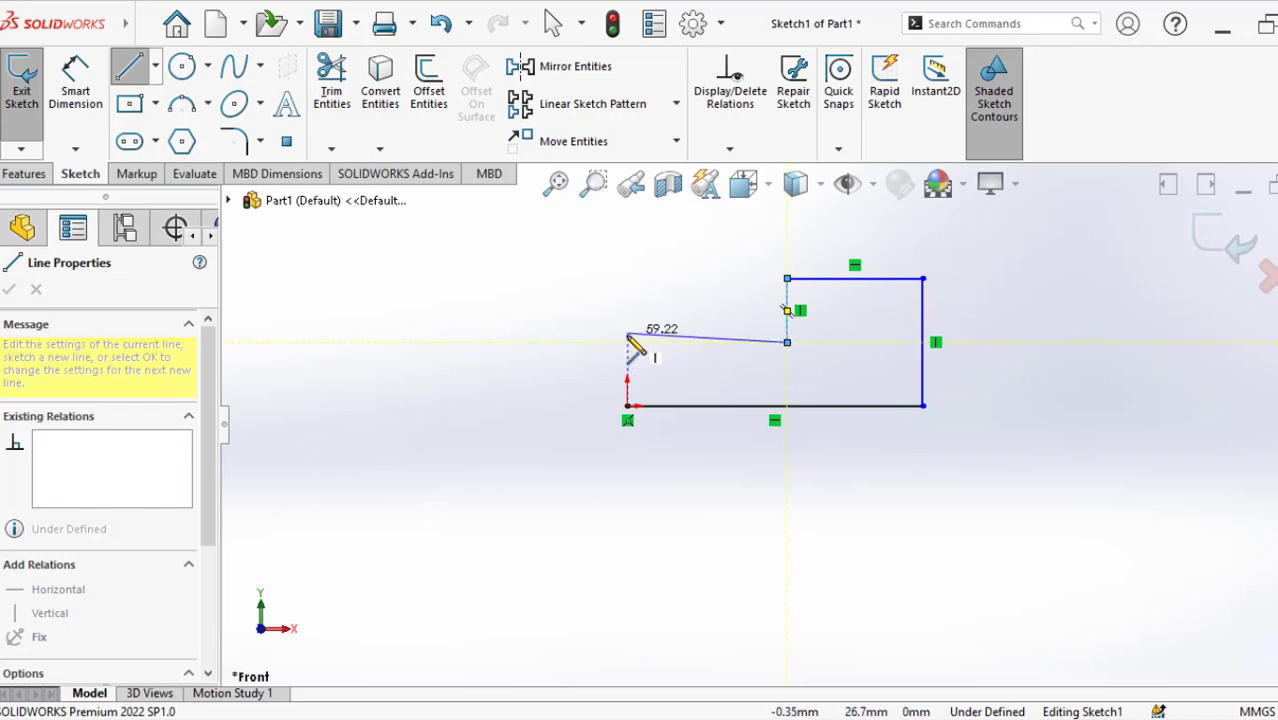
{"action": "left_click", "coordinate": [627, 342]}
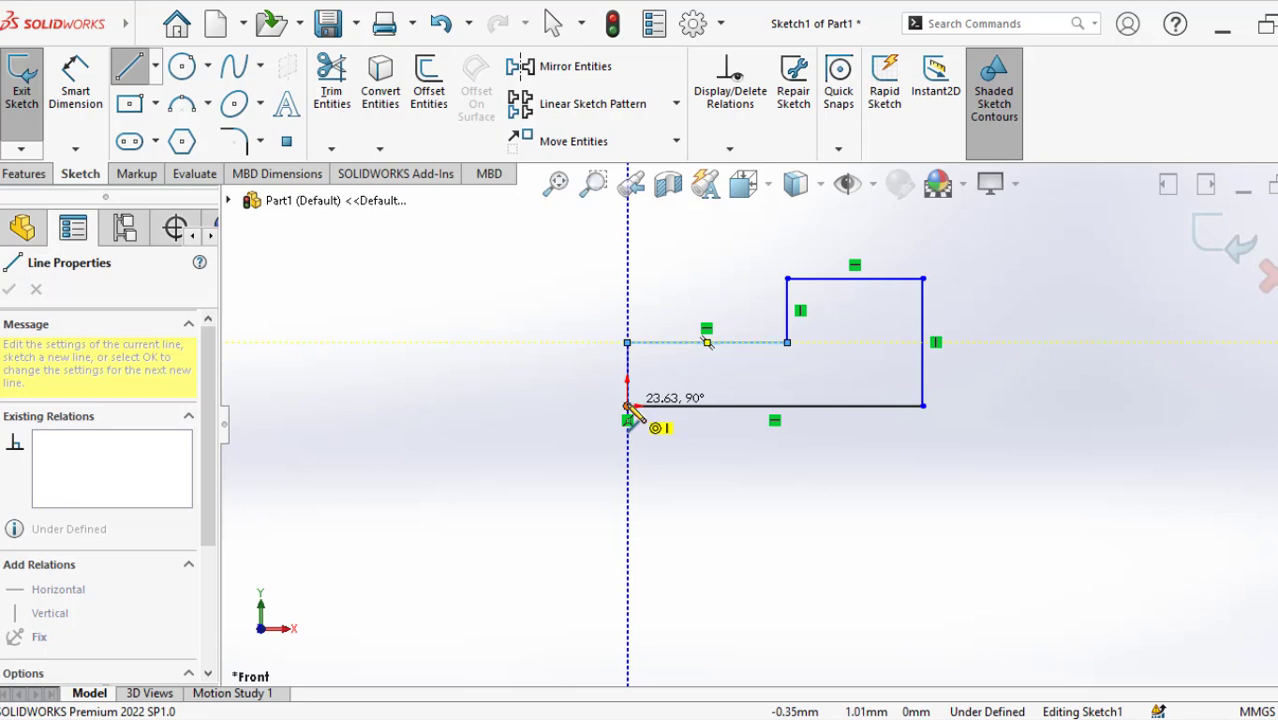
{"action": "left_click", "coordinate": [629, 406]}
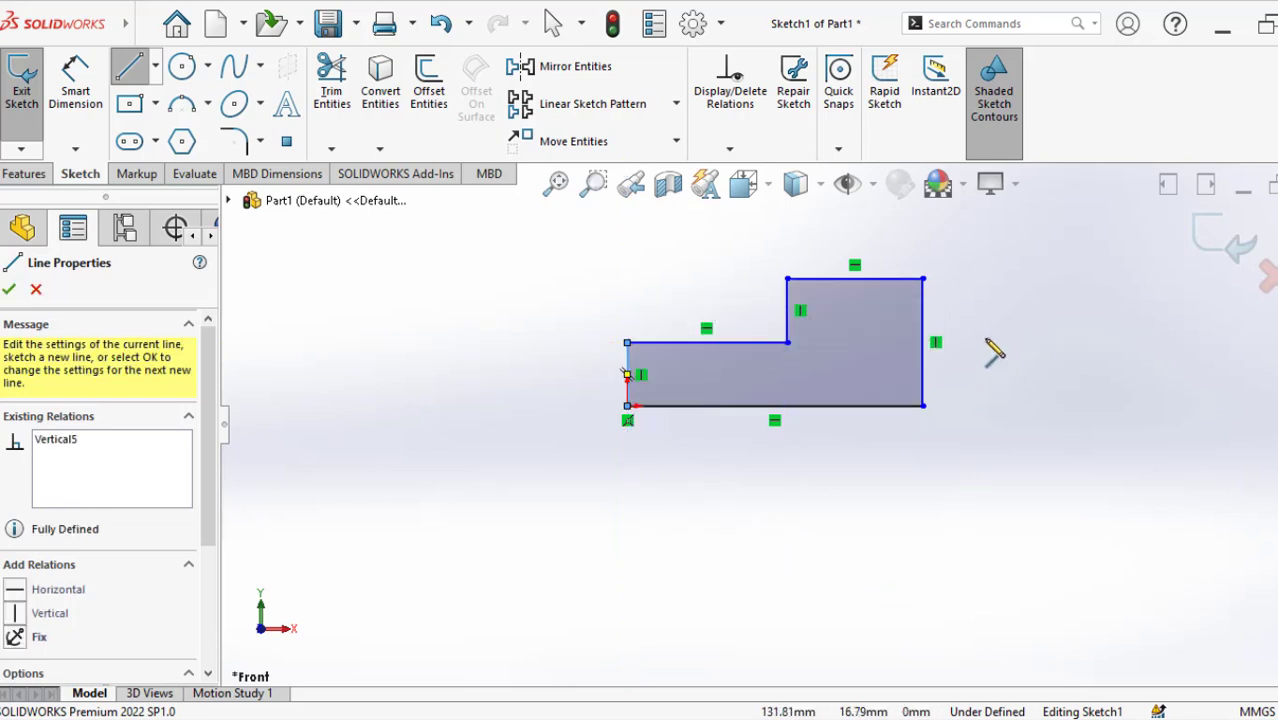
{"action": "scroll", "coordinate": [995, 340], "scroll_direction": "down", "scroll_amount": 2}
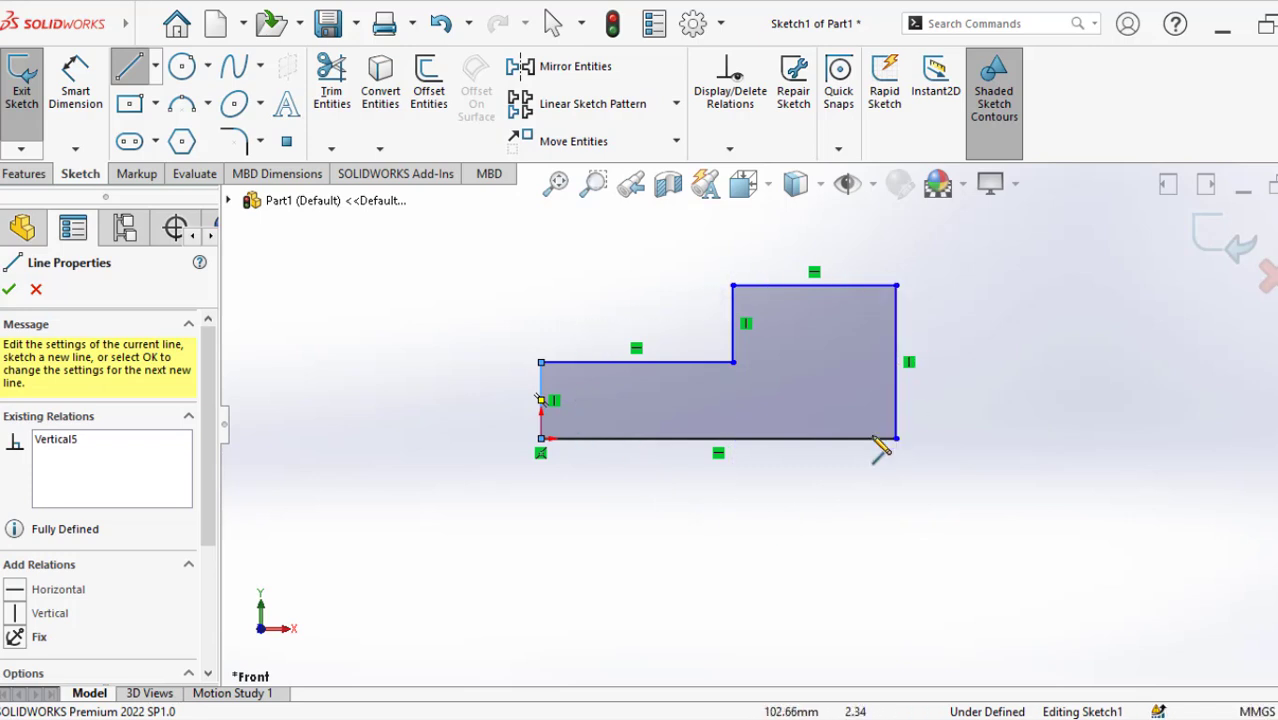
Step: Dimension the profile's tall right vertical edge at 45 mm
{"action": "left_click", "coordinate": [76, 93]}
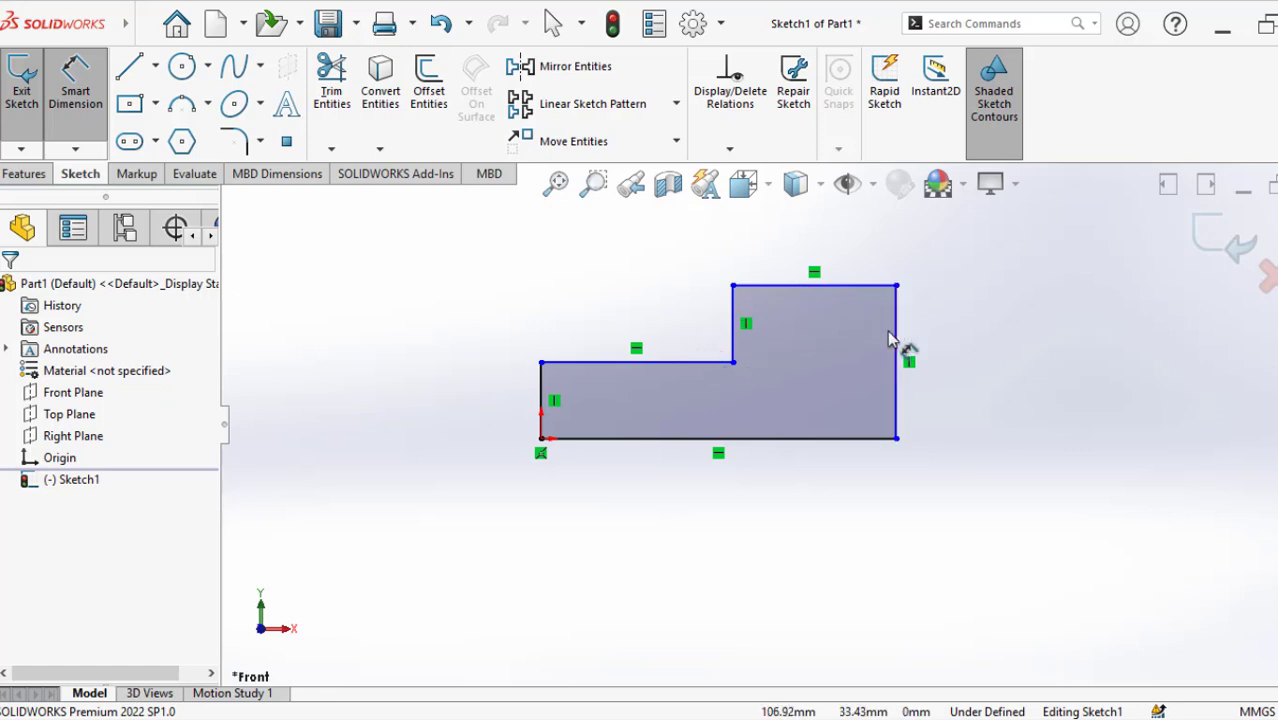
{"action": "scroll", "coordinate": [770, 534], "scroll_direction": "up", "scroll_amount": 1}
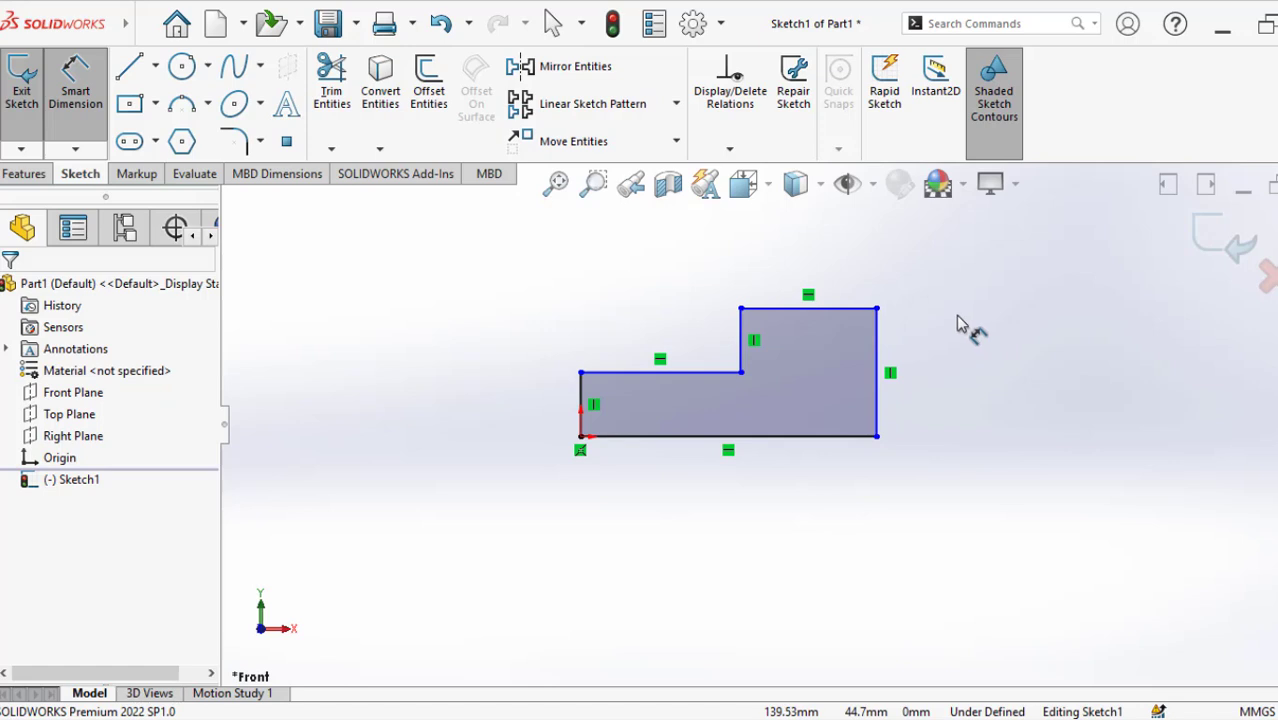
{"action": "scroll", "coordinate": [958, 325], "scroll_direction": "down", "scroll_amount": 1}
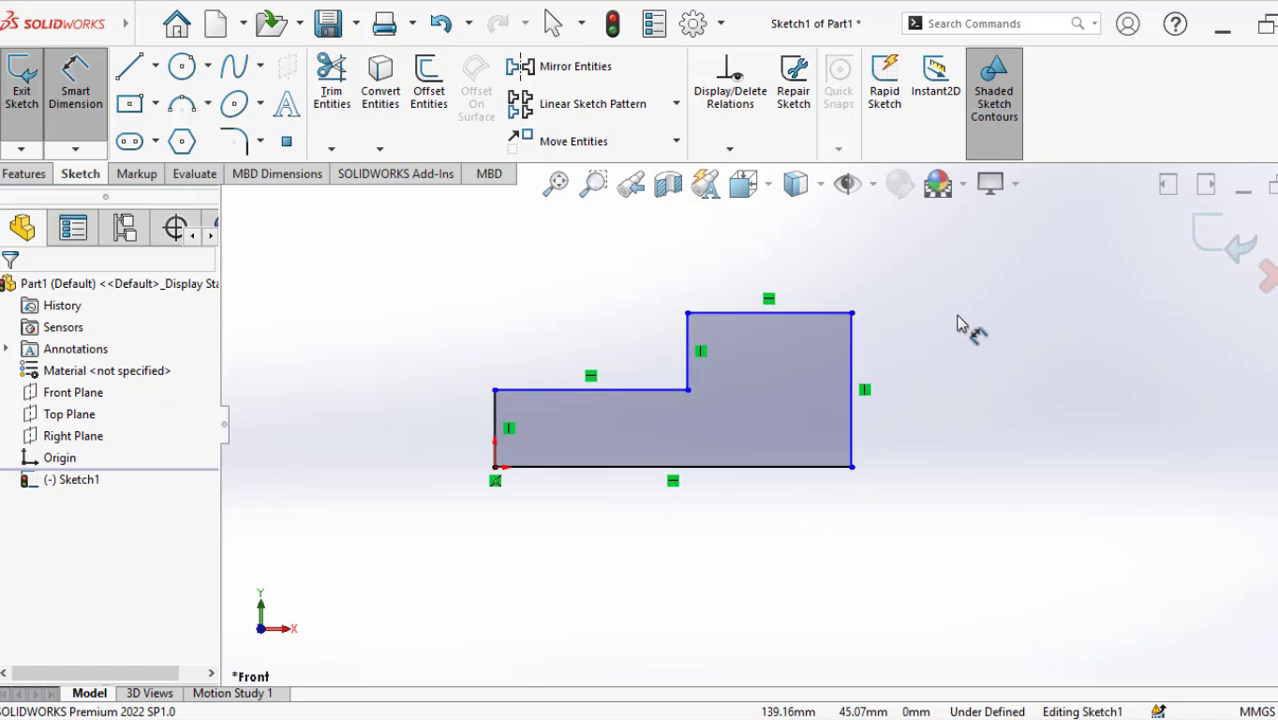
{"action": "left_click", "coordinate": [853, 362]}
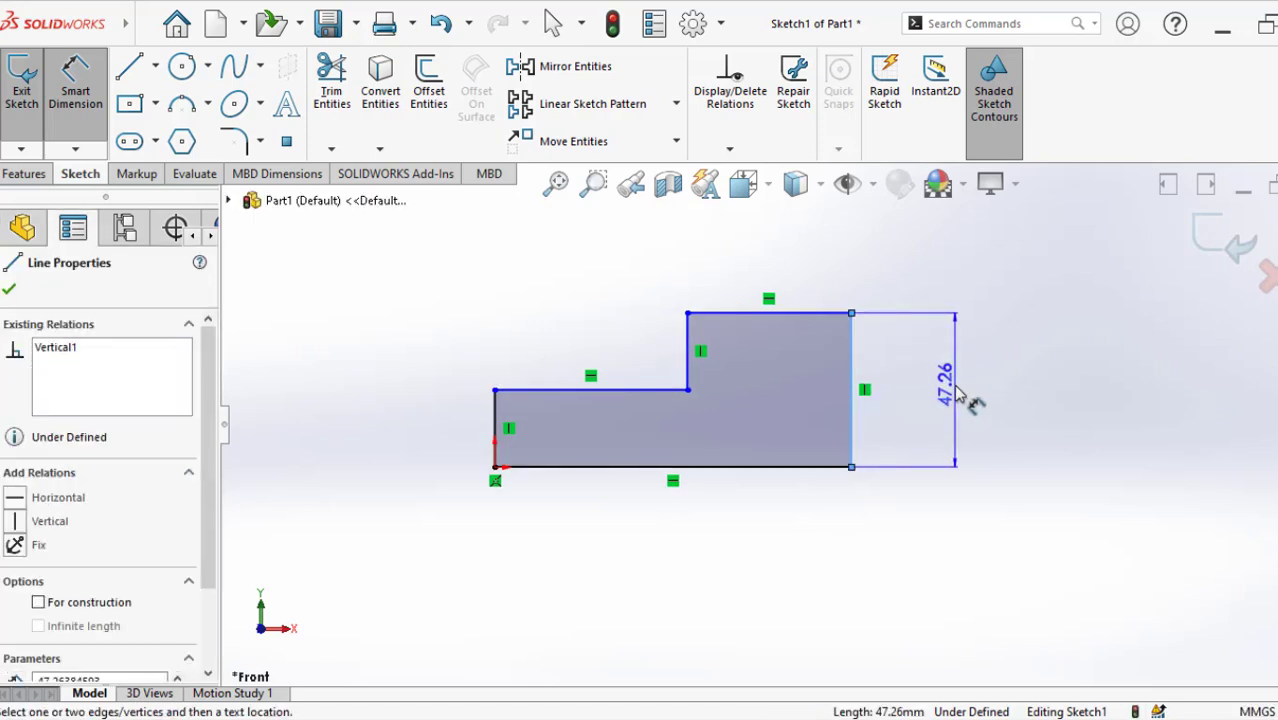
{"action": "left_click", "coordinate": [958, 393]}
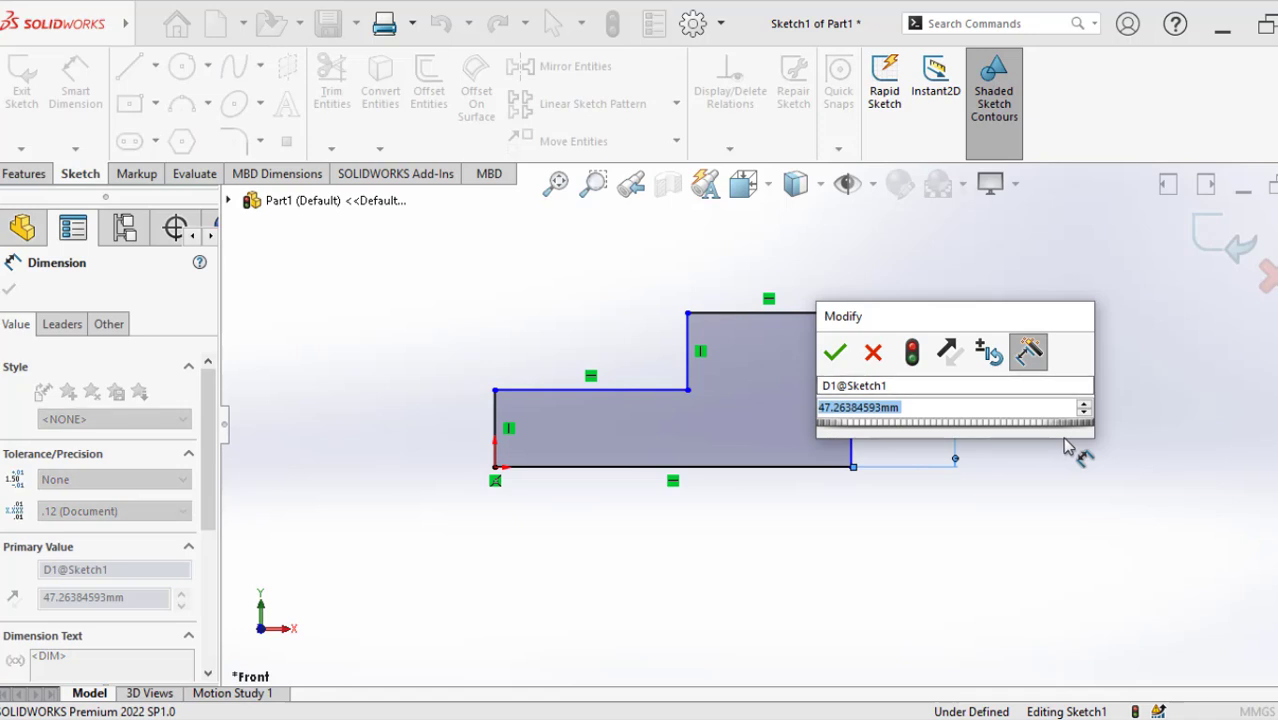
{"action": "type", "text": "45"}
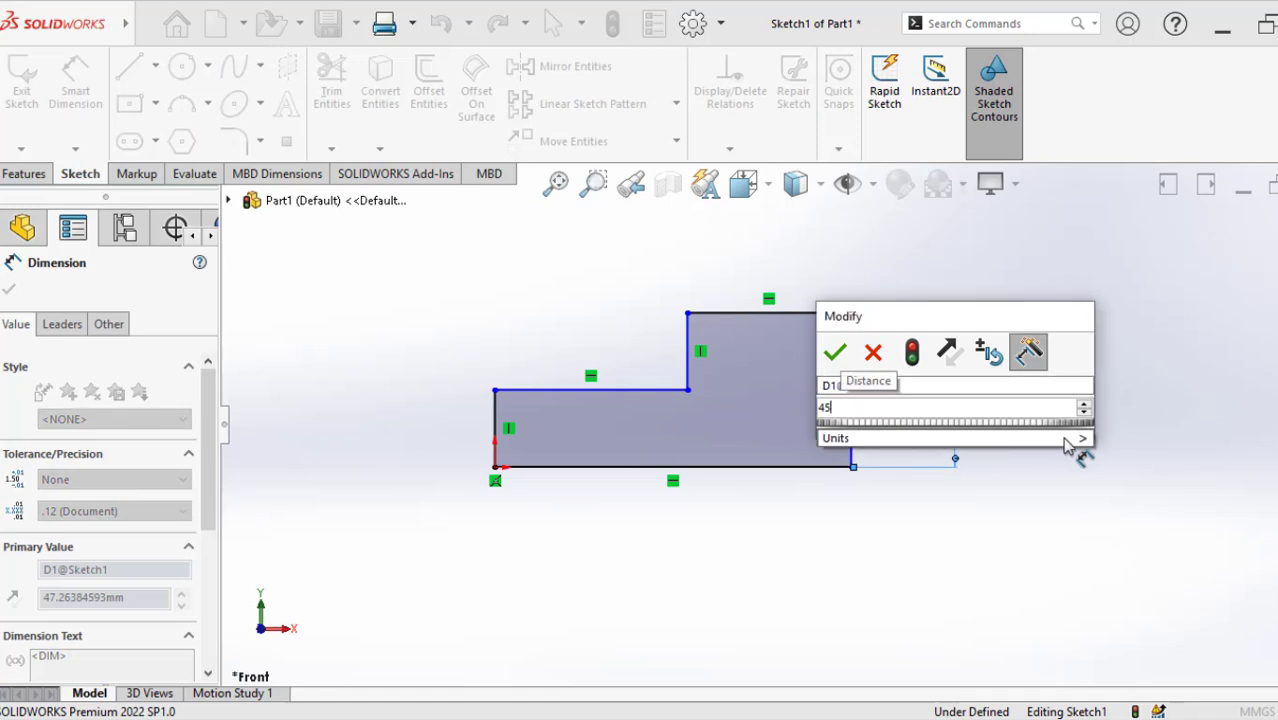
{"action": "key", "text": "Return"}
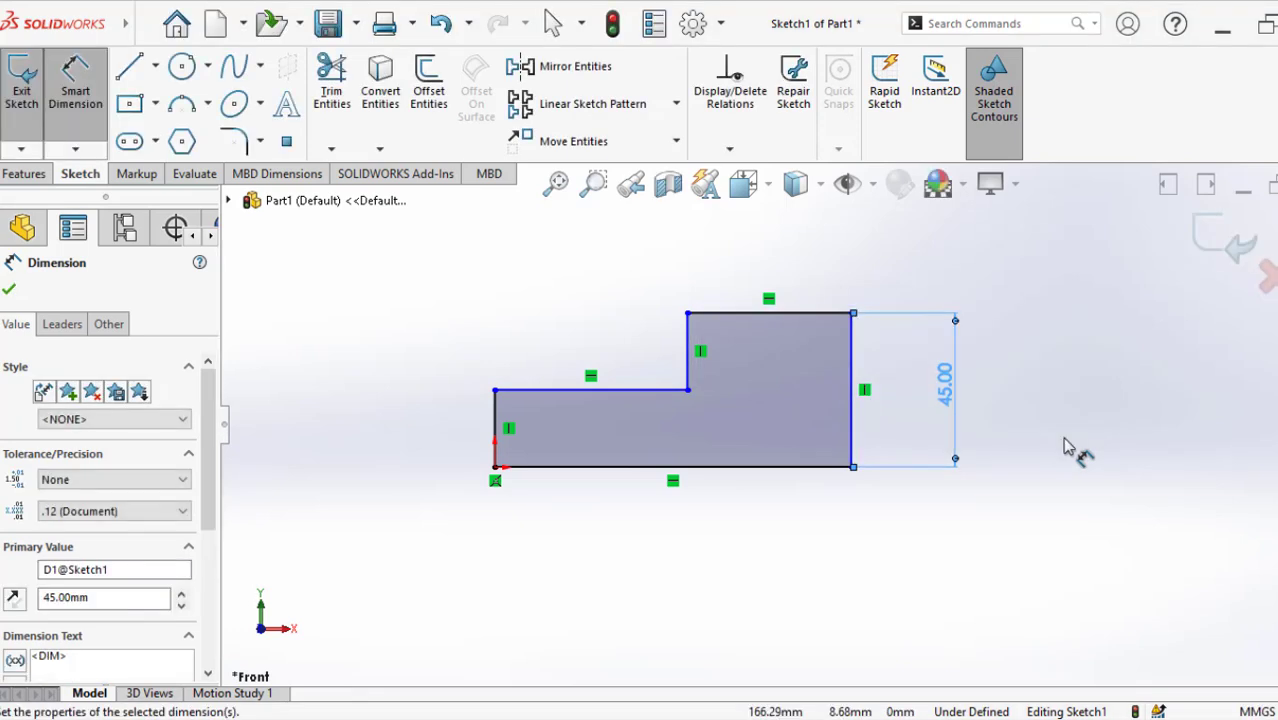
Step: Dimension the profile's top horizontal edge and its lower step edge at 50 mm each
{"action": "left_click", "coordinate": [822, 314]}
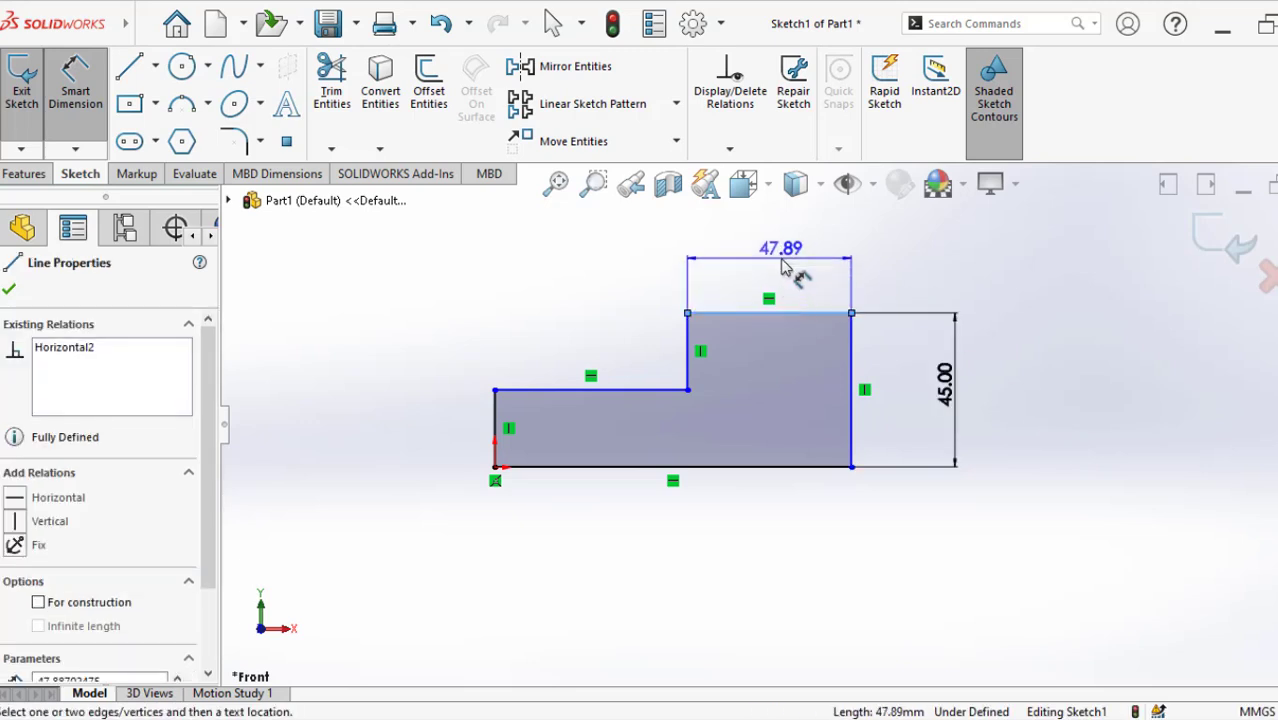
{"action": "left_click", "coordinate": [826, 283]}
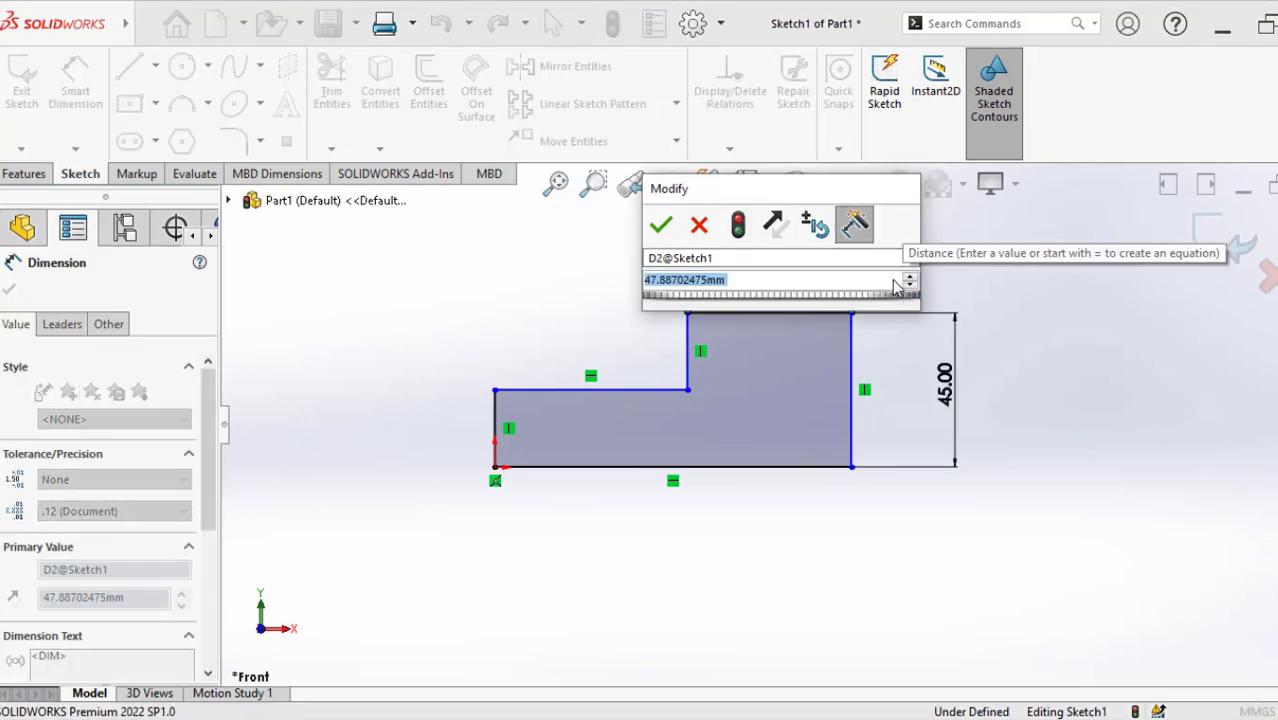
{"action": "type", "text": "50"}
{"action": "key", "text": "Return"}
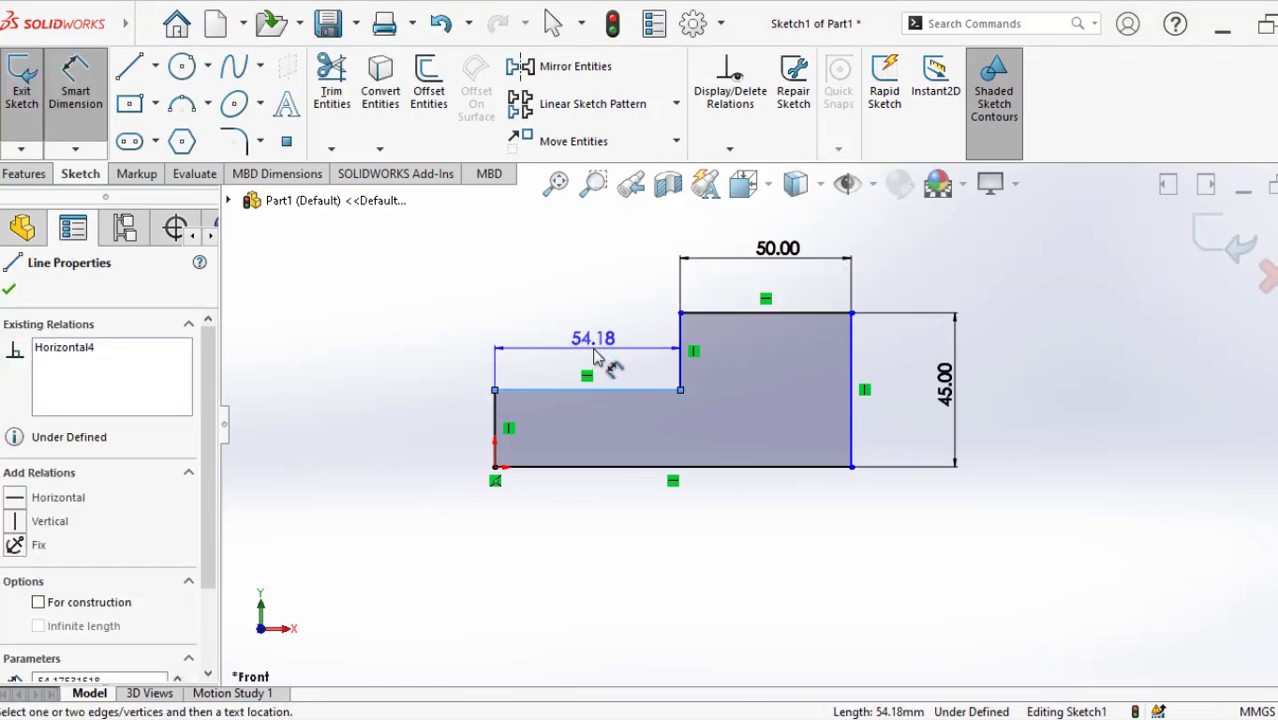
{"action": "left_click", "coordinate": [655, 367]}
{"action": "type", "text": "50"}
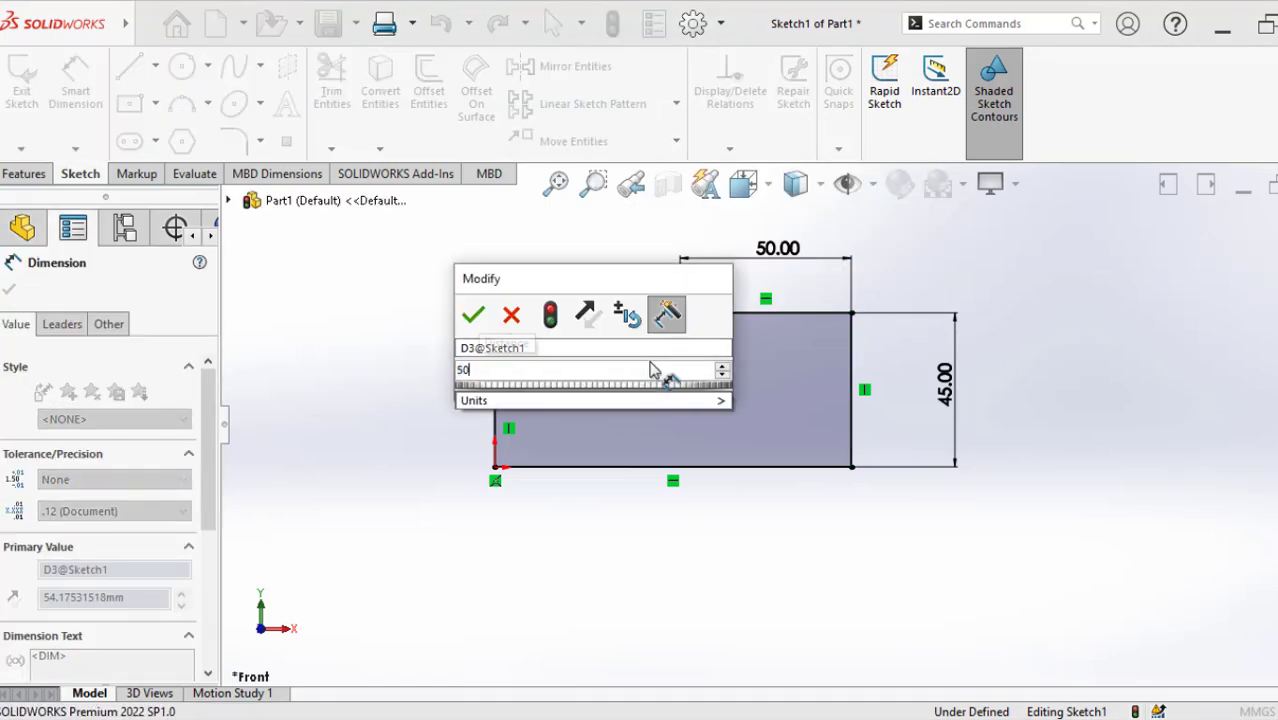
{"action": "key", "text": "Return"}
{"action": "left_click", "coordinate": [660, 620]}
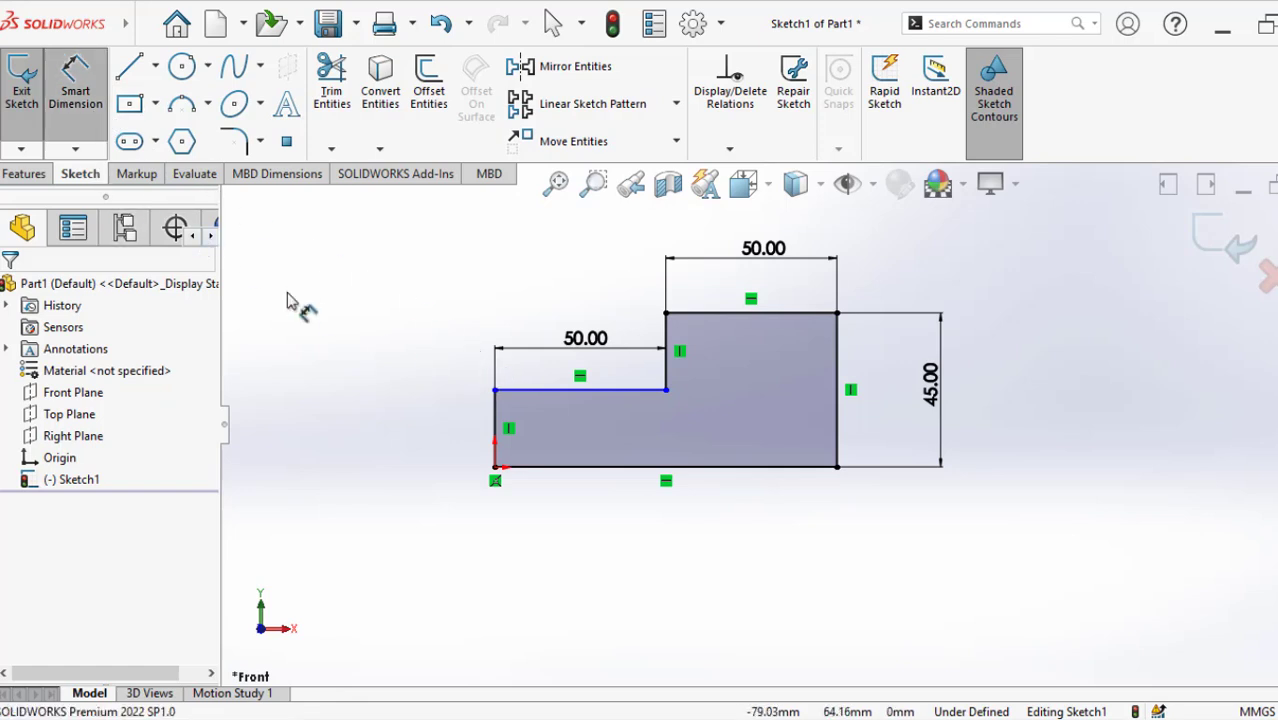
Step: Dimension the height from the base line to the profile's upper-left corner at 25 mm
{"action": "left_click", "coordinate": [503, 395]}
{"action": "left_click", "coordinate": [495, 391]}
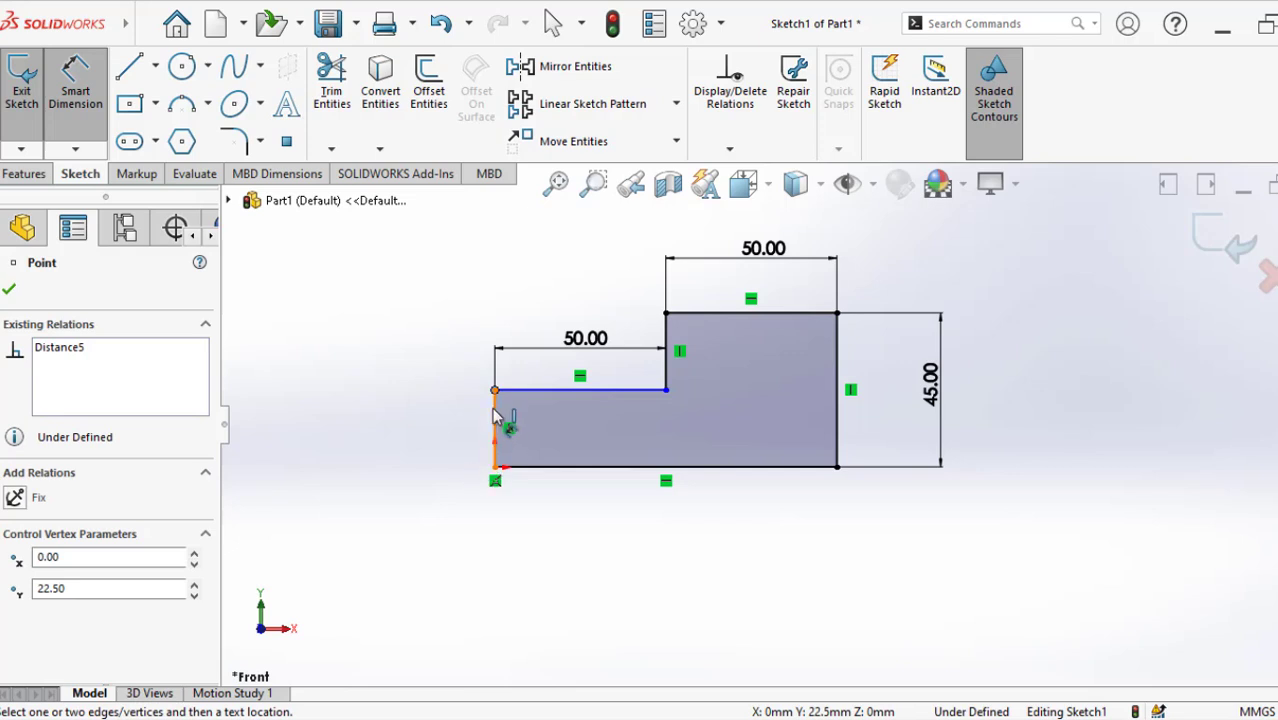
{"action": "left_click", "coordinate": [522, 467]}
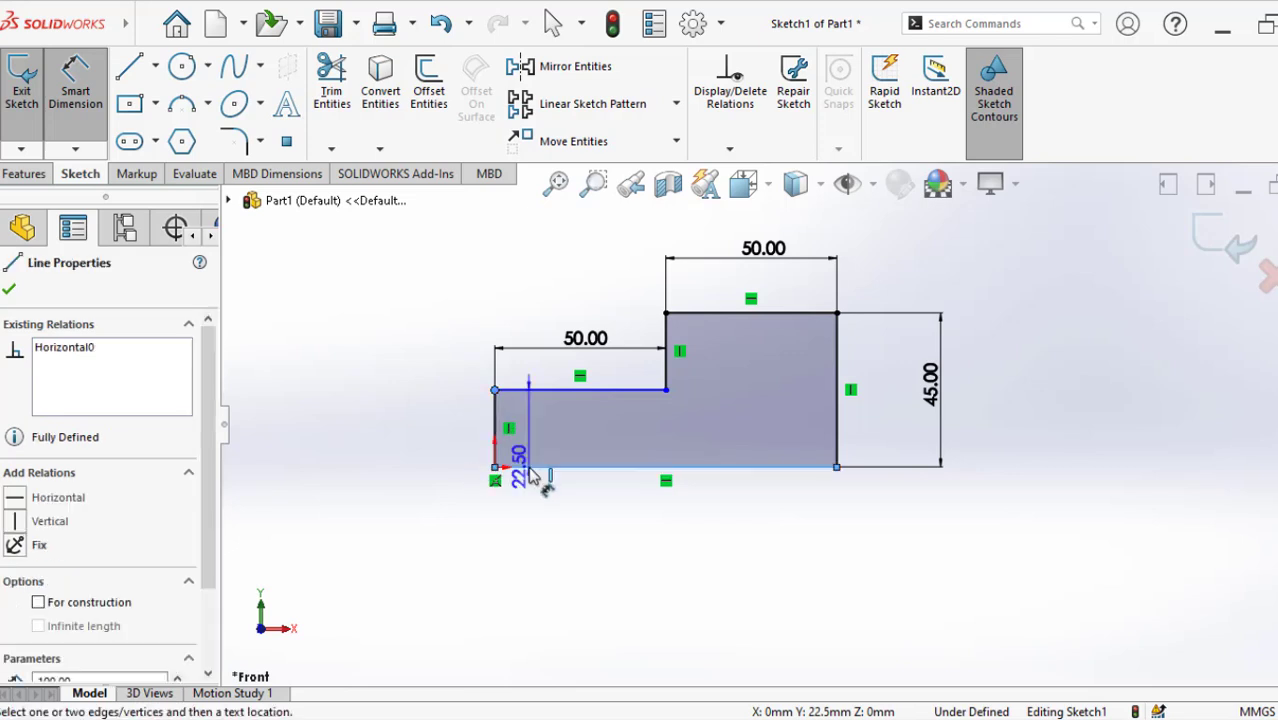
{"action": "left_click", "coordinate": [448, 445]}
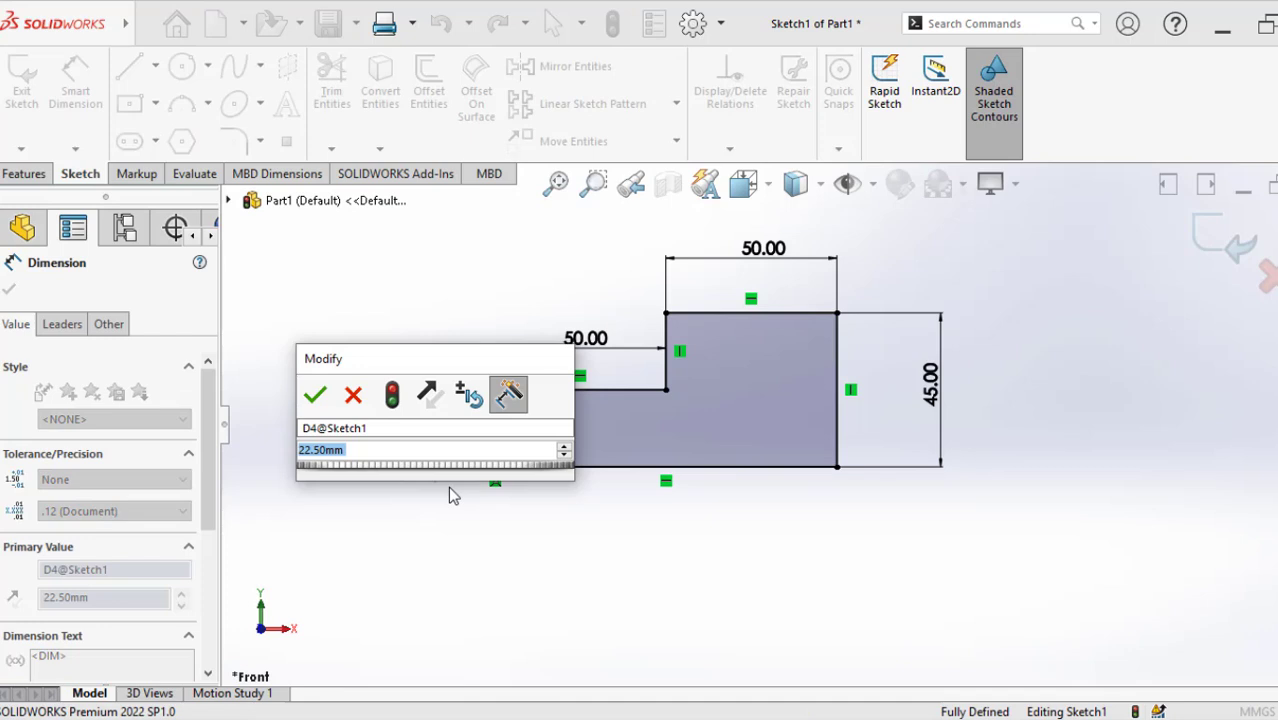
{"action": "type", "text": "25"}
{"action": "key", "text": "Return"}
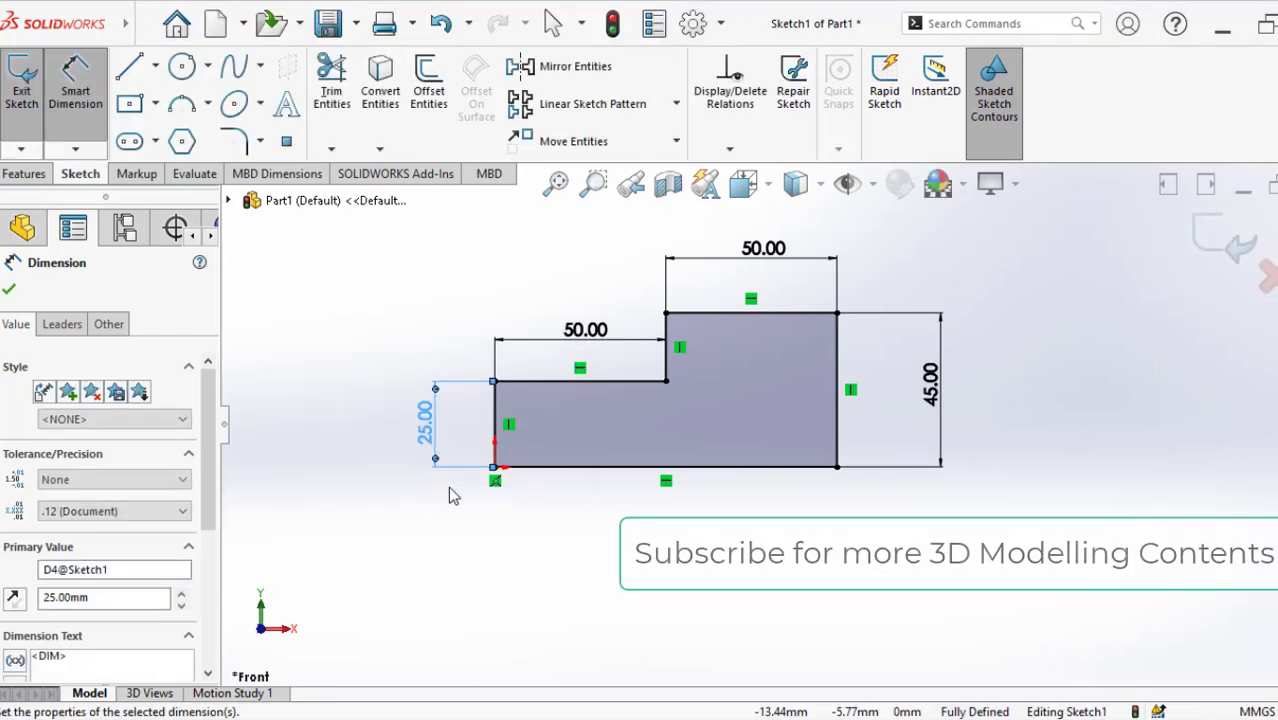
{"action": "left_click", "coordinate": [716, 624]}
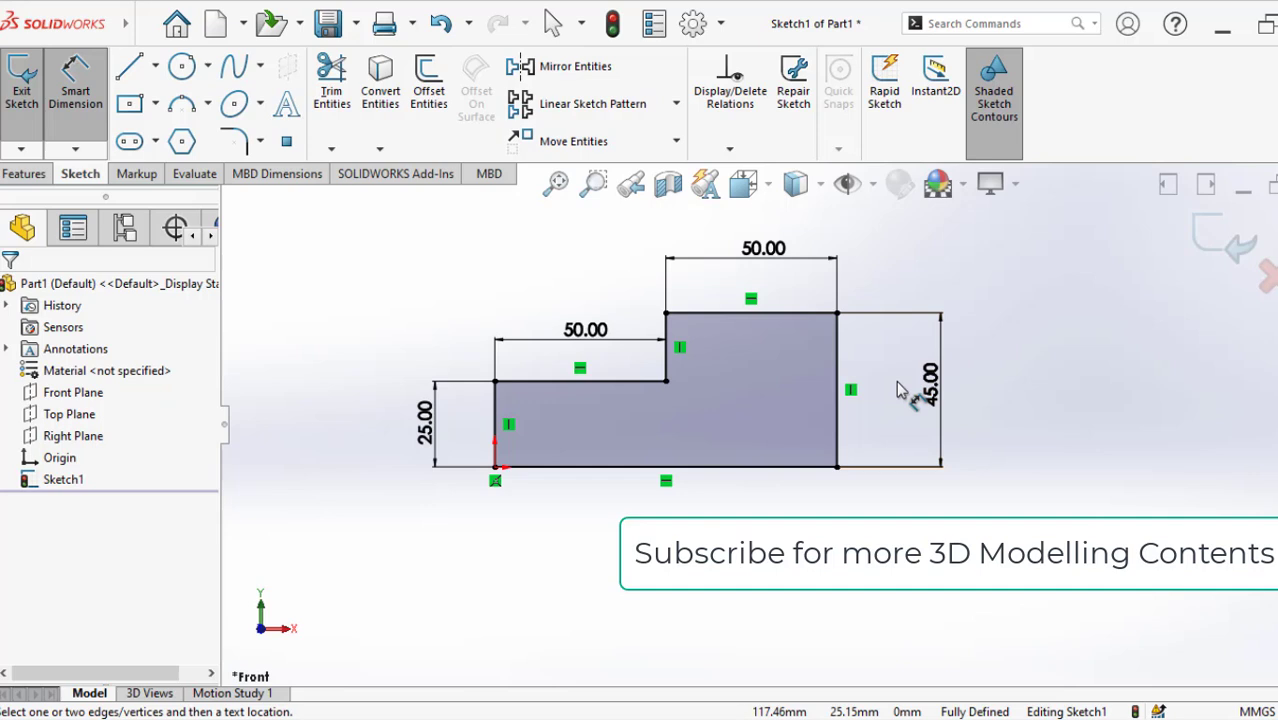
Step: Finish the stepped profile sketch and extrude it as a blind boss 25 mm deep
{"action": "left_click", "coordinate": [1230, 244]}
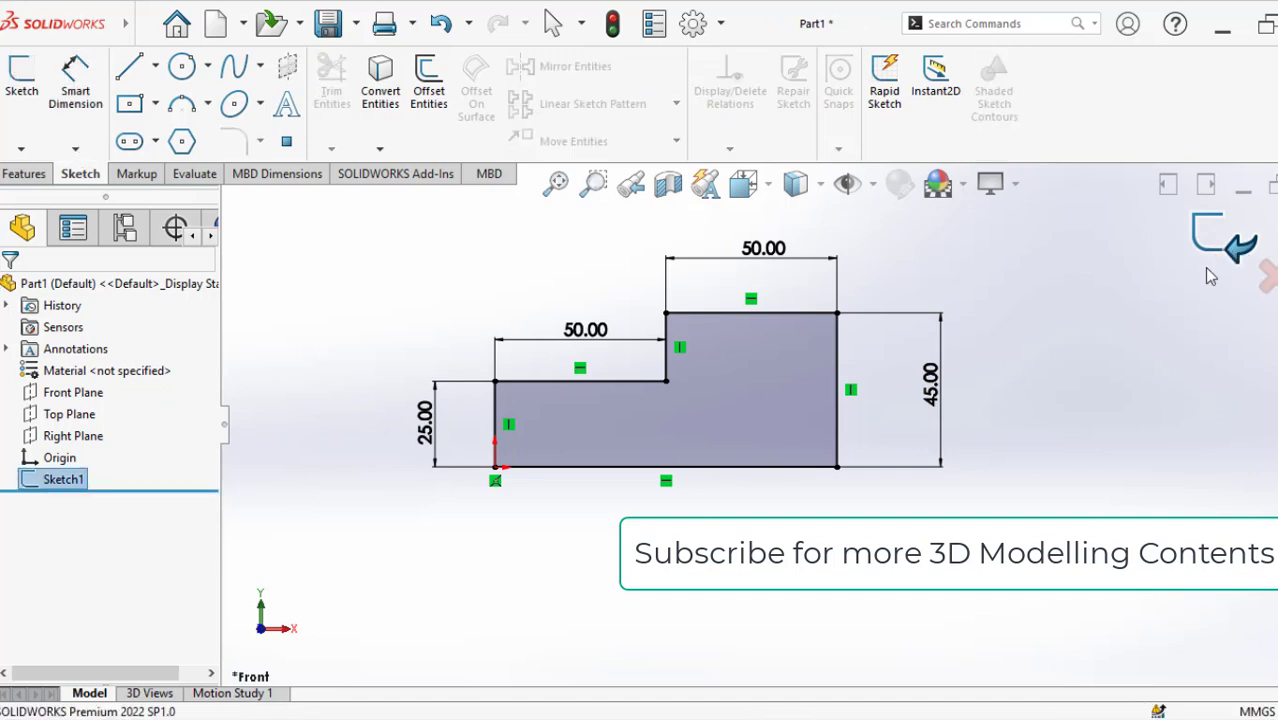
{"action": "mouse_move", "coordinate": [928, 383]}
{"action": "middle_mouse_down"}
{"action": "mouse_move", "coordinate": [887, 429]}
{"action": "mouse_move", "coordinate": [880, 463]}
{"action": "middle_mouse_up"}
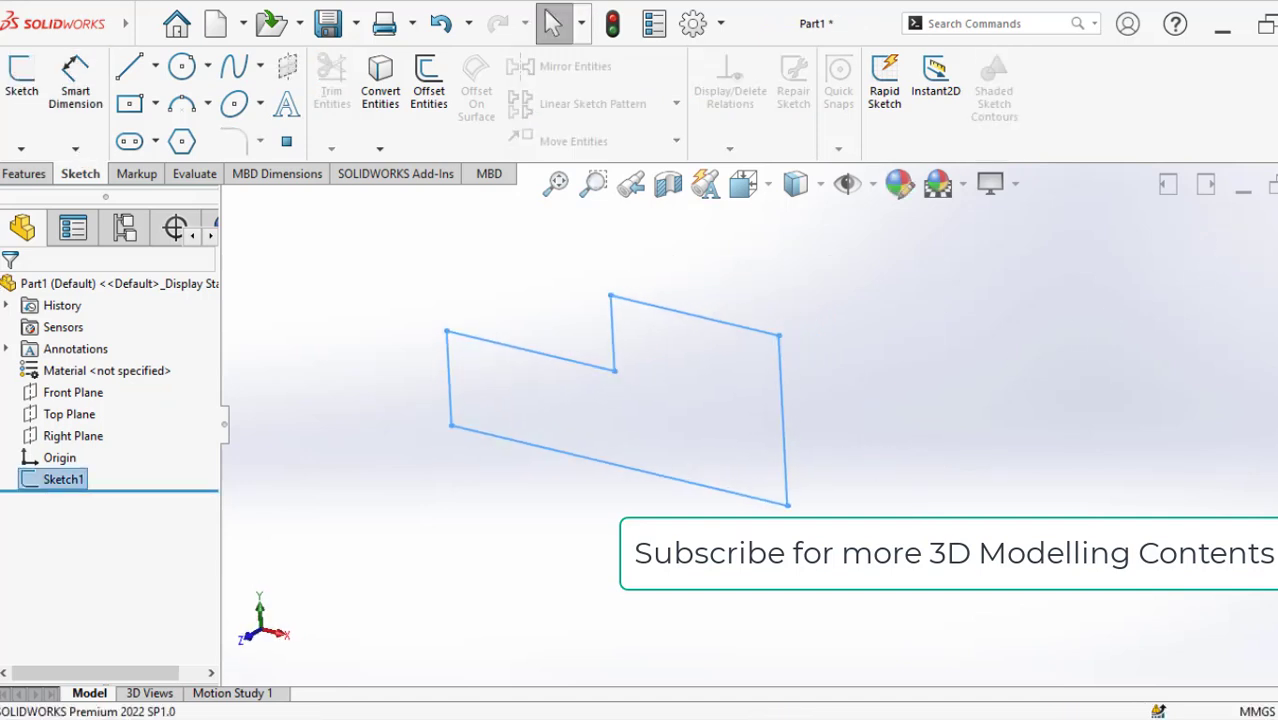
{"action": "left_click", "coordinate": [23, 173]}
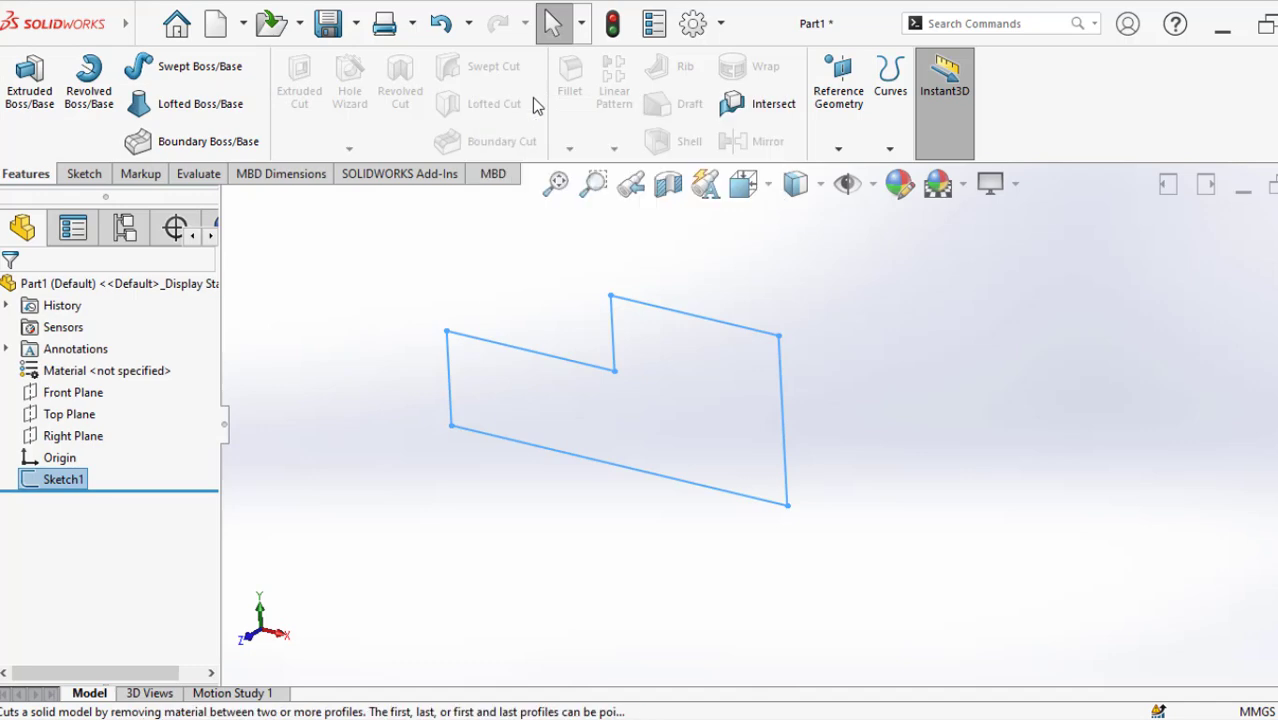
{"action": "left_click", "coordinate": [30, 80]}
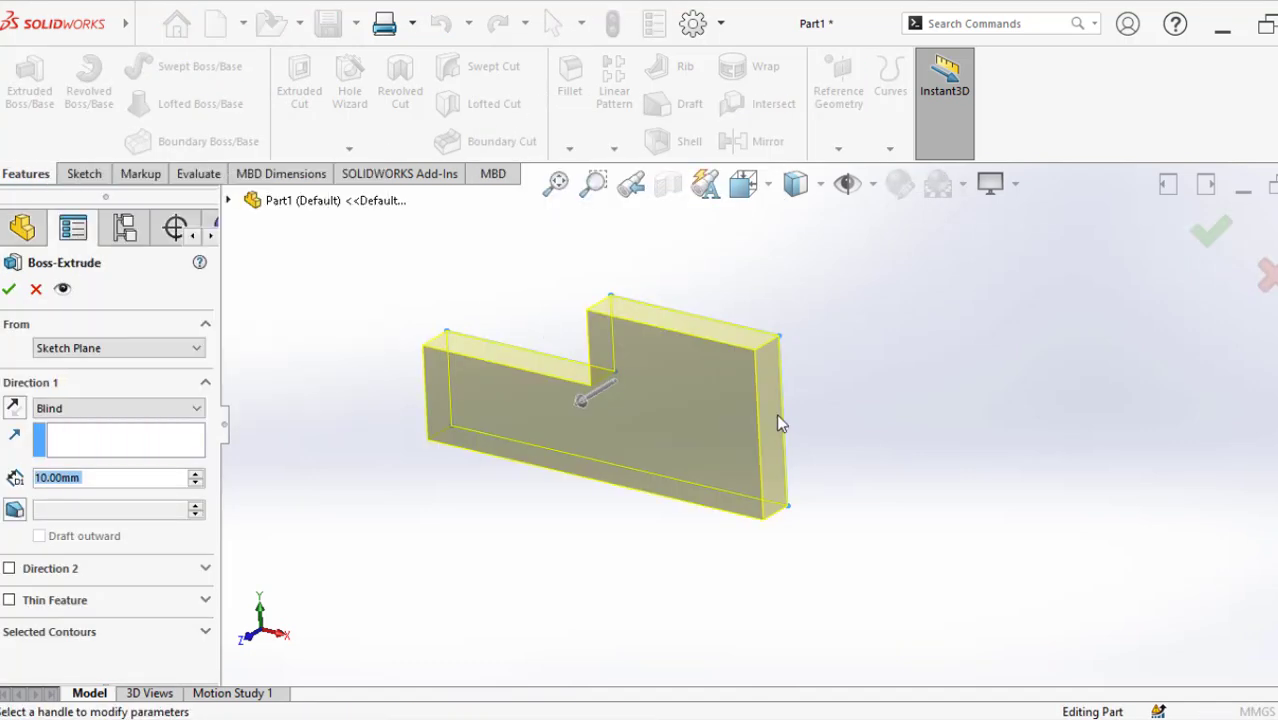
{"action": "middle_click_drag", "start_coordinate": [859, 405], "coordinate": [850, 410]}
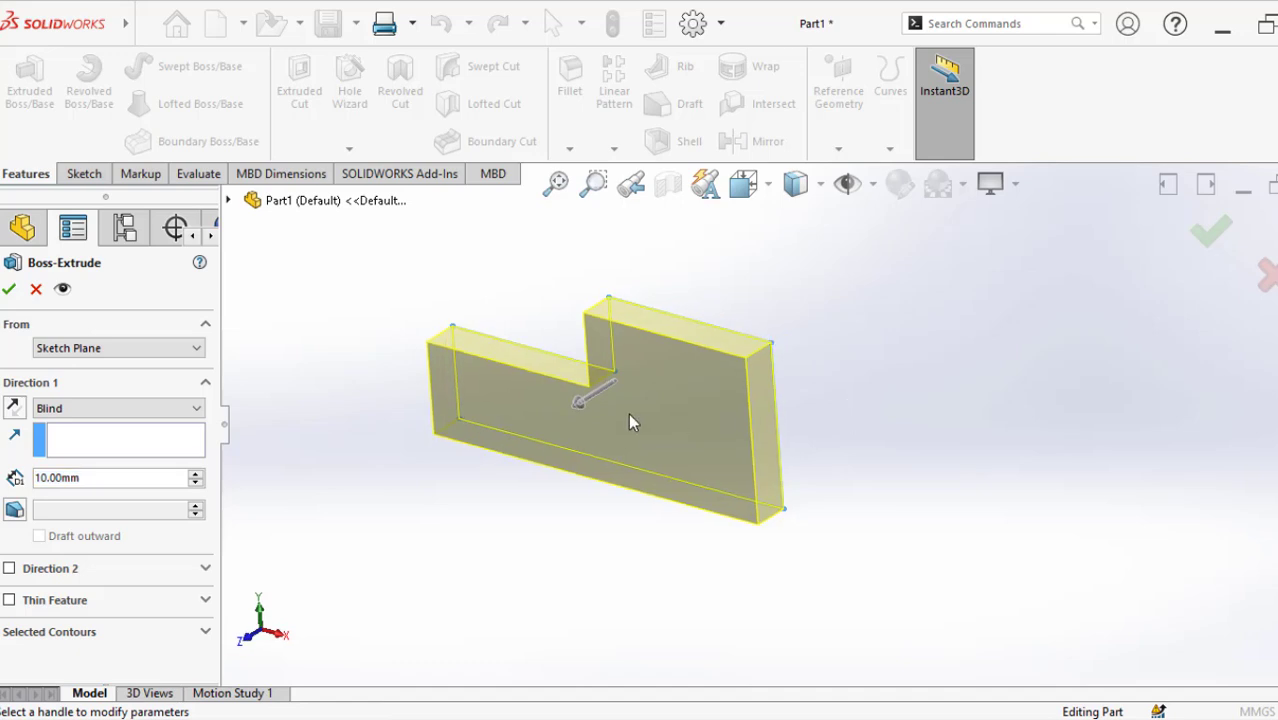
{"action": "left_click_drag", "start_coordinate": [578, 410], "coordinate": [437, 478]}
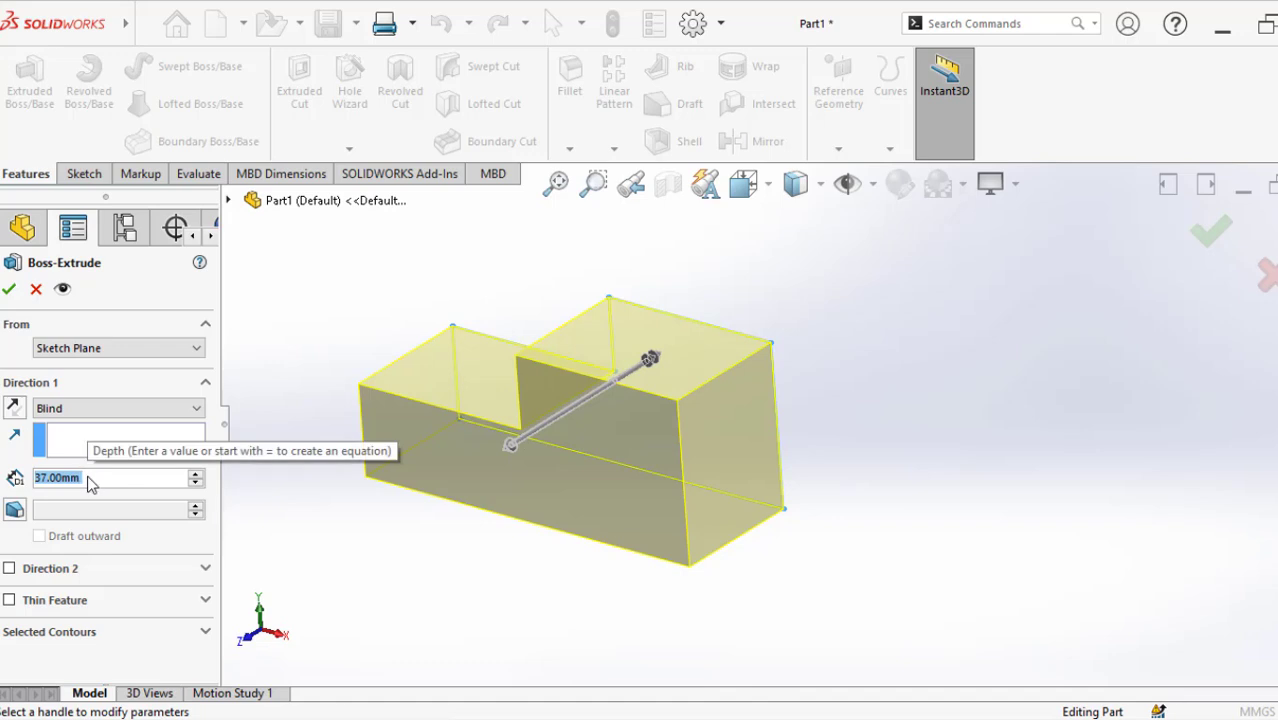
{"action": "type", "text": "25"}
{"action": "key", "text": "Return"}
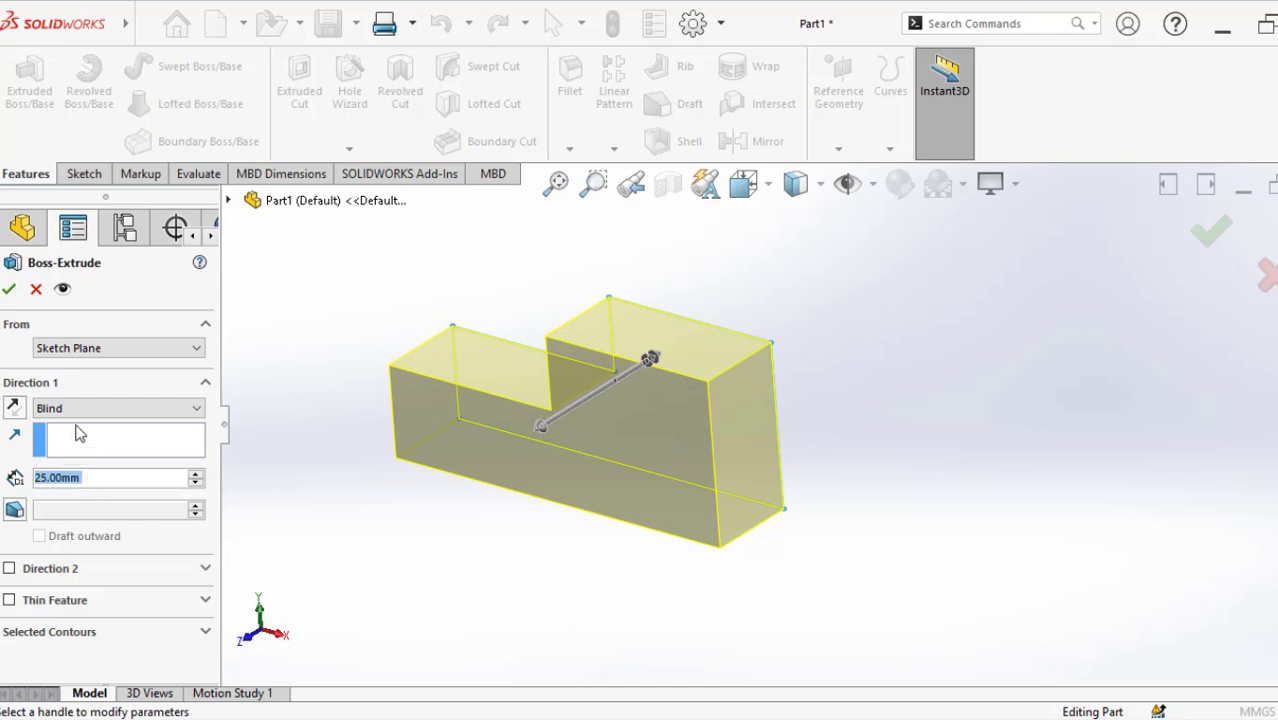
{"action": "left_click", "coordinate": [9, 291]}
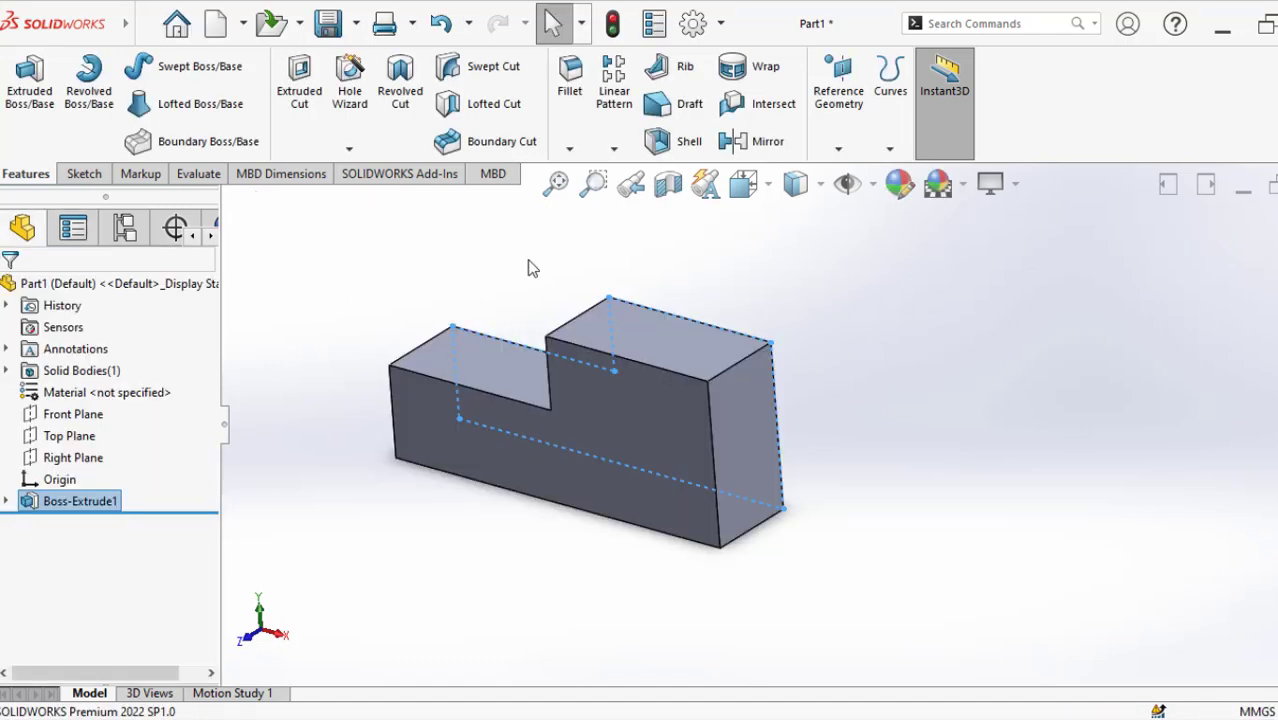
Step: Edit the stepped block's boss extrusion and set its depth to 50 mm
{"action": "scroll", "coordinate": [508, 337], "scroll_direction": "down", "scroll_amount": 2}
{"action": "middle_click_drag", "start_coordinate": [515, 338], "coordinate": [524, 326]}
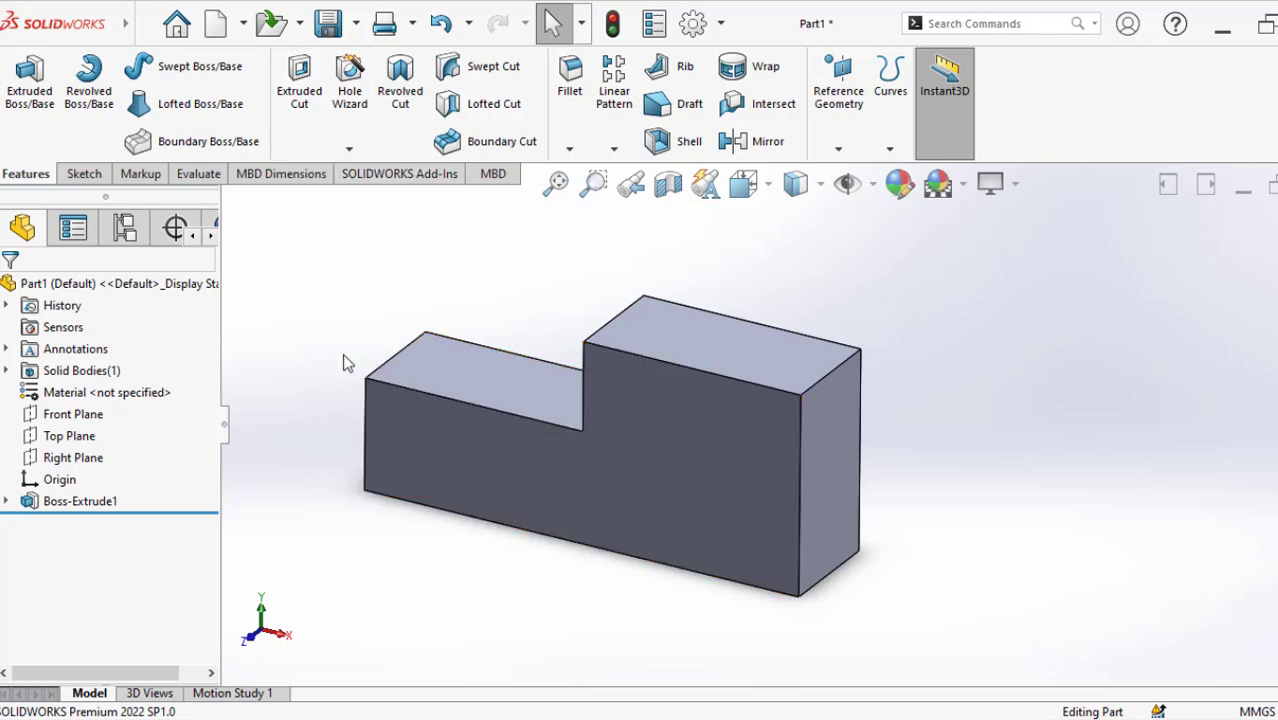
{"action": "left_click", "coordinate": [74, 501]}
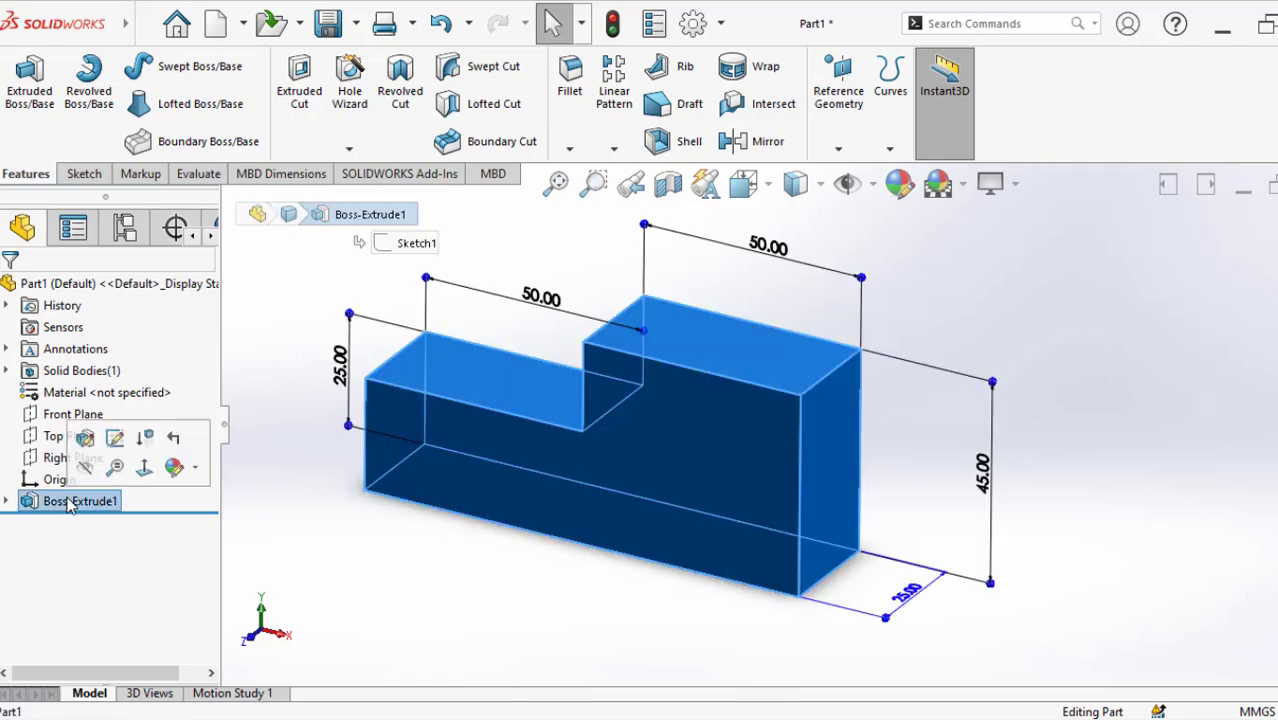
{"action": "left_click", "coordinate": [85, 439]}
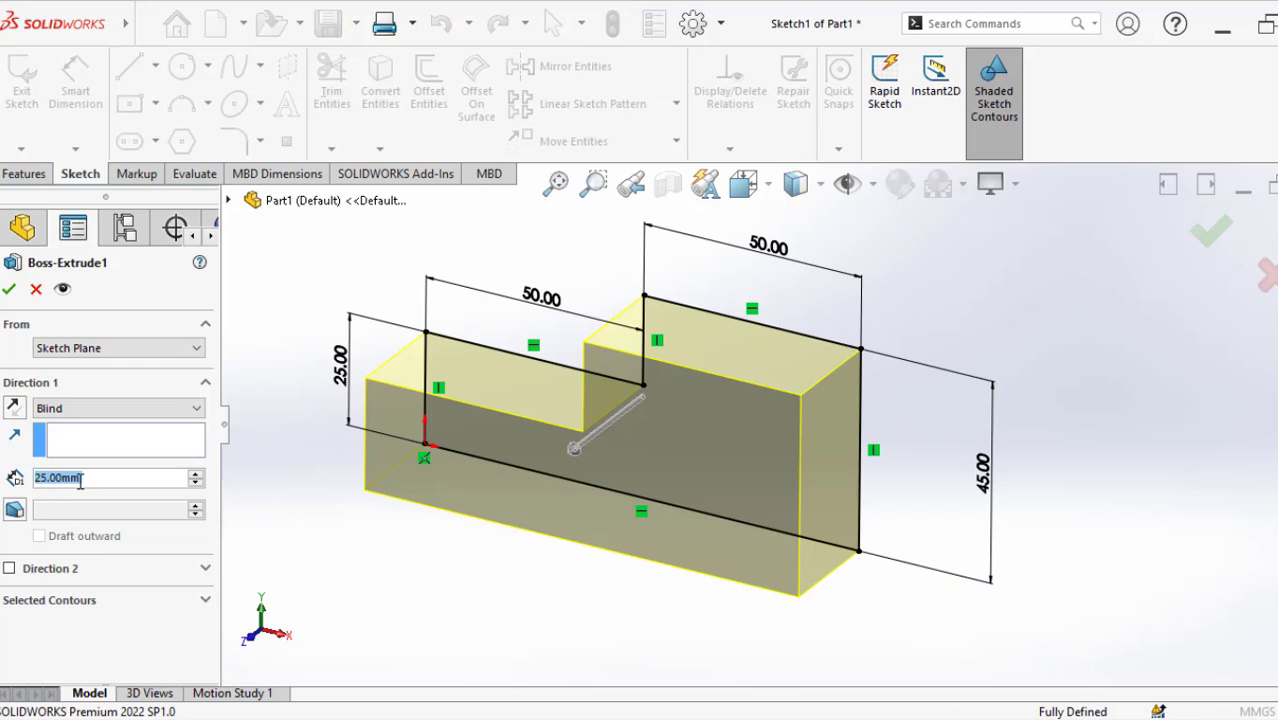
{"action": "type", "text": "50"}
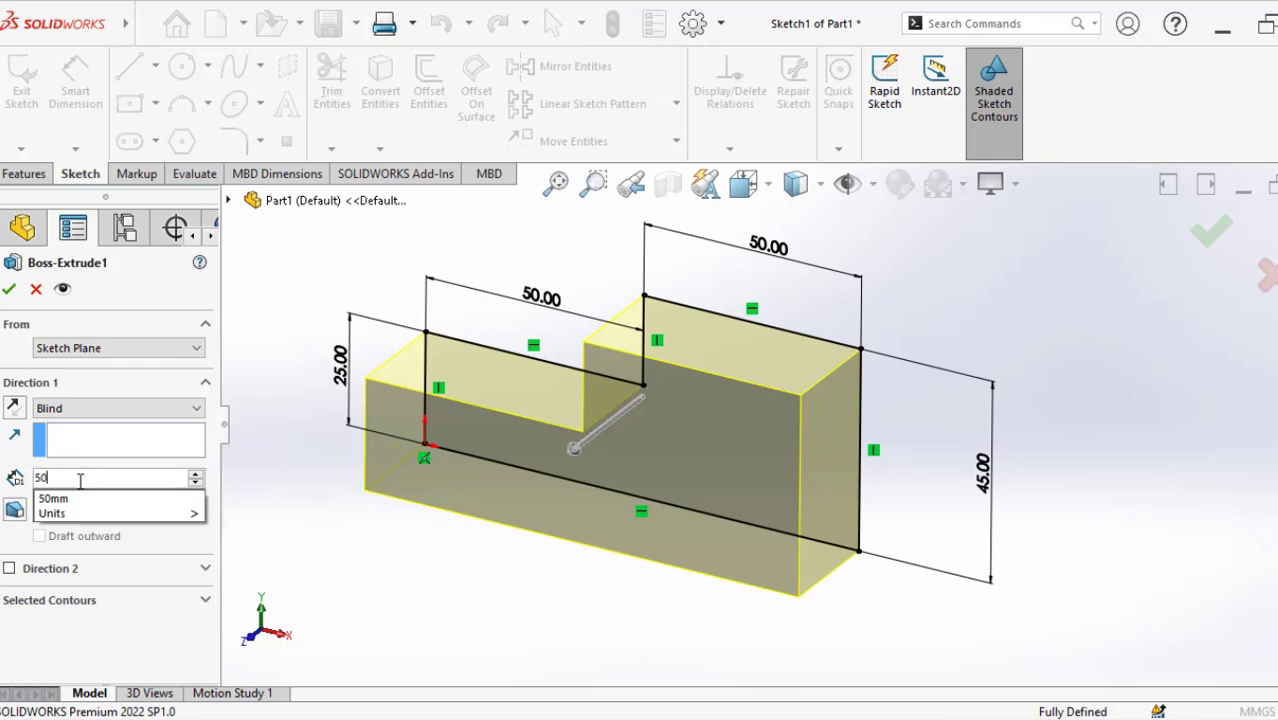
{"action": "key", "text": "Return"}
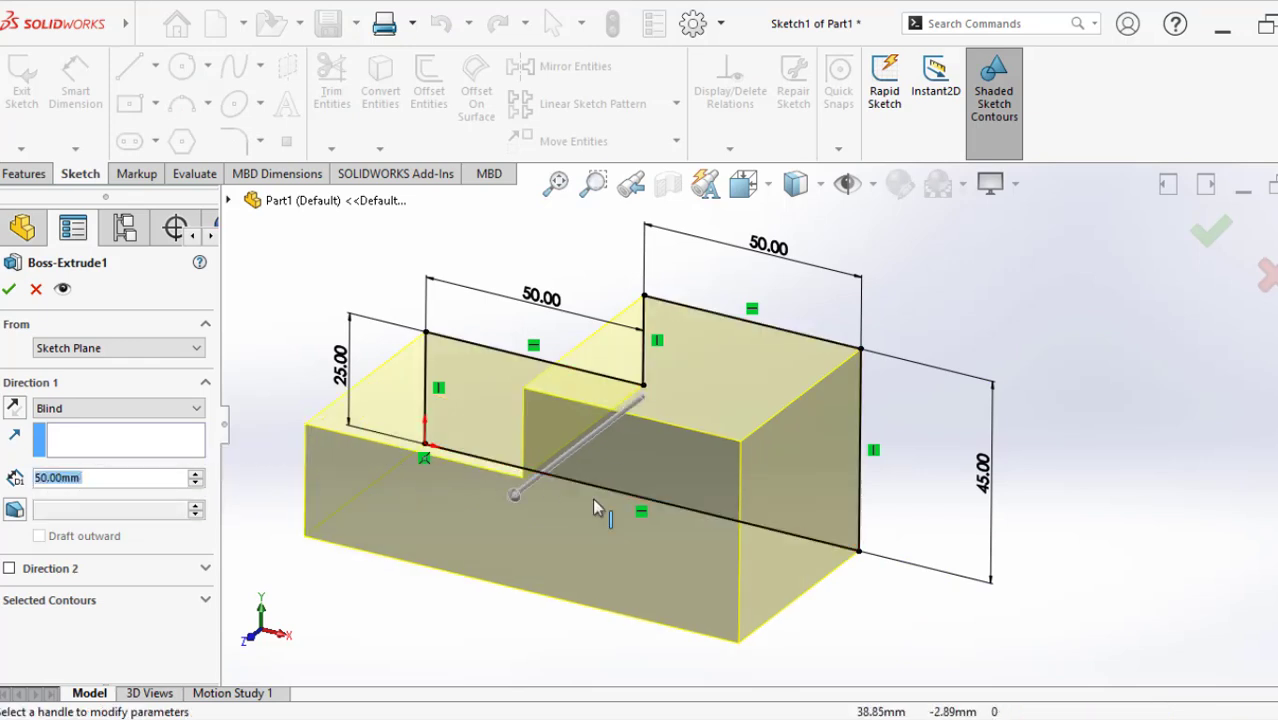
{"action": "left_click", "coordinate": [8, 290]}
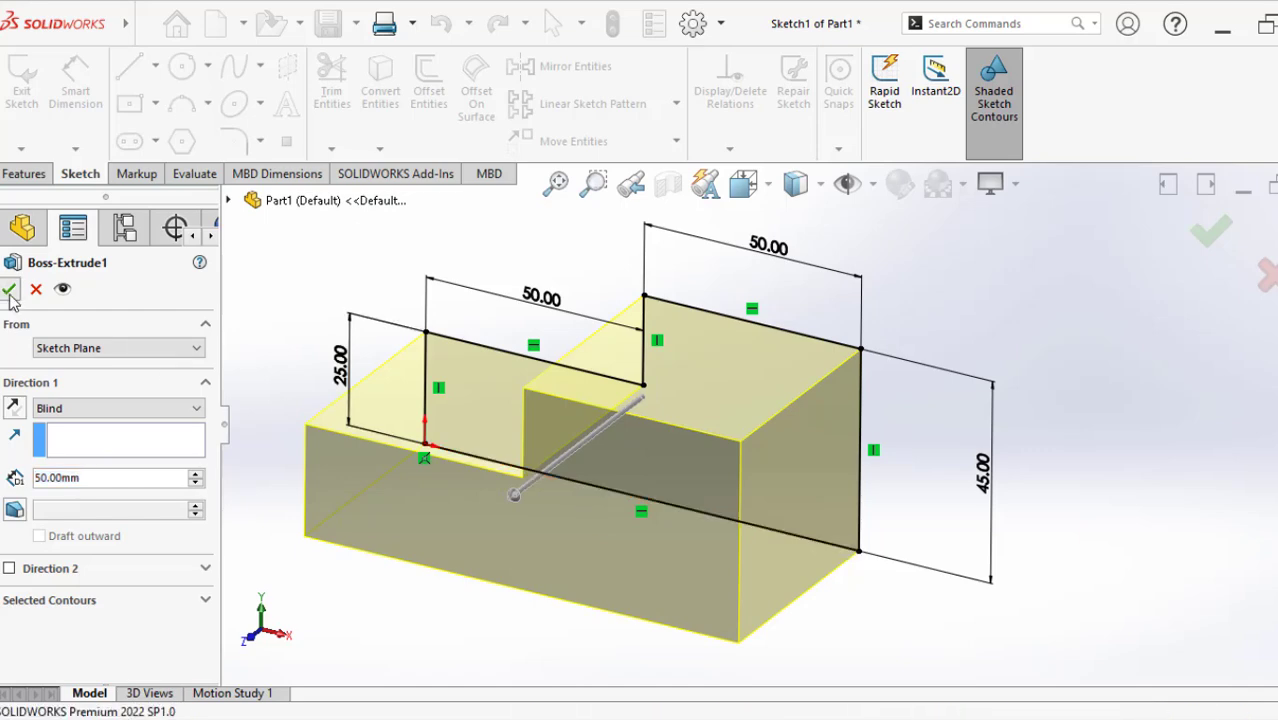
Step: Edit the extrusion's profile sketch to set the overall height of the tall vertical edge to 50 mm, and rebuild the block
{"action": "scroll", "coordinate": [500, 470], "scroll_direction": "down", "scroll_amount": 2}
{"action": "middle_click_drag", "start_coordinate": [517, 468], "coordinate": [562, 467]}
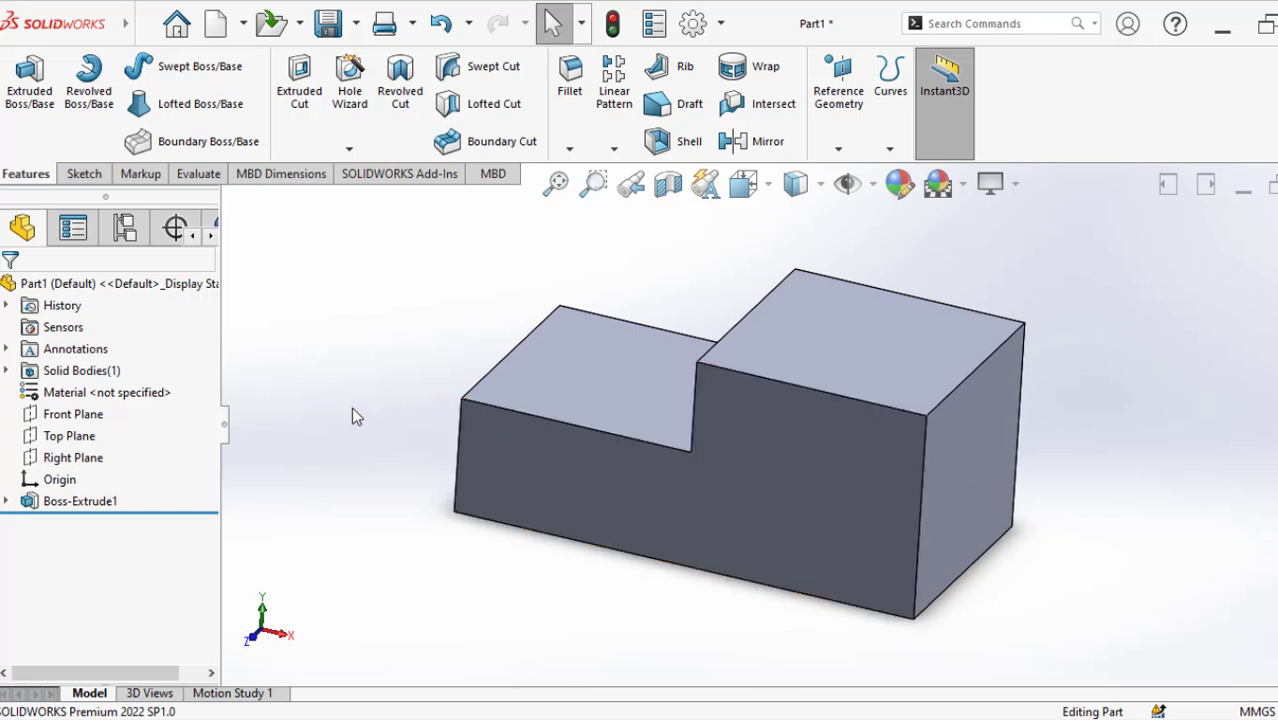
{"action": "left_click", "coordinate": [5, 501]}
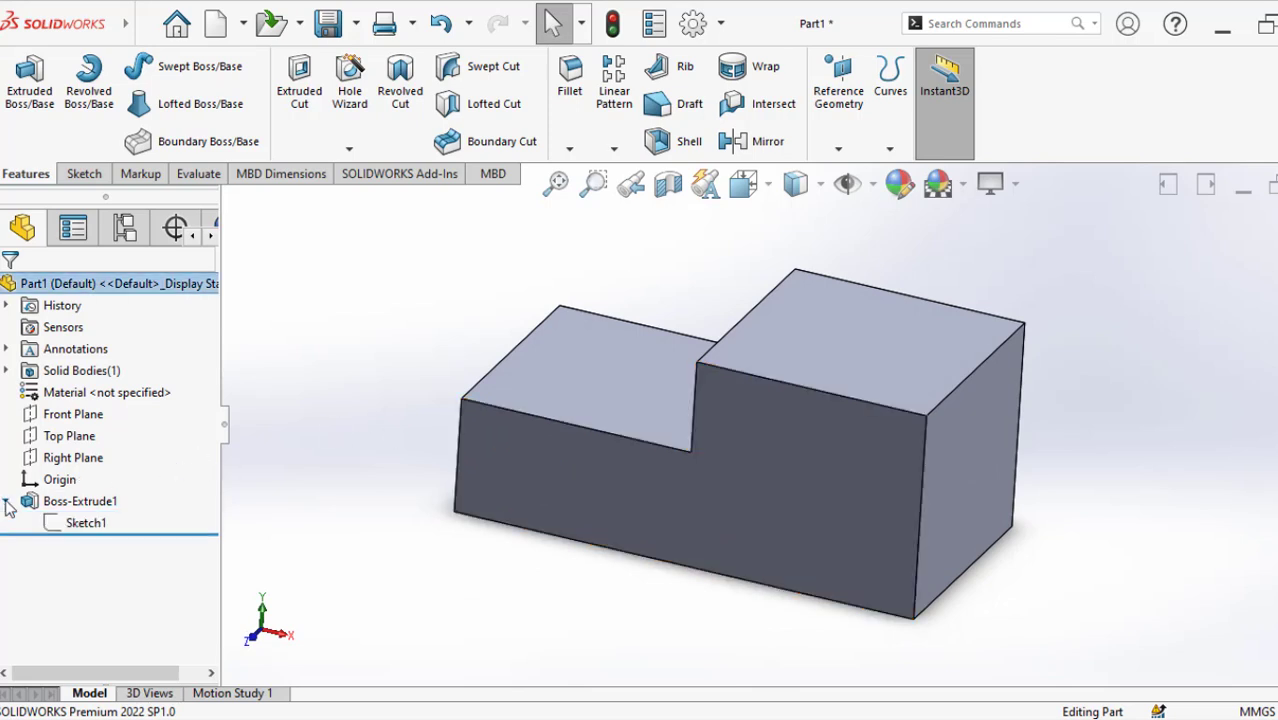
{"action": "left_click", "coordinate": [86, 523]}
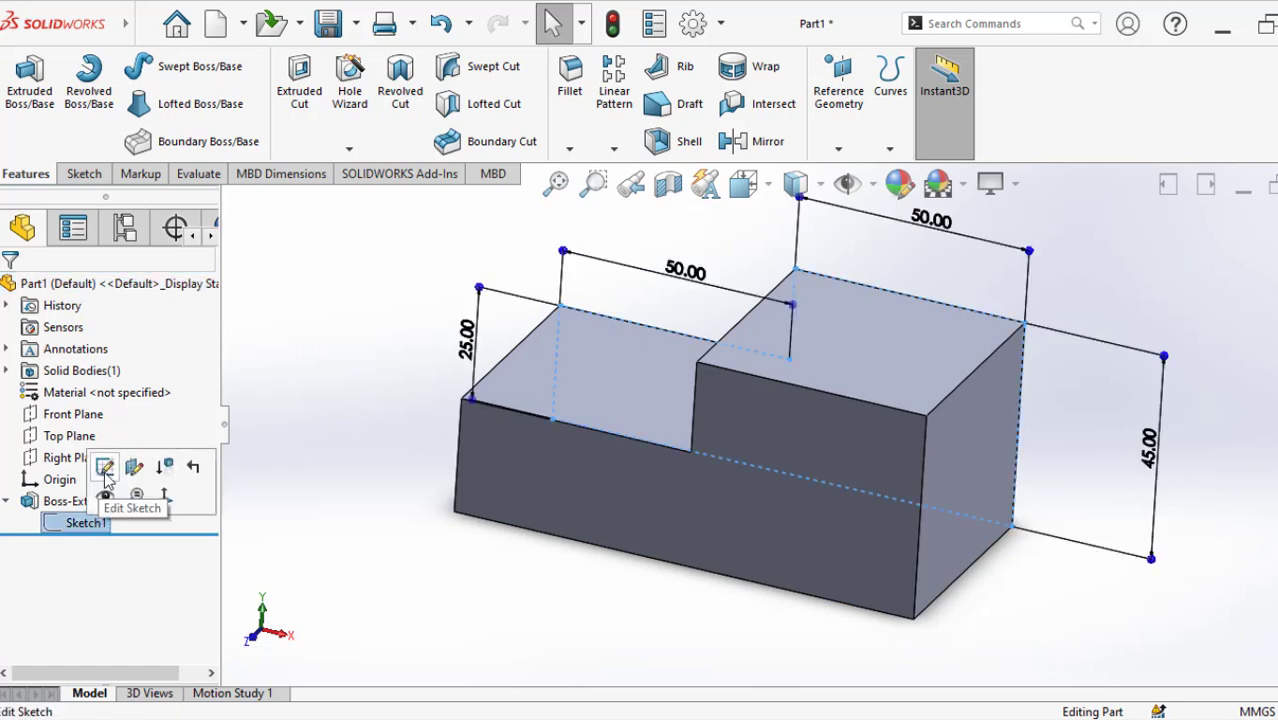
{"action": "left_click", "coordinate": [105, 468]}
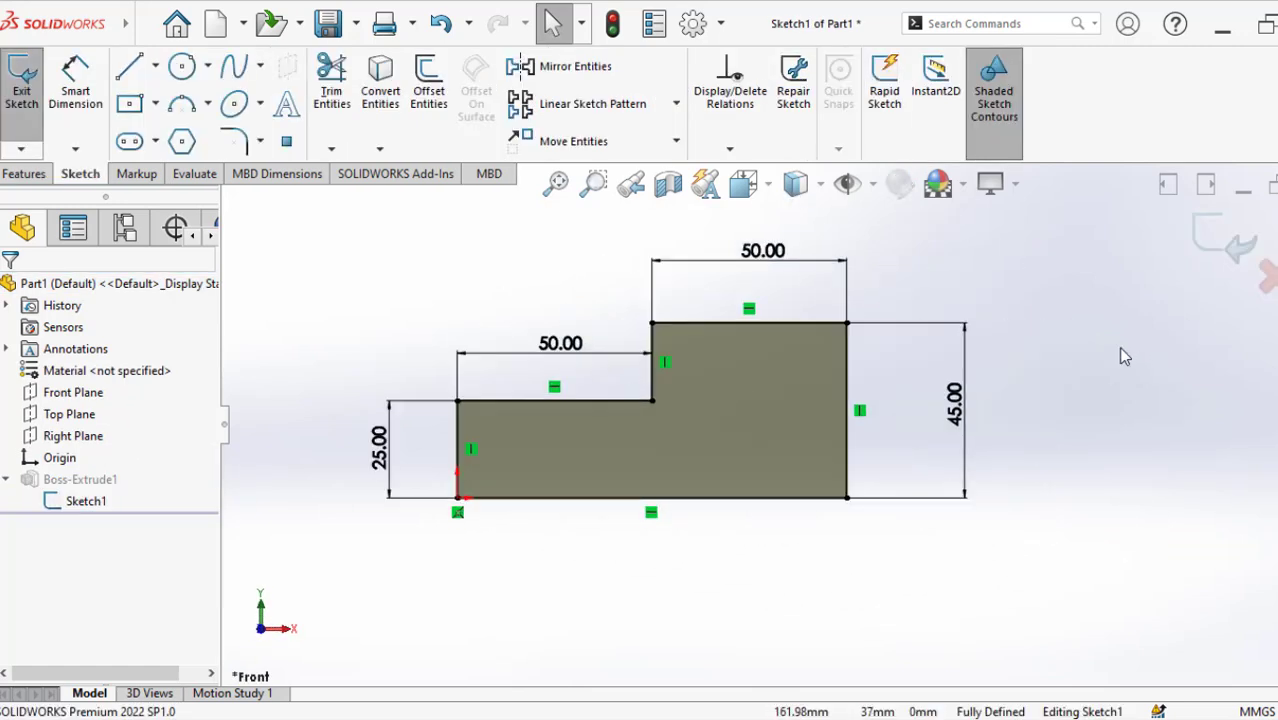
{"action": "double_click", "coordinate": [960, 410]}
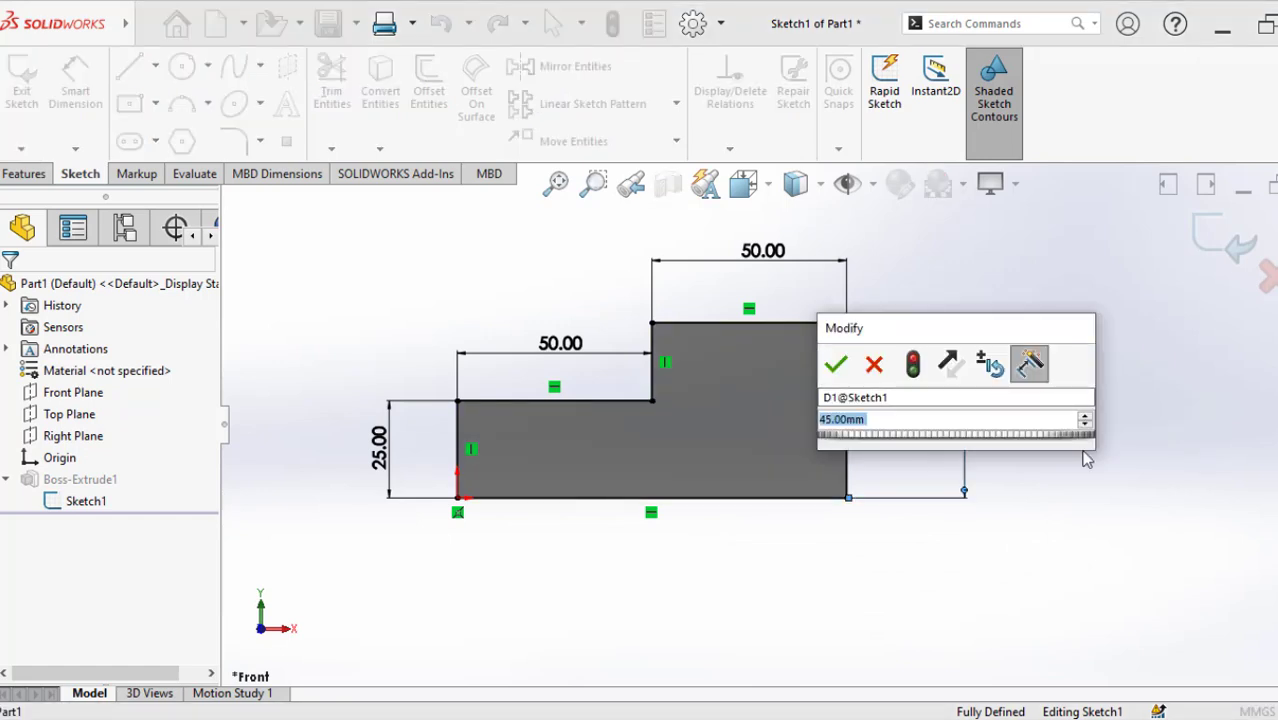
{"action": "type", "text": "50"}
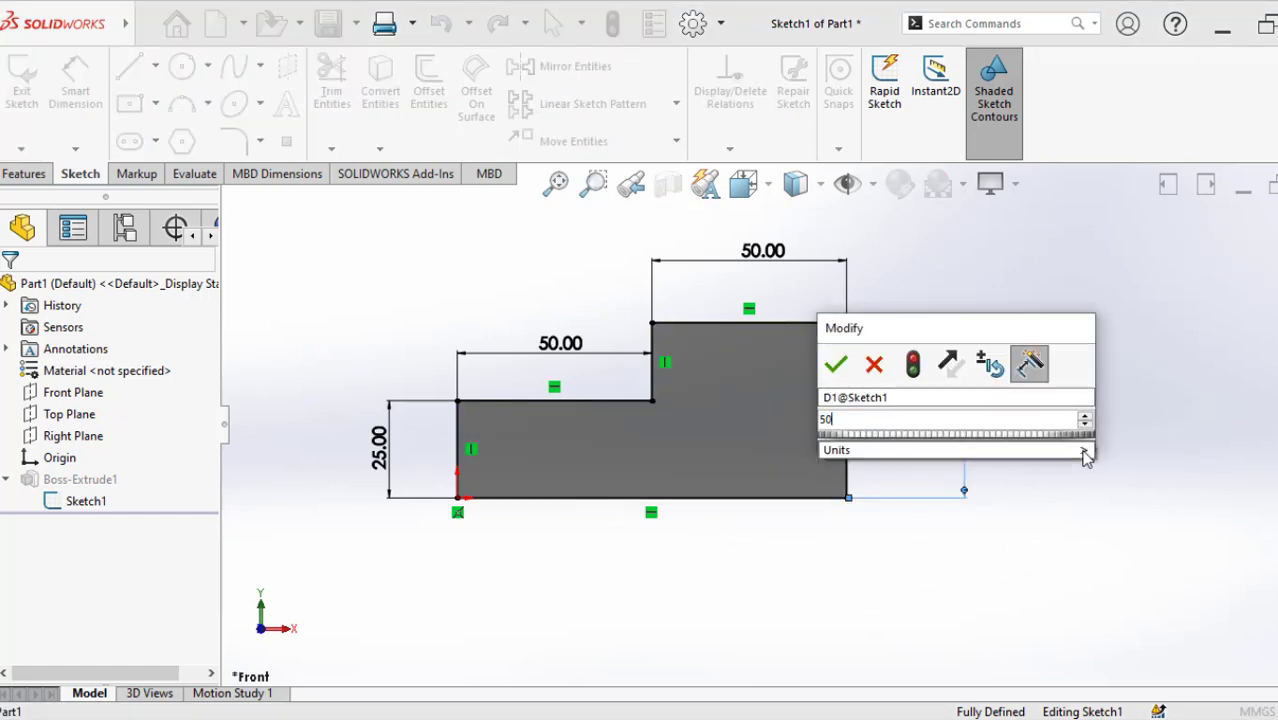
{"action": "key", "text": "Return"}
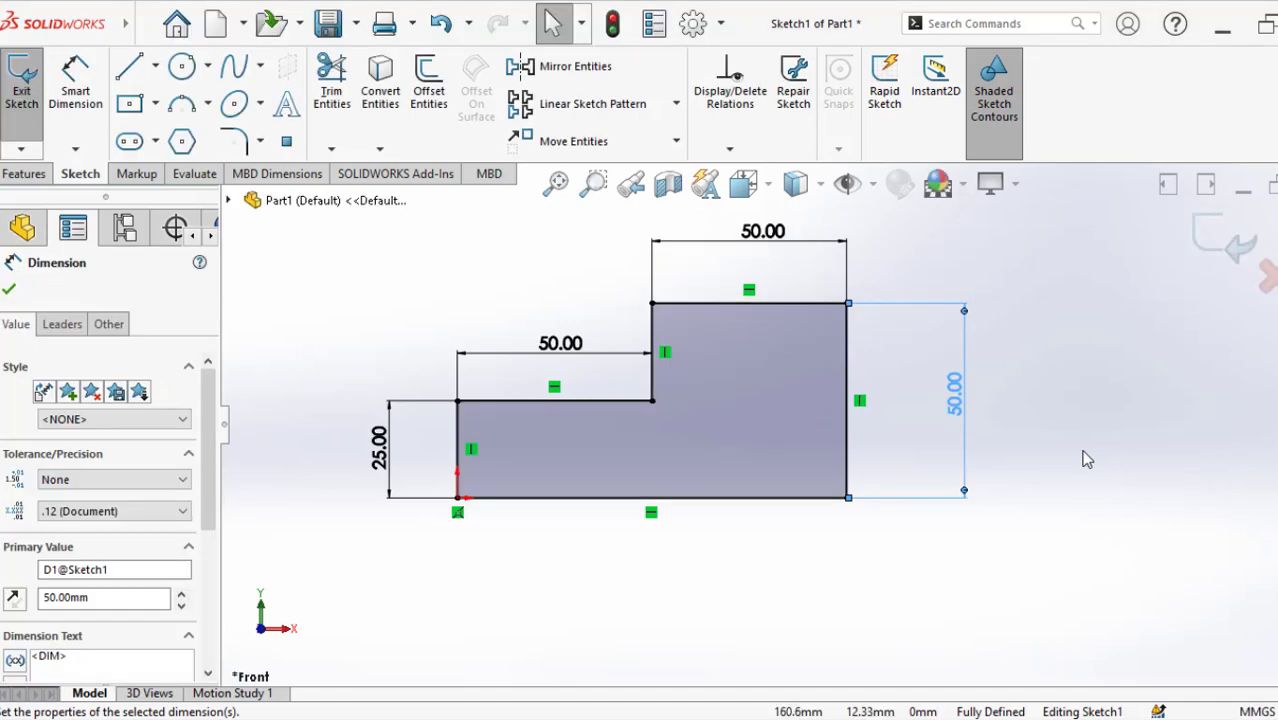
{"action": "left_click", "coordinate": [1232, 246]}
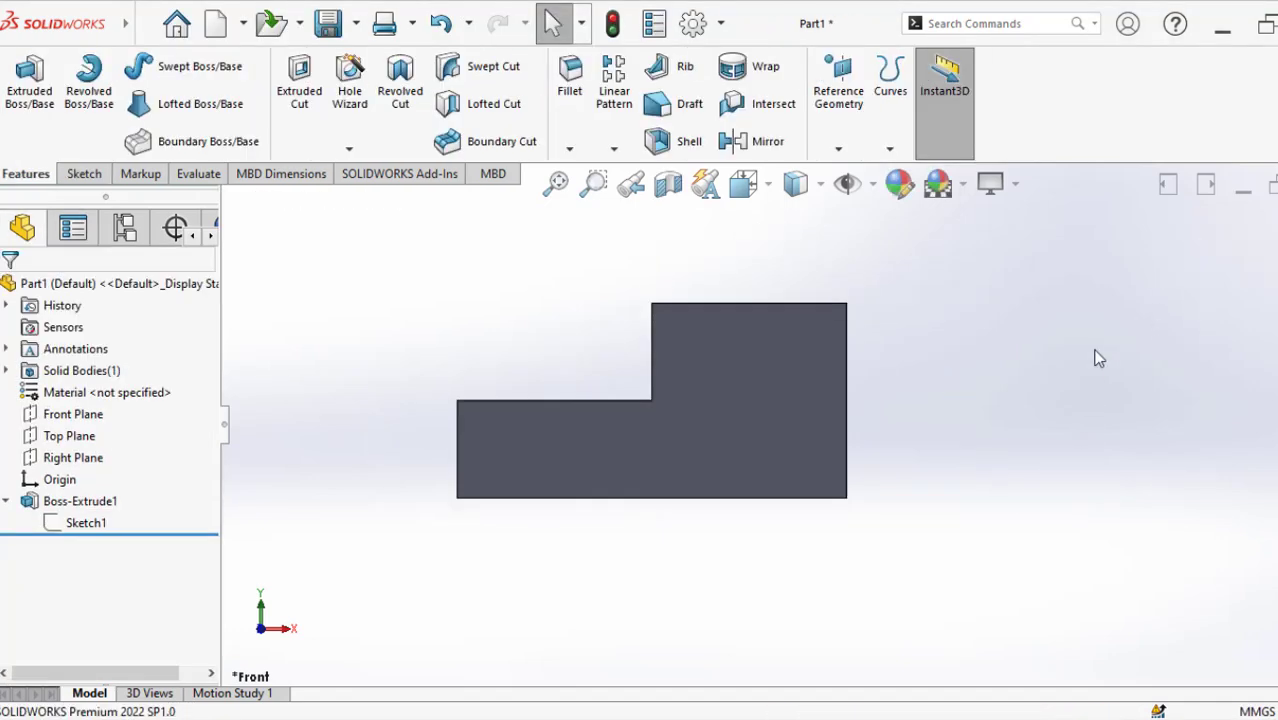
Step: Sketch a circle about 28 mm in diameter at the centre of the block's tall right end face
{"action": "middle_click_drag", "start_coordinate": [900, 409], "coordinate": [864, 457]}
{"action": "middle_click_drag", "start_coordinate": [998, 362], "coordinate": [994, 377]}
{"action": "scroll", "coordinate": [931, 391], "scroll_direction": "down", "scroll_amount": 1}
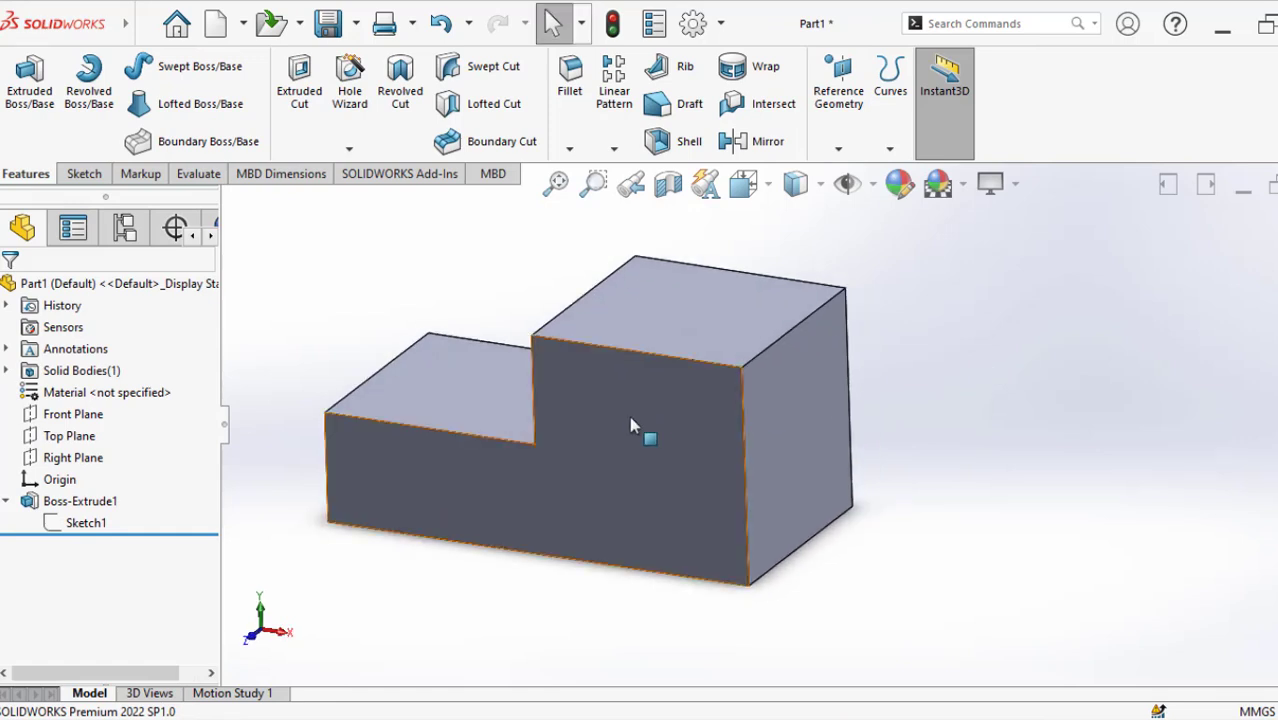
{"action": "left_click", "coordinate": [809, 402]}
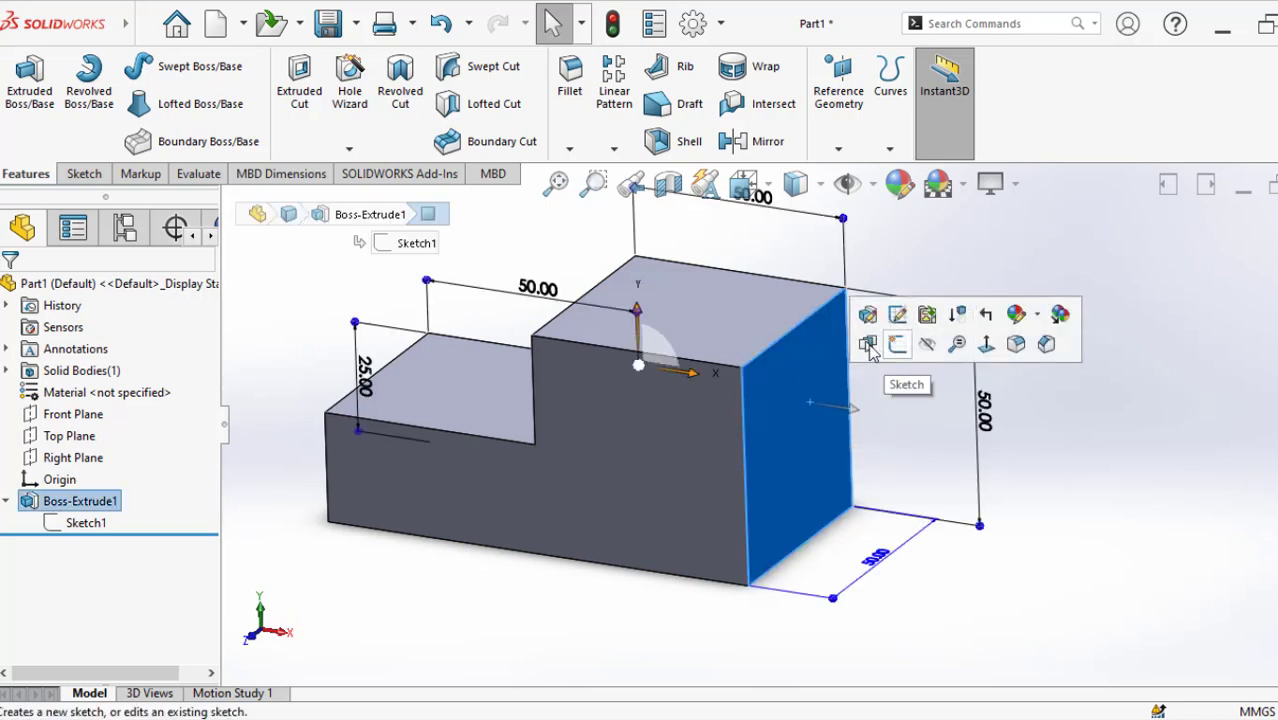
{"action": "left_click", "coordinate": [84, 173]}
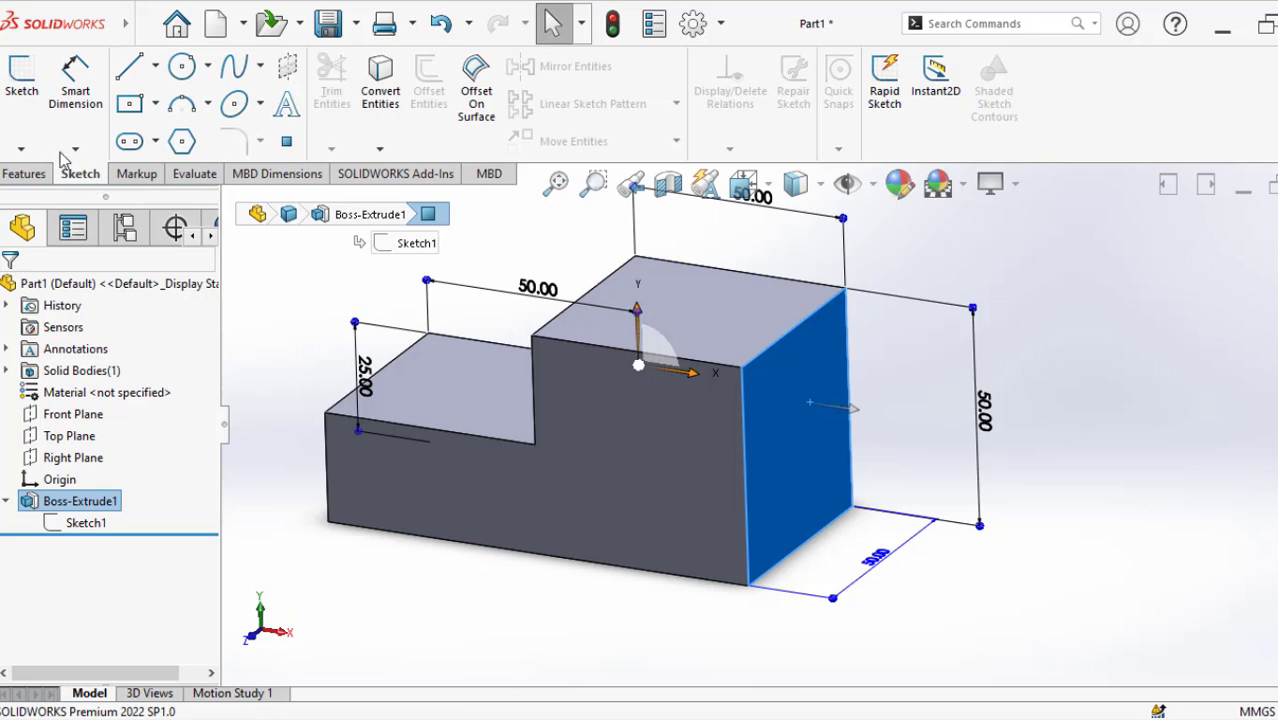
{"action": "left_click", "coordinate": [14, 88]}
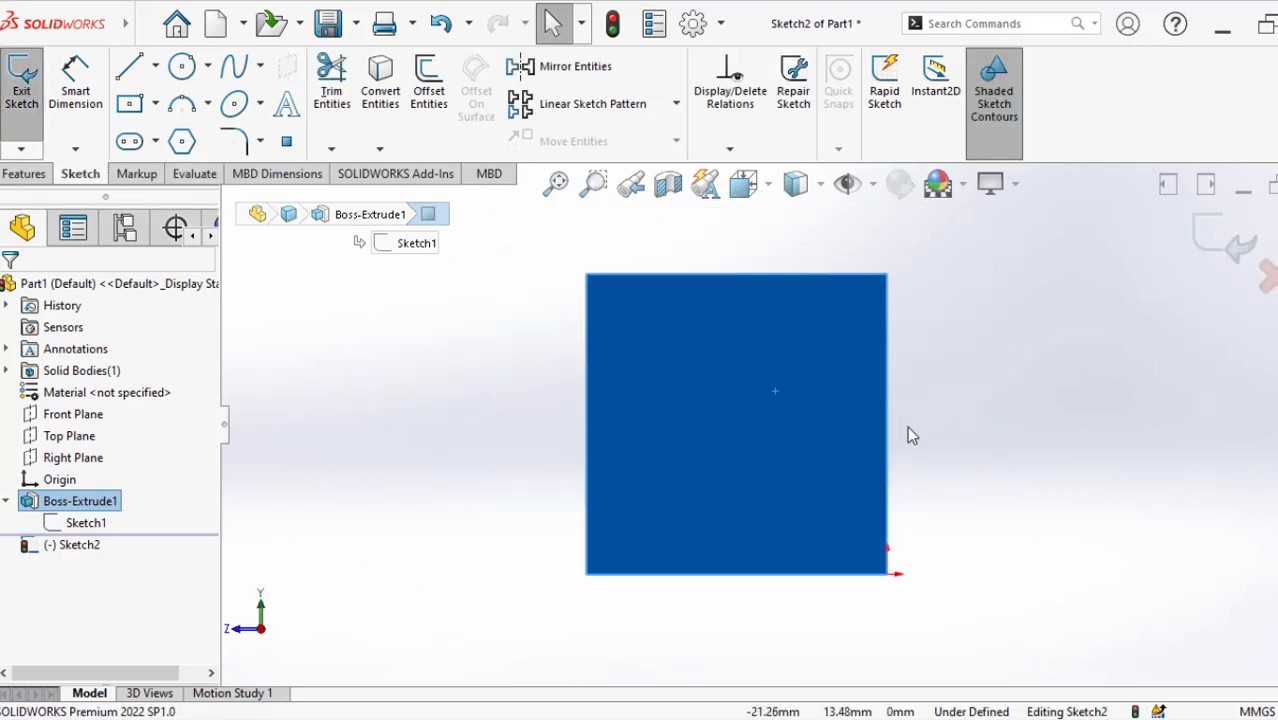
{"action": "left_click", "coordinate": [182, 66]}
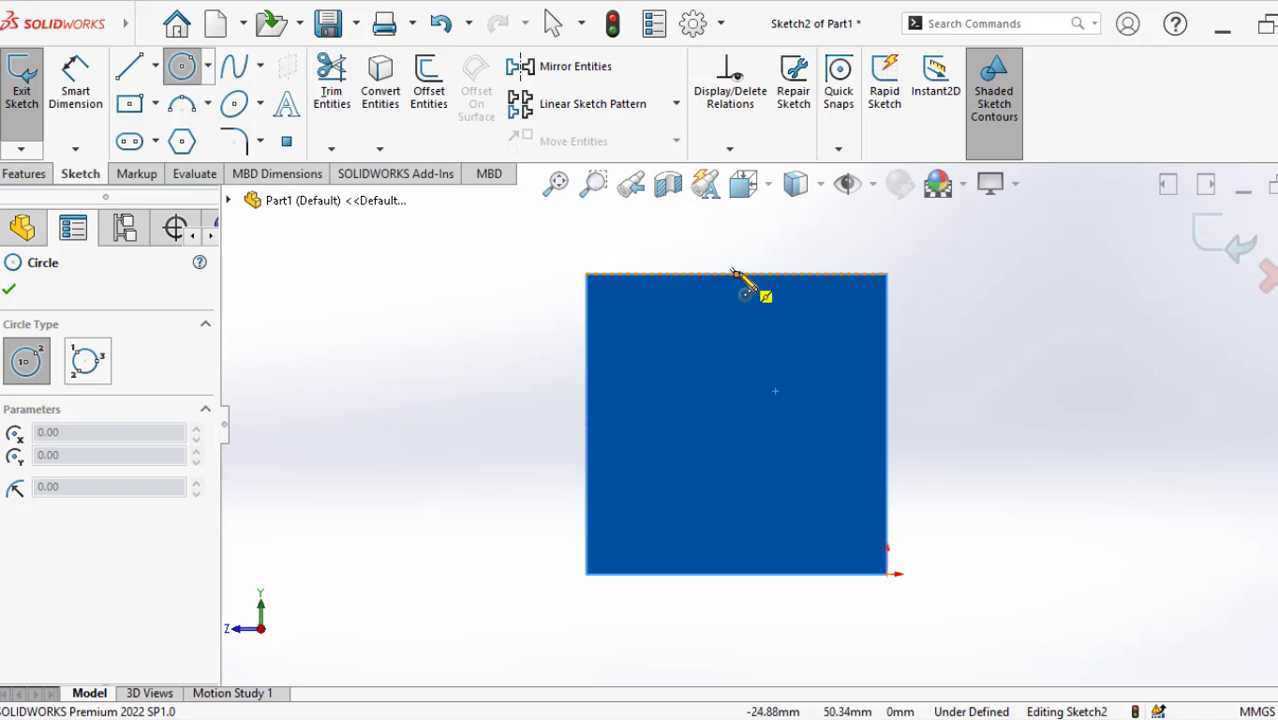
{"action": "left_click", "coordinate": [738, 424]}
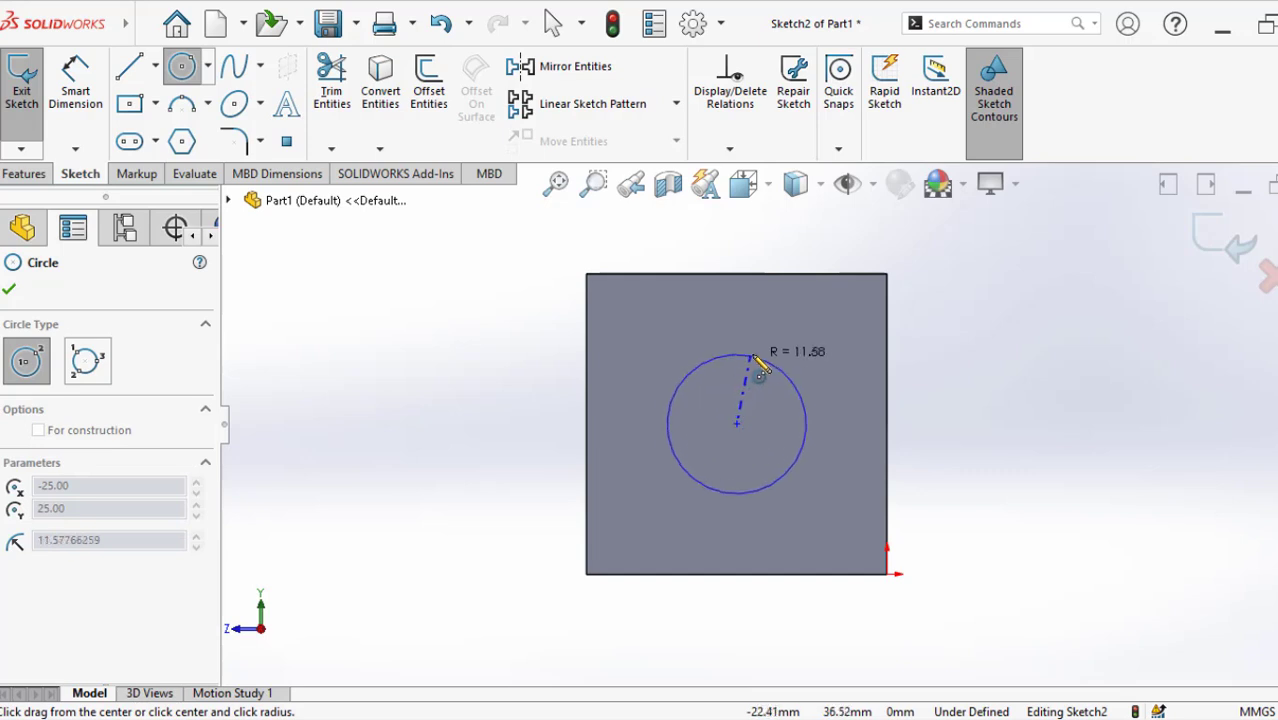
{"action": "left_click", "coordinate": [762, 350]}
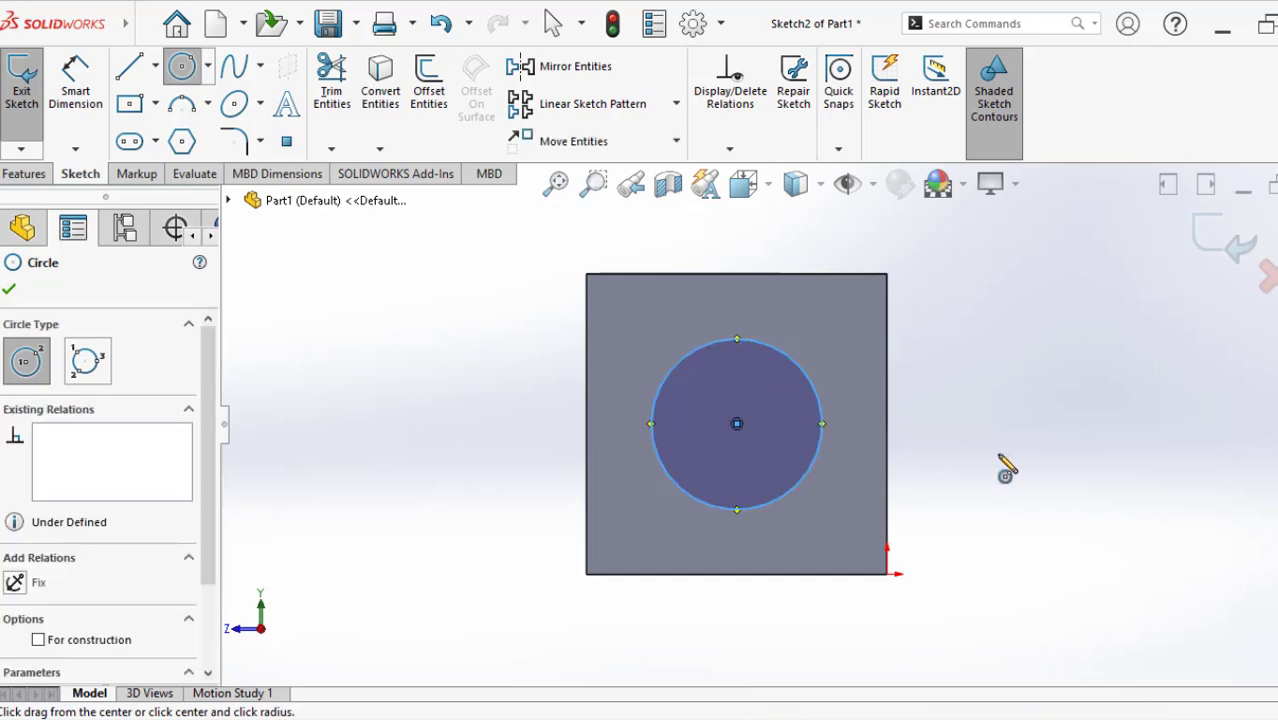
Step: Dimension the diameter of the circle on the end face at 25 mm
{"action": "left_click", "coordinate": [75, 88]}
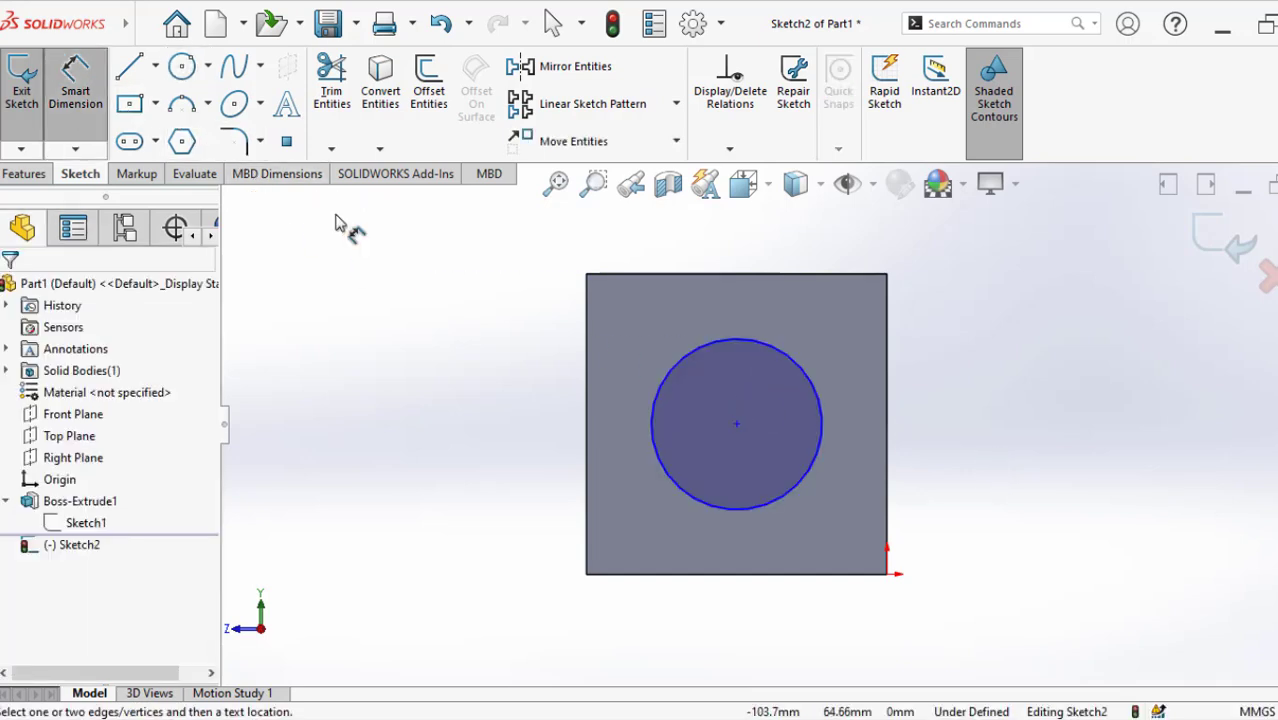
{"action": "left_click", "coordinate": [703, 344]}
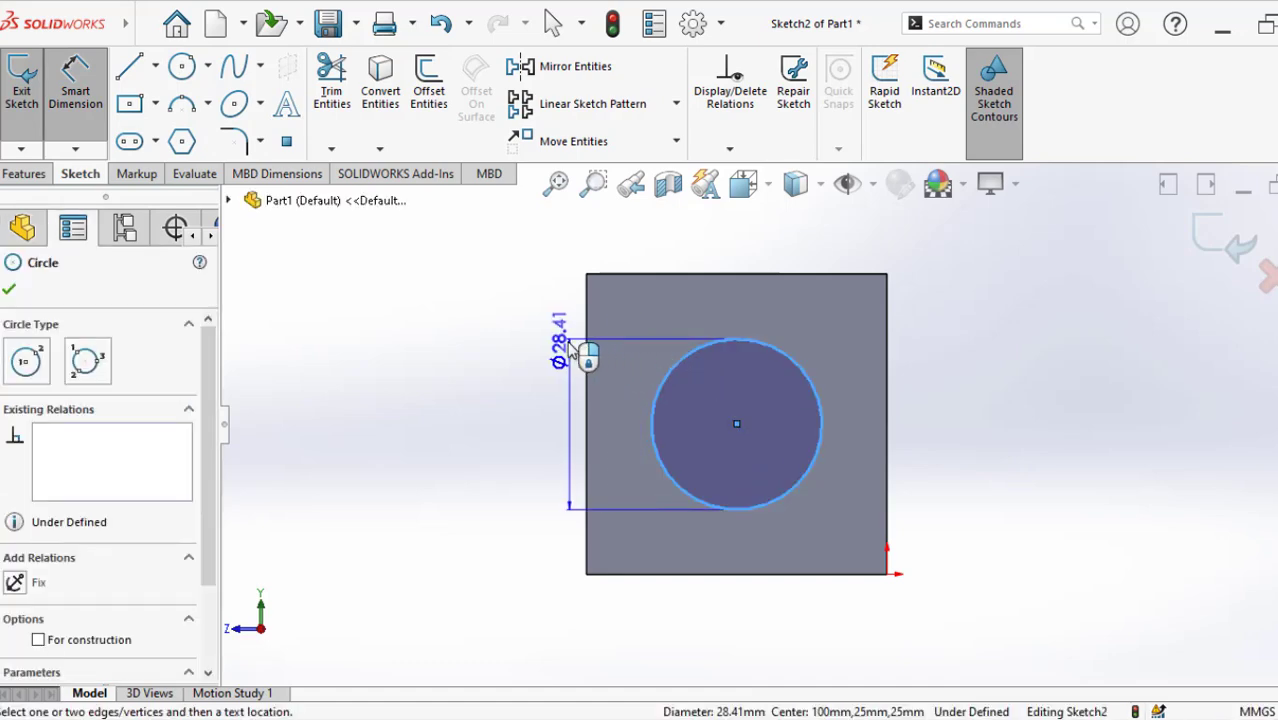
{"action": "left_click", "coordinate": [490, 429]}
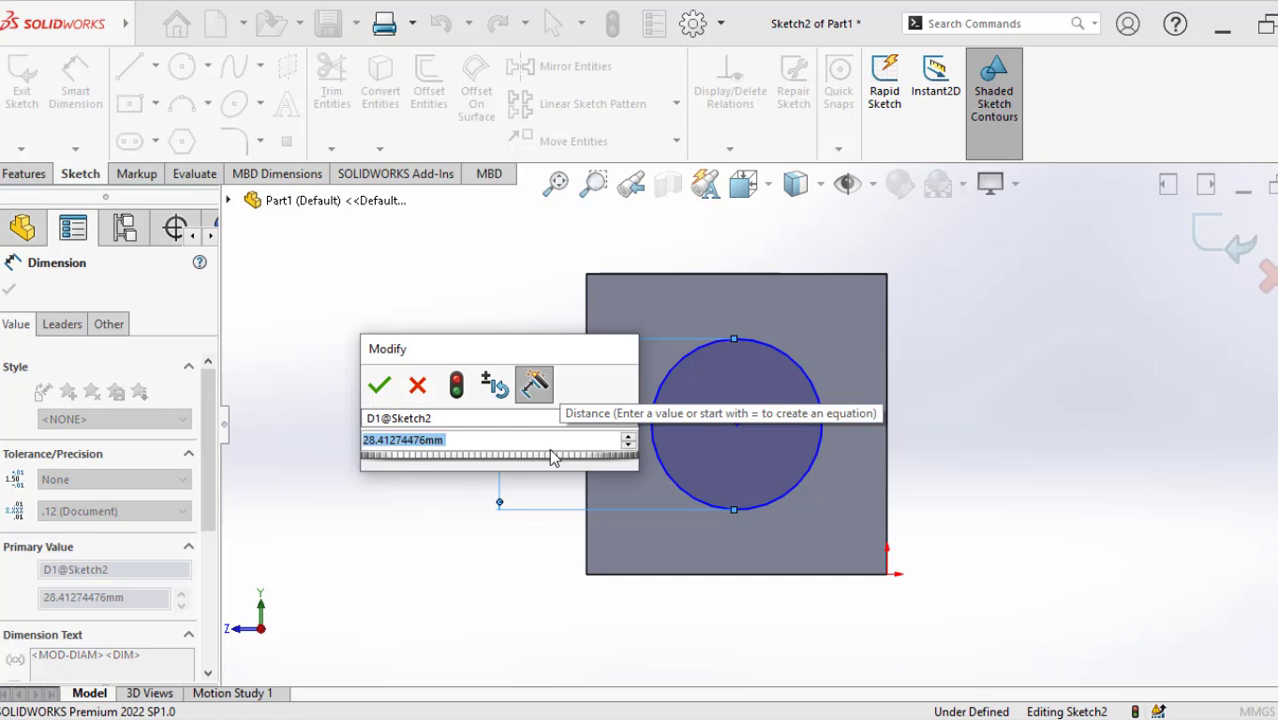
{"action": "type", "text": "25"}
{"action": "key", "text": "Return"}
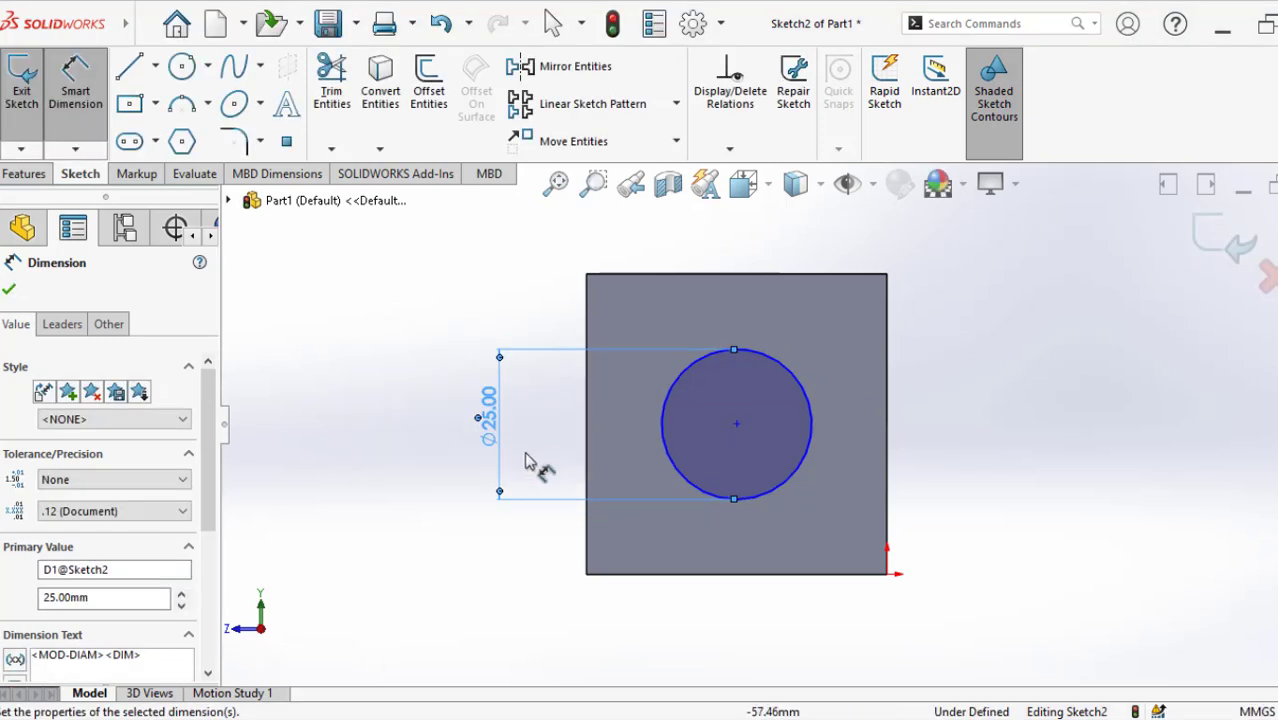
{"action": "left_click", "coordinate": [370, 384]}
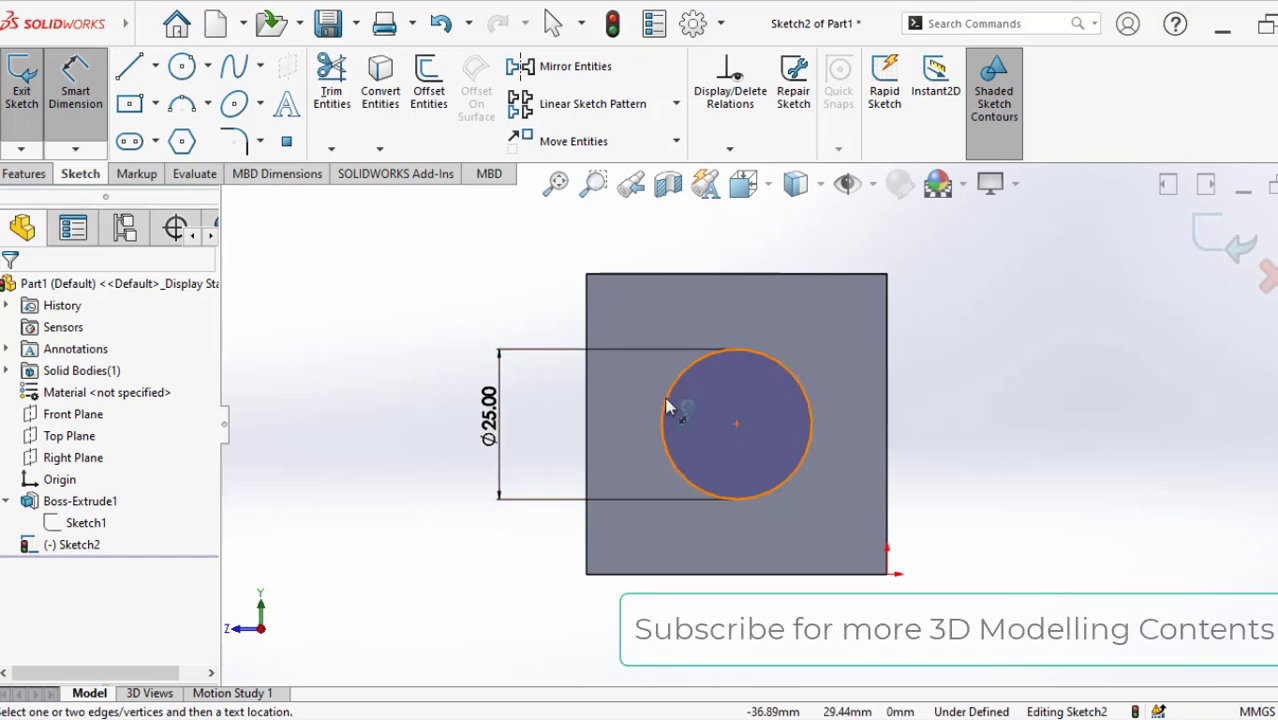
{"action": "left_click", "coordinate": [78, 100]}
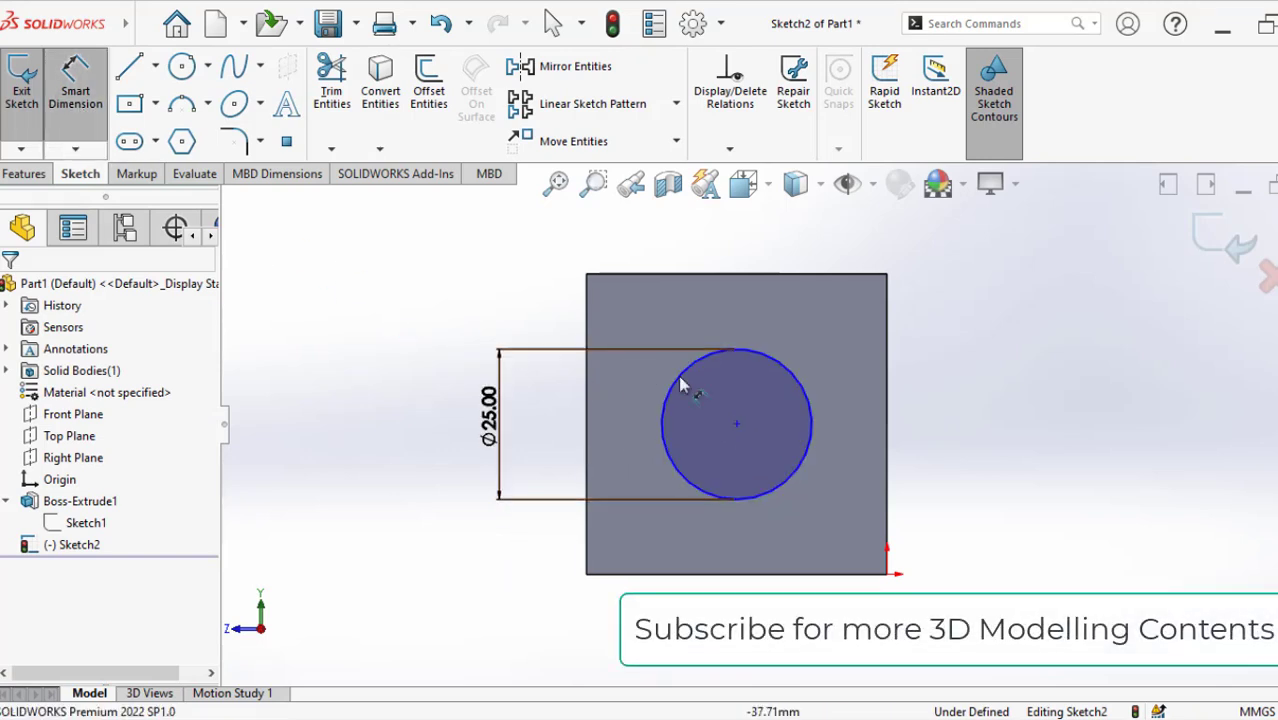
Step: Dimension the horizontal distance from the circle's centre to the end face's left vertical edge at 25 mm
{"action": "left_click", "coordinate": [737, 428]}
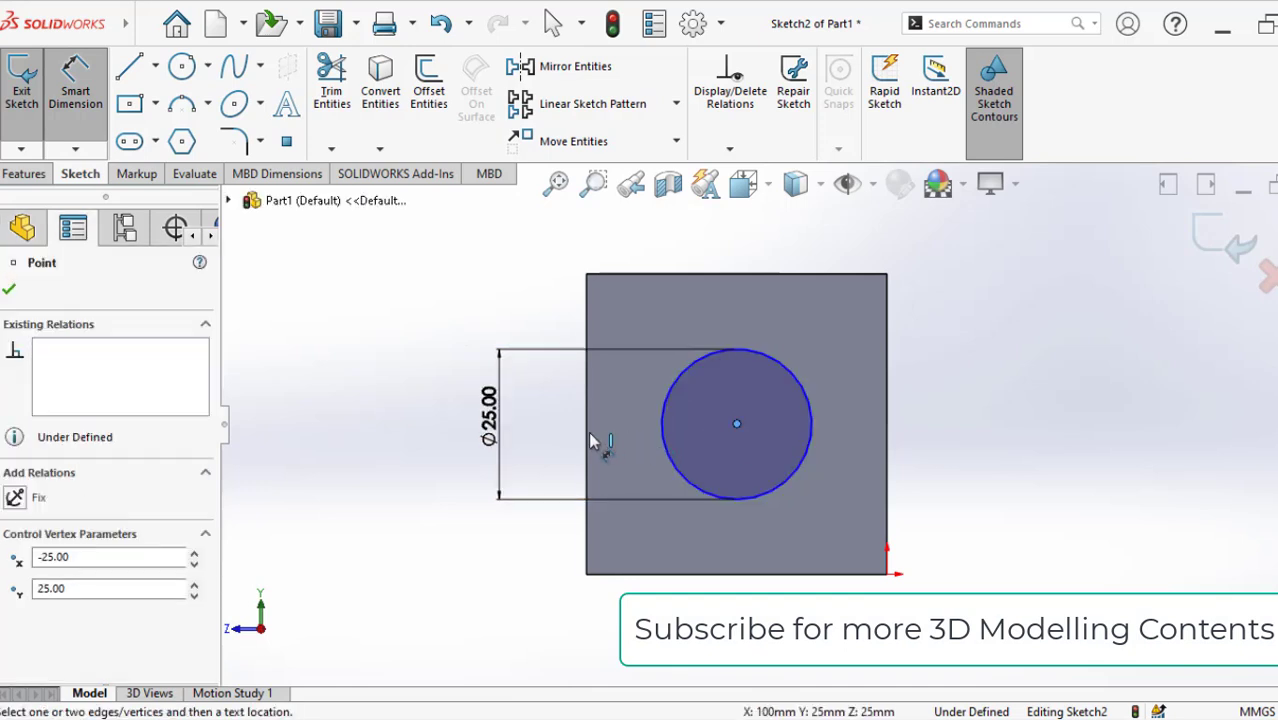
{"action": "left_click", "coordinate": [588, 433]}
{"action": "left_click", "coordinate": [640, 612]}
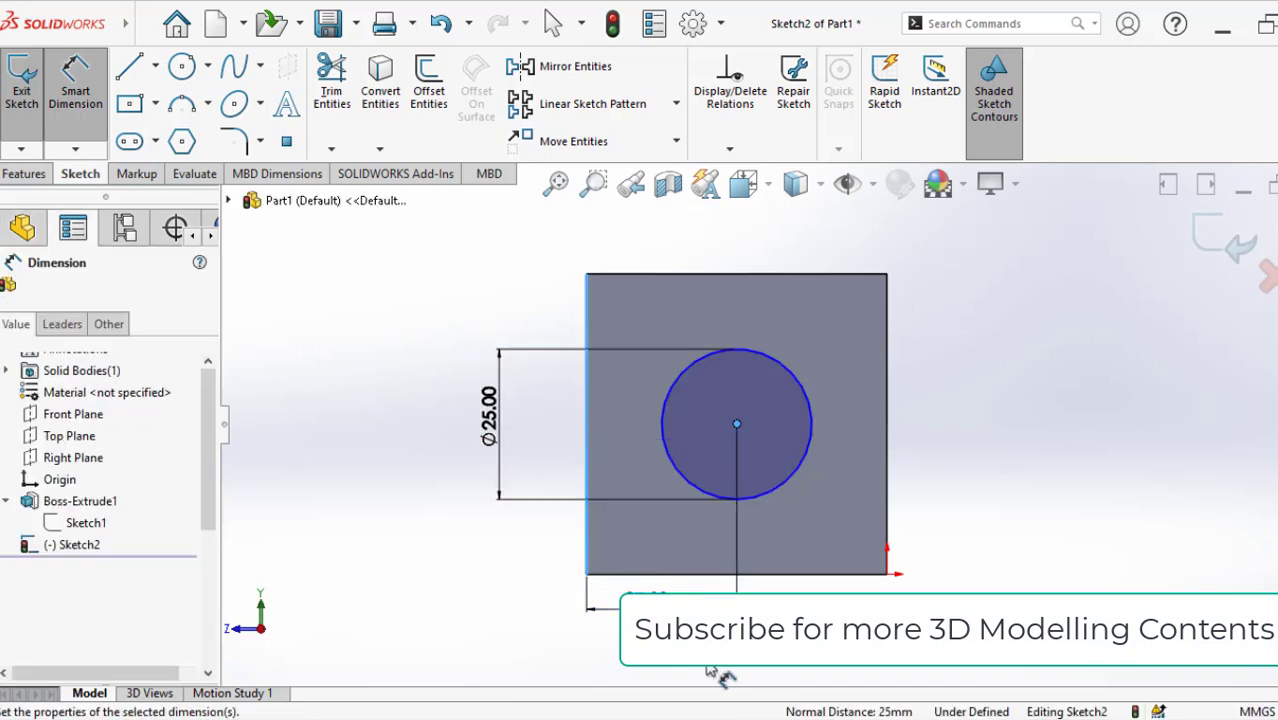
{"action": "key", "text": "Return"}
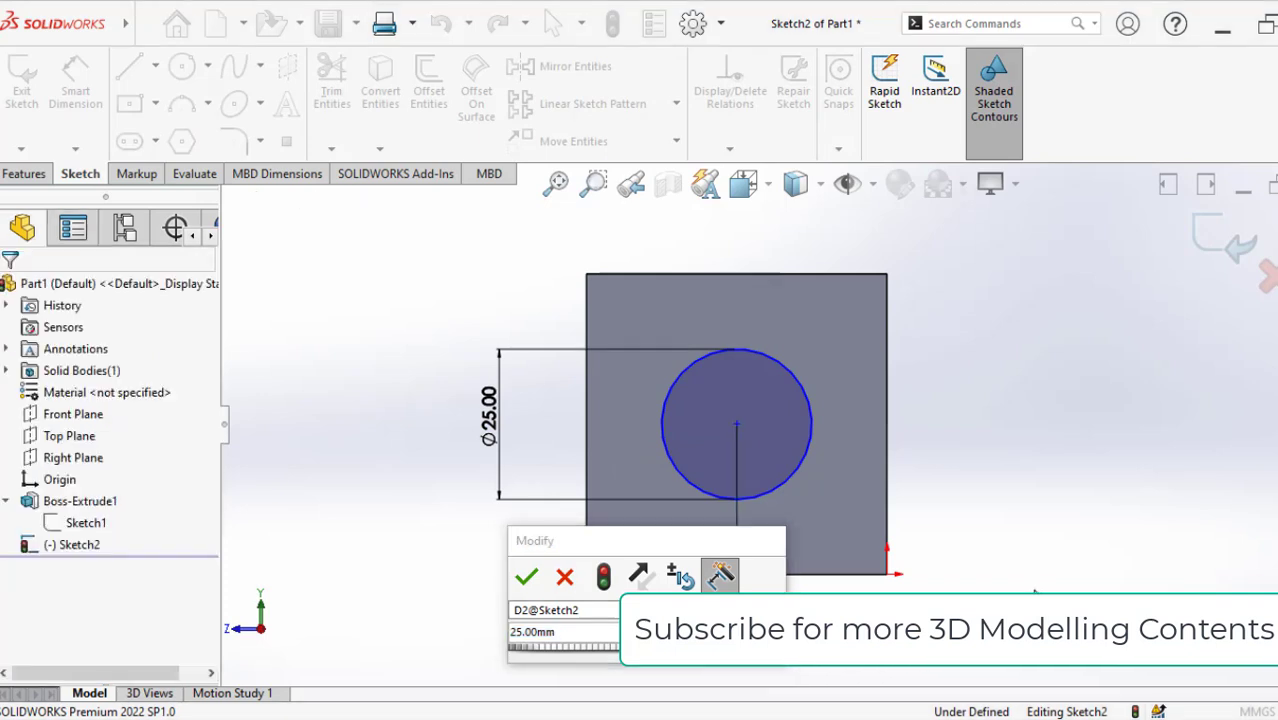
{"action": "left_click", "coordinate": [526, 577]}
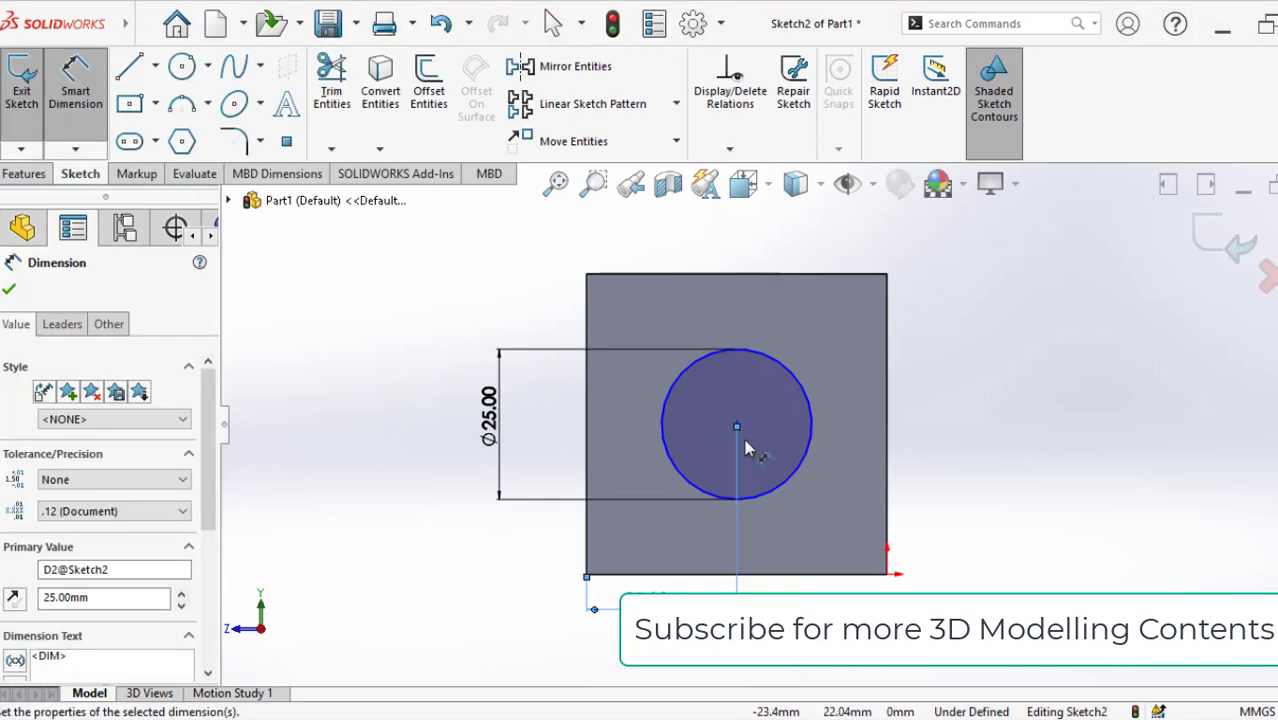
{"action": "key", "text": "Escape"}
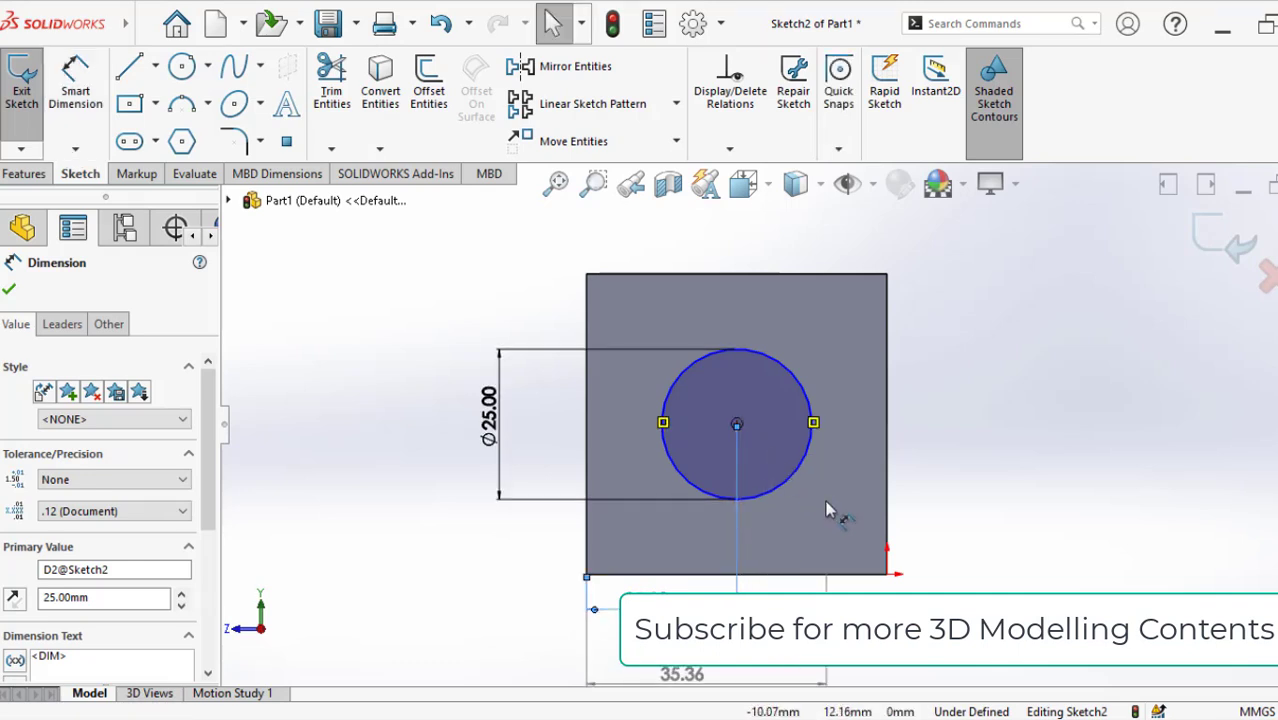
{"action": "left_click", "coordinate": [88, 90]}
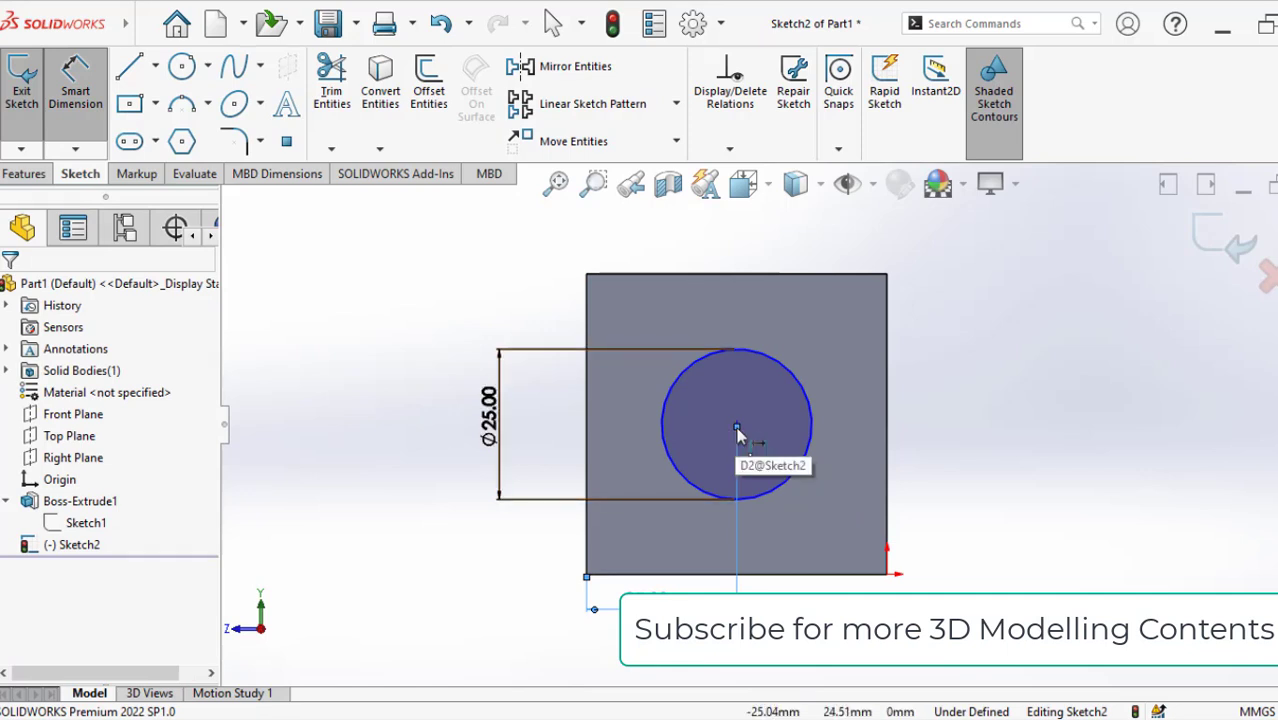
{"action": "key", "text": "Escape"}
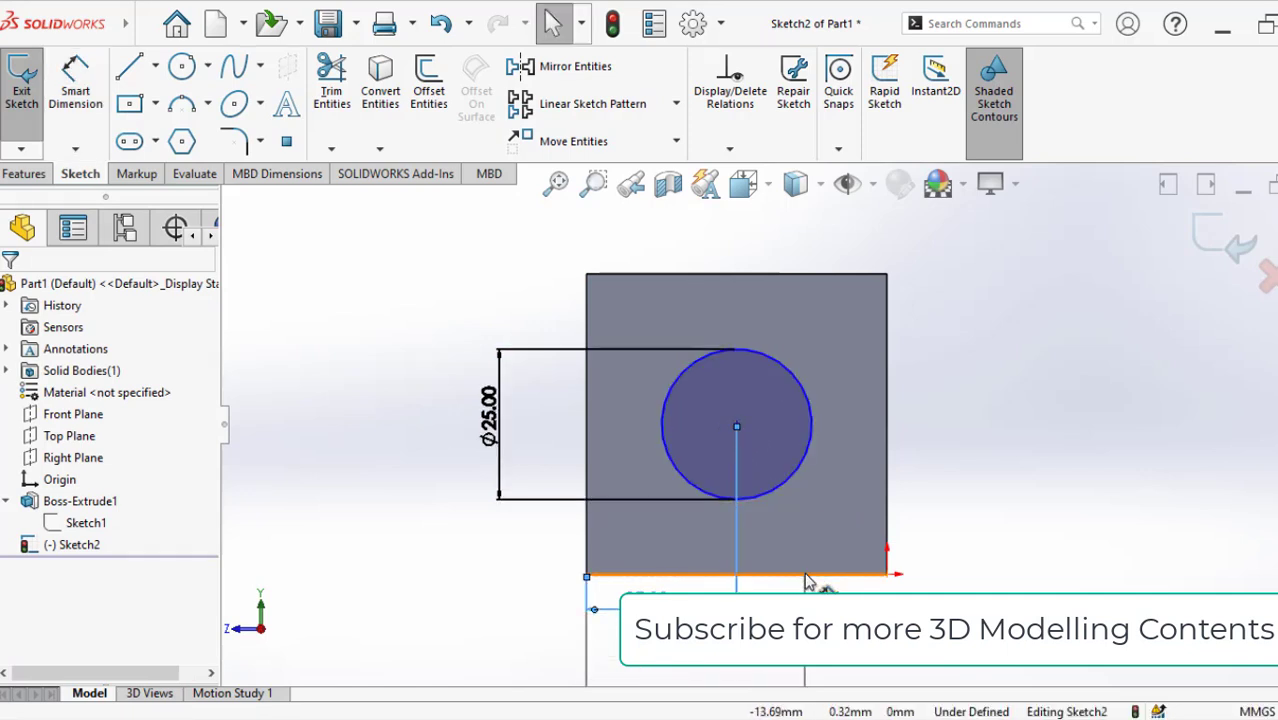
{"action": "left_click_drag", "start_coordinate": [805, 575], "coordinate": [805, 574]}
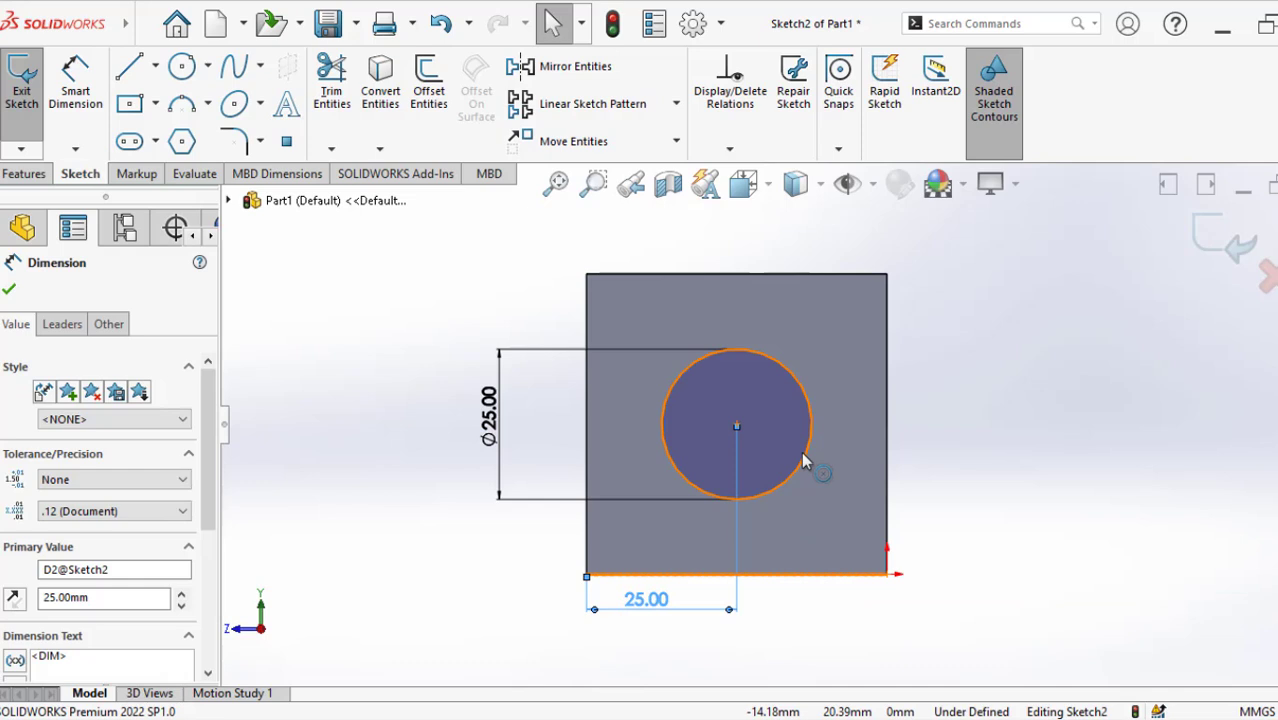
{"action": "left_click_drag", "start_coordinate": [737, 428], "coordinate": [809, 479]}
{"action": "key", "text": "Escape"}
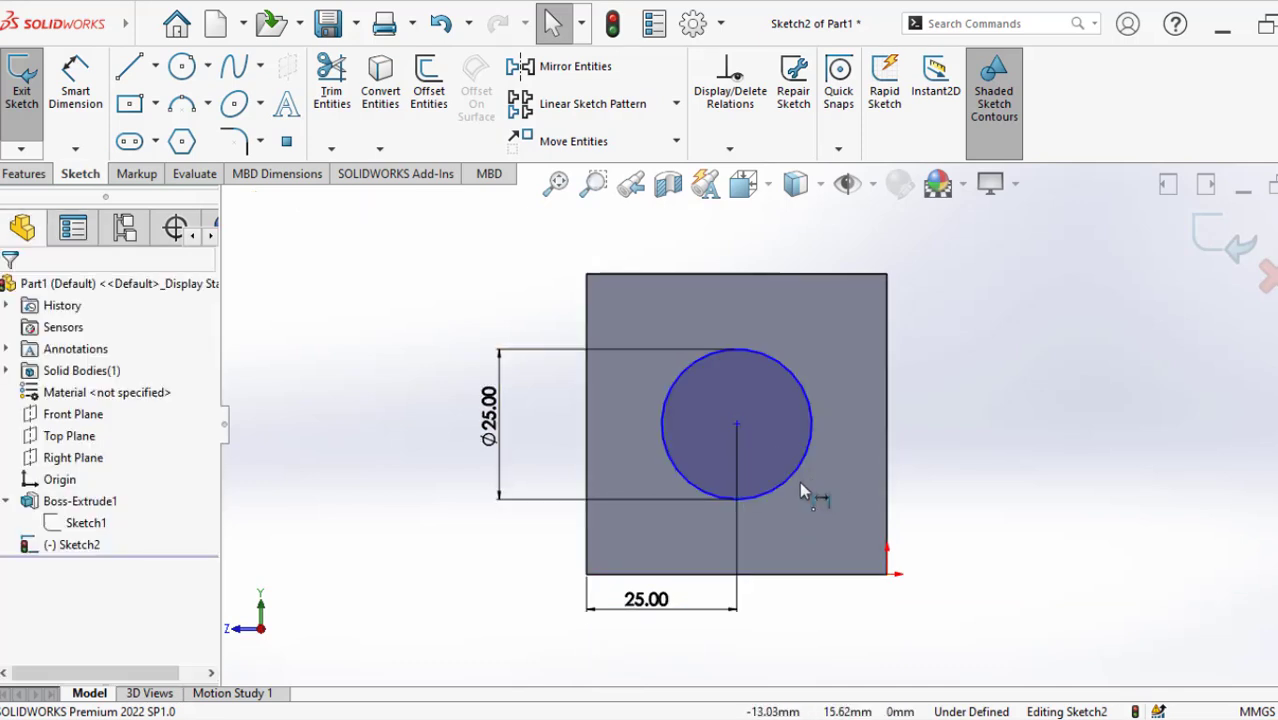
Step: Dimension the circle's centre 25 mm above the end face's bottom edge and finish the sketch
{"action": "left_click", "coordinate": [74, 86]}
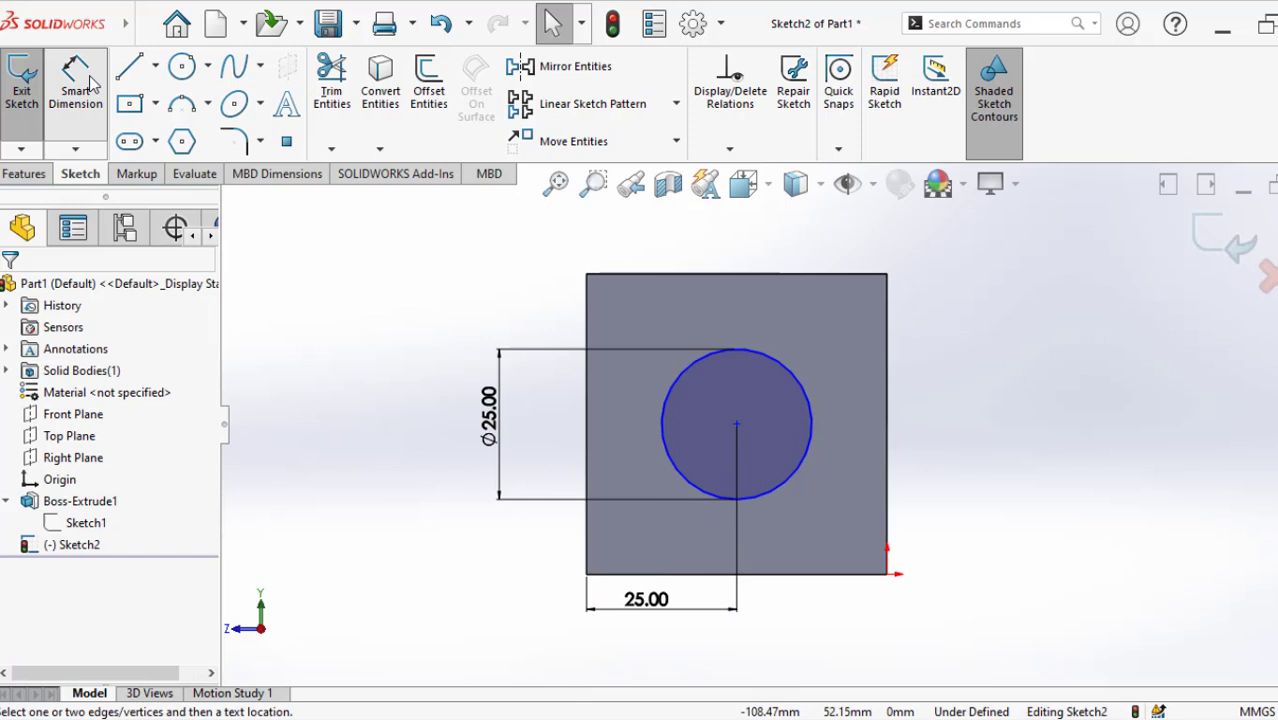
{"action": "left_click", "coordinate": [737, 428]}
{"action": "left_click", "coordinate": [826, 574]}
{"action": "left_click", "coordinate": [982, 528]}
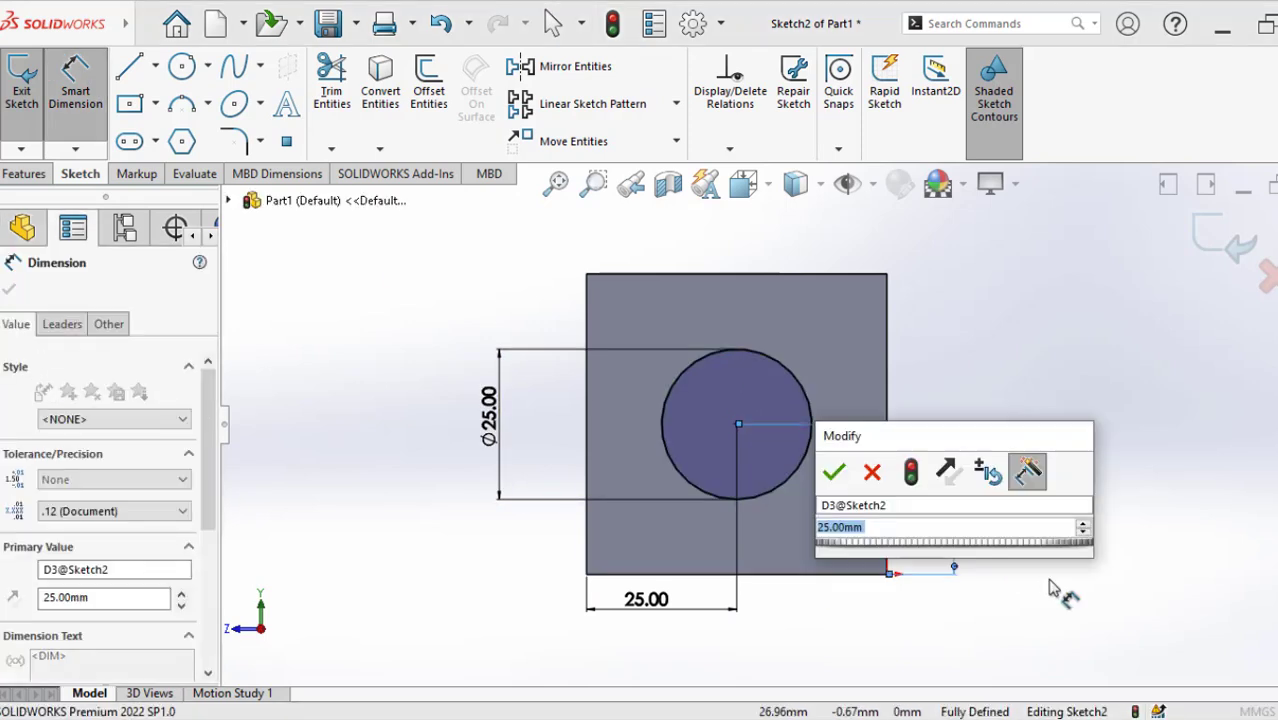
{"action": "key", "text": "Return"}
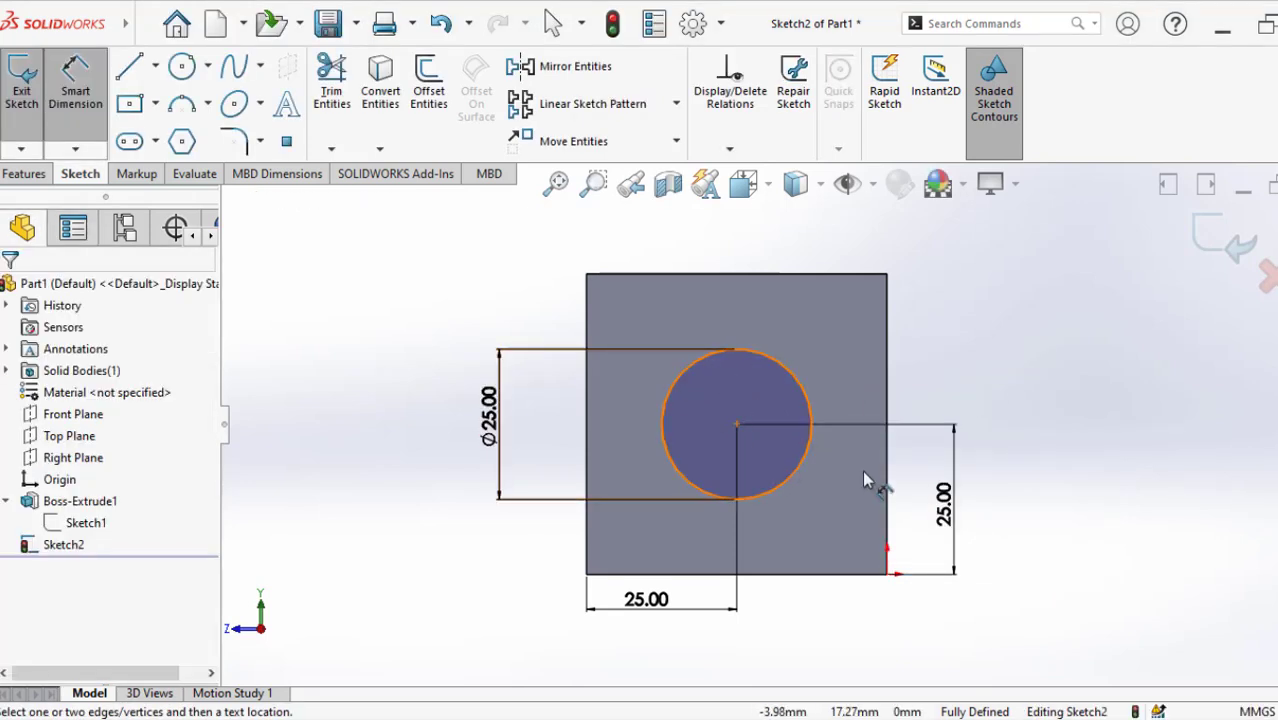
{"action": "left_click", "coordinate": [1213, 242]}
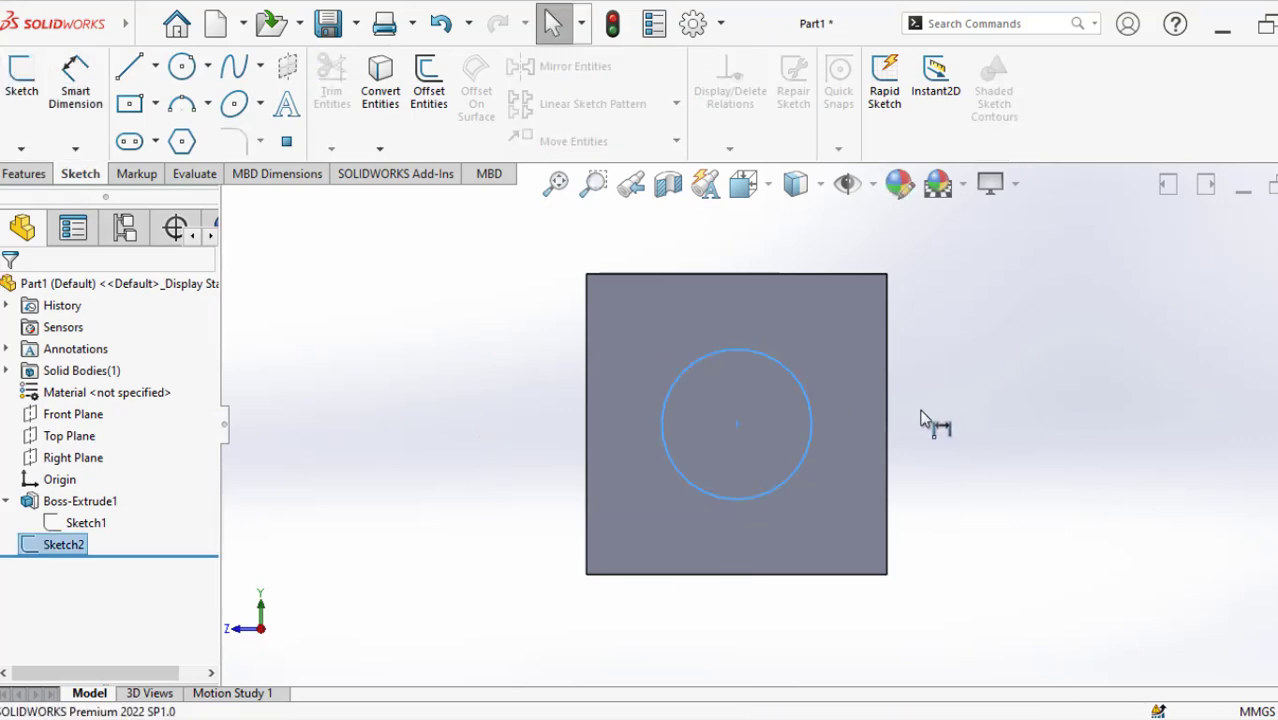
Step: Extrude the end-face circle outward as a 30 mm blind boss merged with the stepped block
{"action": "middle_click_drag", "start_coordinate": [921, 412], "coordinate": [857, 482]}
{"action": "scroll", "coordinate": [883, 575], "scroll_direction": "up", "scroll_amount": 1}
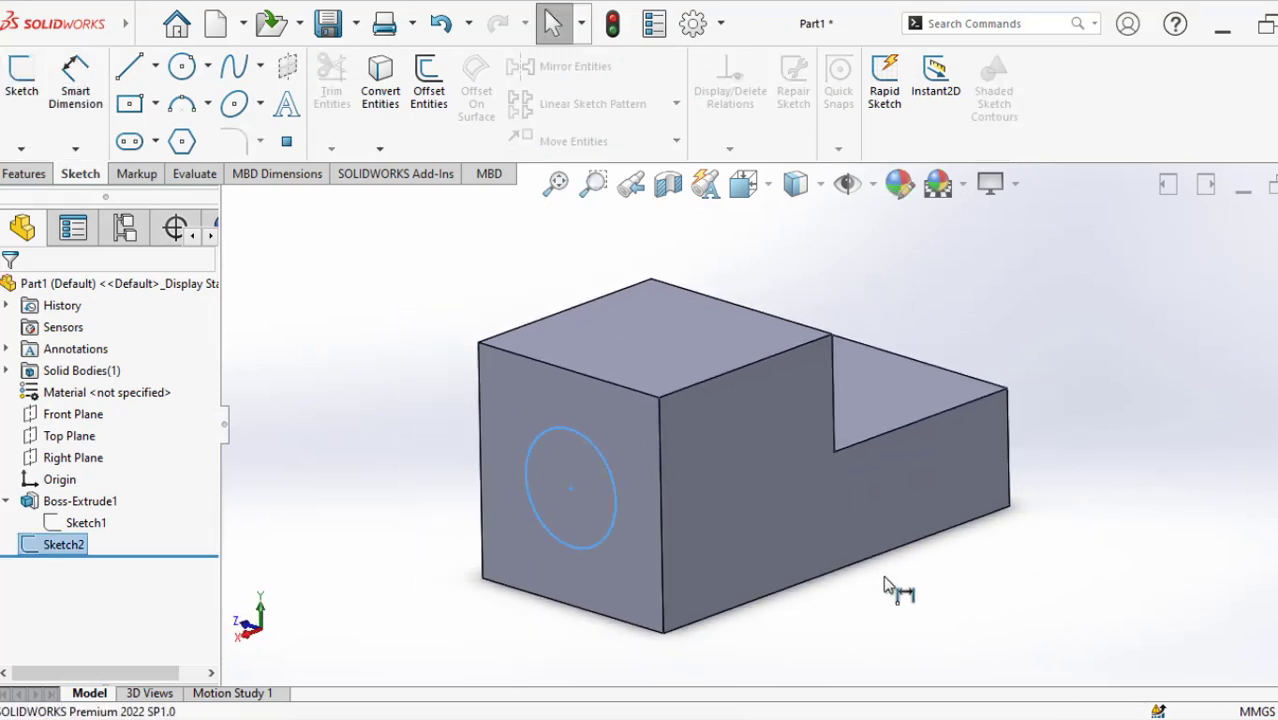
{"action": "scroll", "coordinate": [885, 575], "scroll_direction": "down", "scroll_amount": 1}
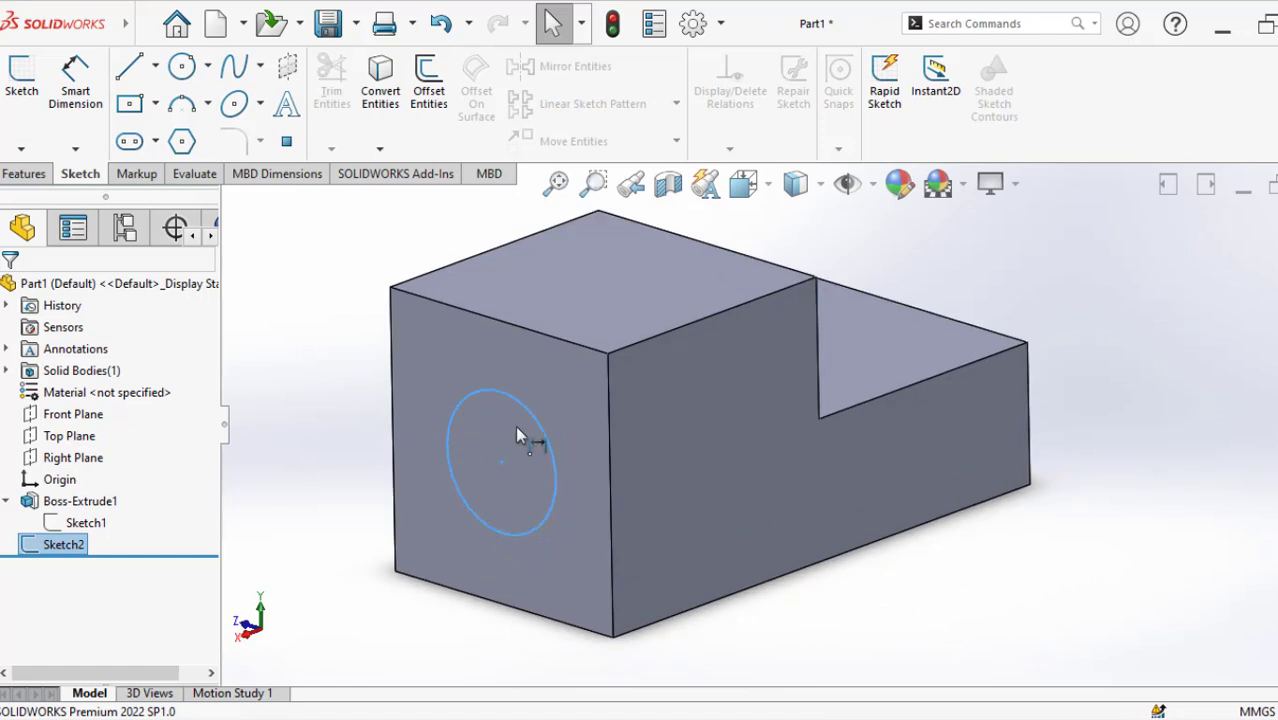
{"action": "left_click", "coordinate": [36, 176]}
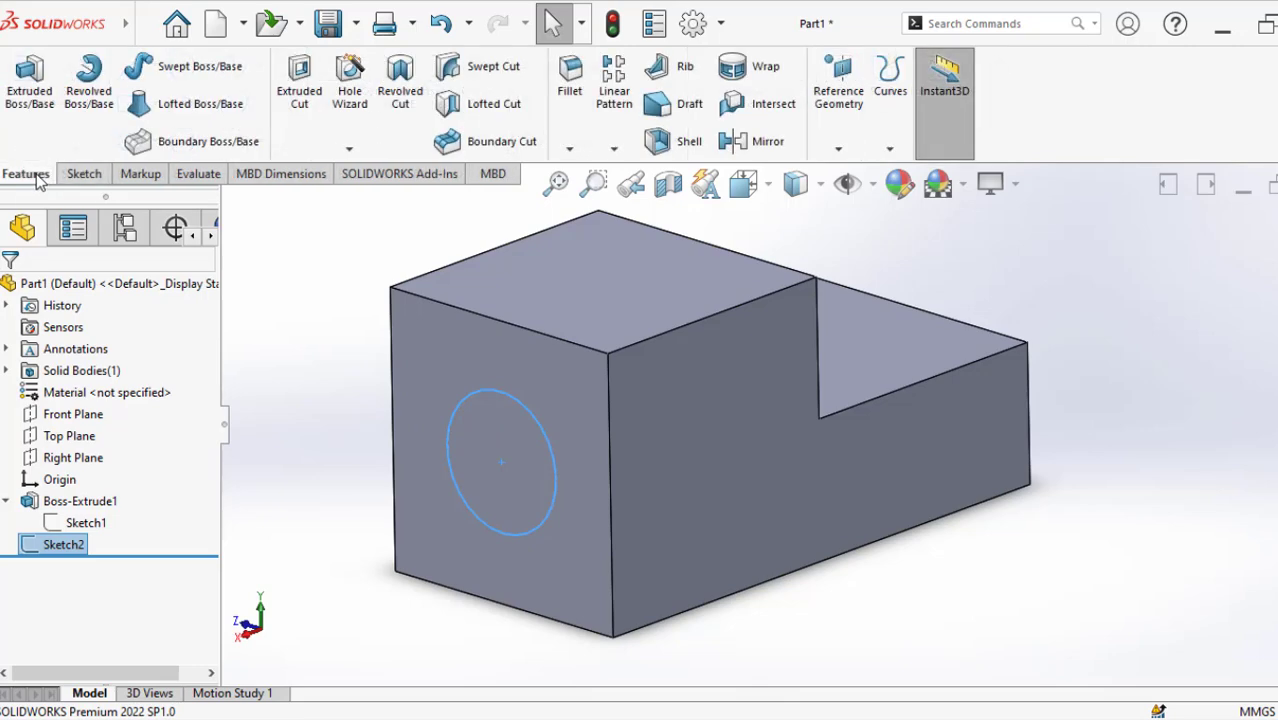
{"action": "left_click", "coordinate": [29, 80]}
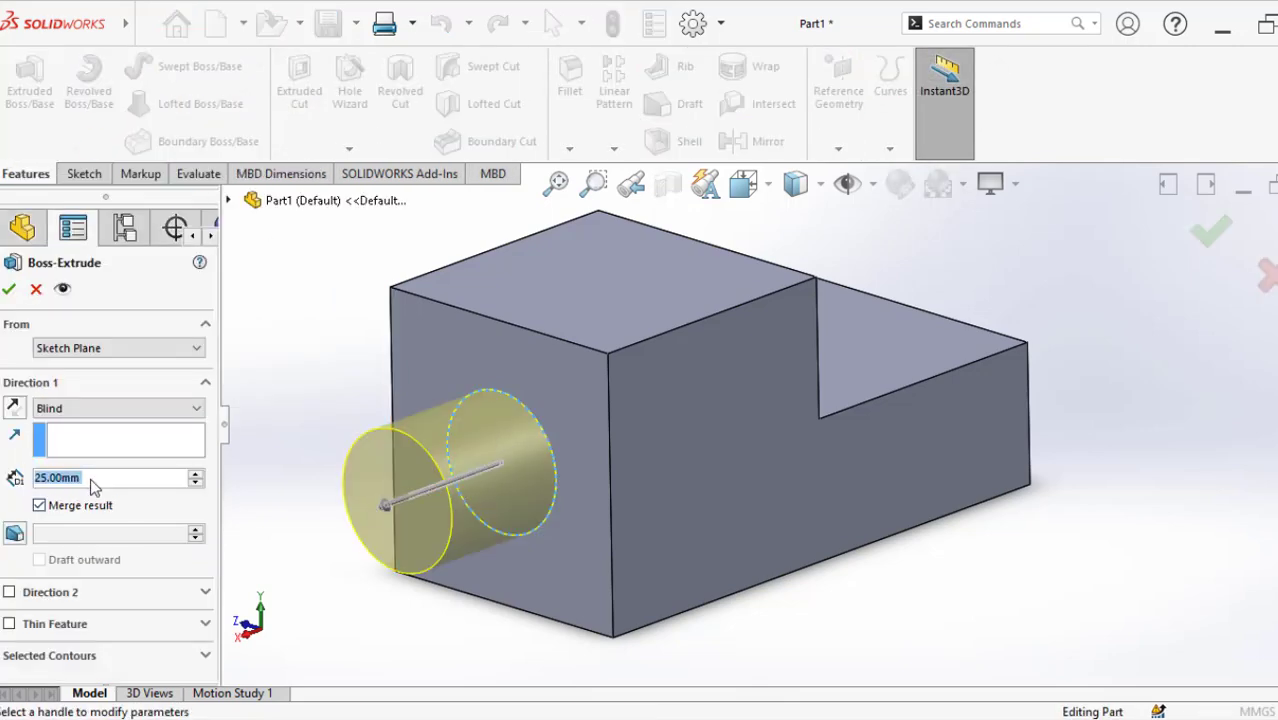
{"action": "type", "text": "30"}
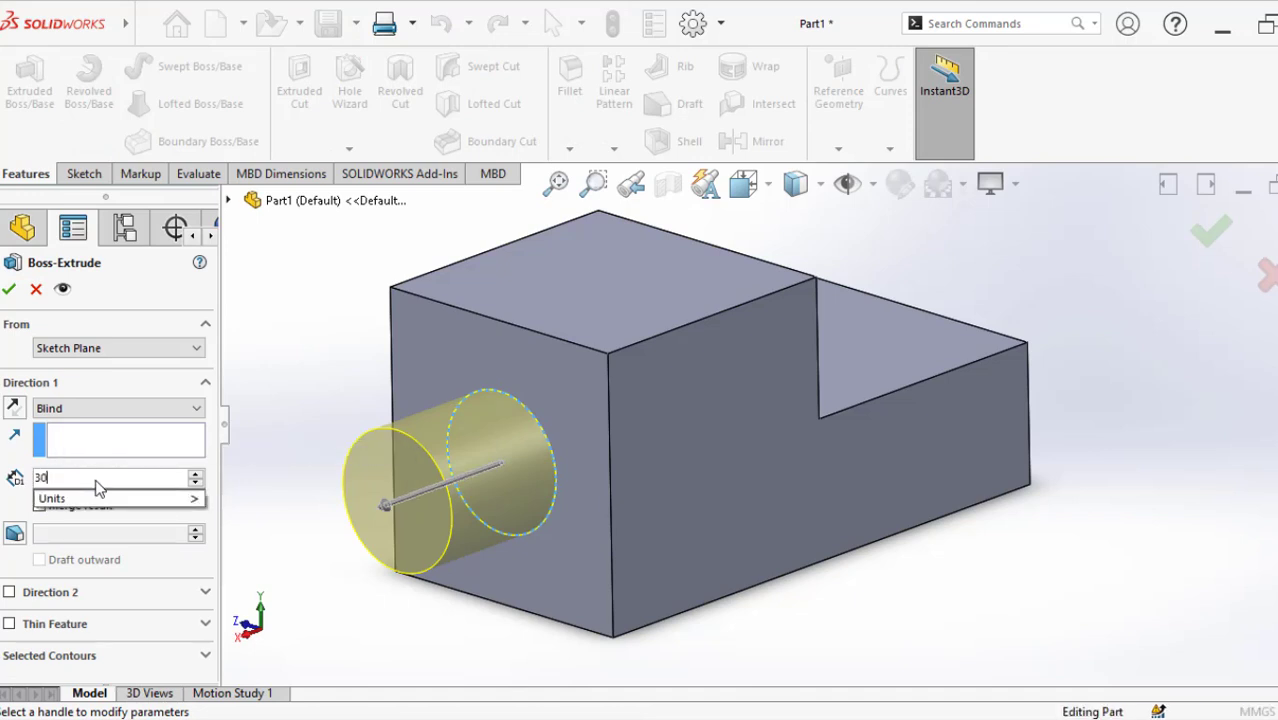
{"action": "key", "text": "Return"}
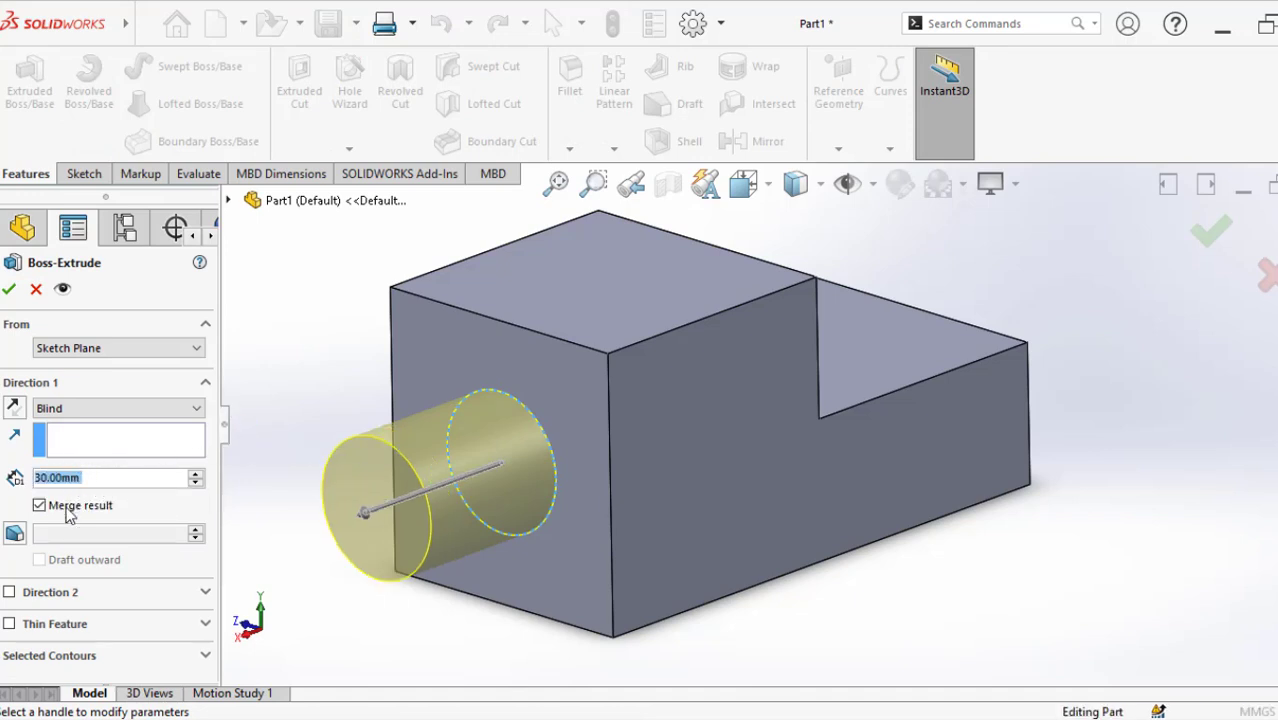
{"action": "left_click", "coordinate": [1213, 235]}
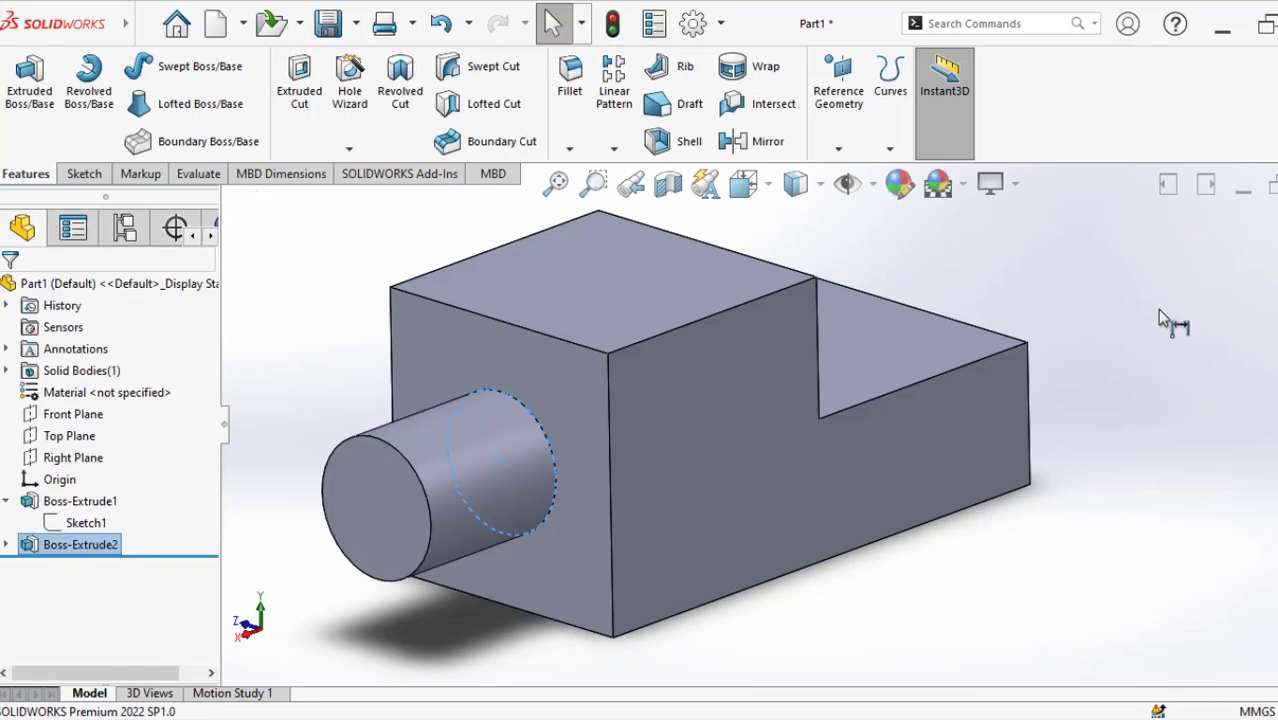
Step: Start a sketch on the block's L-shaped side face and draw an upward-bulging three-point arc about 33 mm wide in its tall portion
{"action": "scroll", "coordinate": [773, 445], "scroll_direction": "up", "scroll_amount": 3}
{"action": "middle_click_drag", "start_coordinate": [818, 490], "coordinate": [810, 505]}
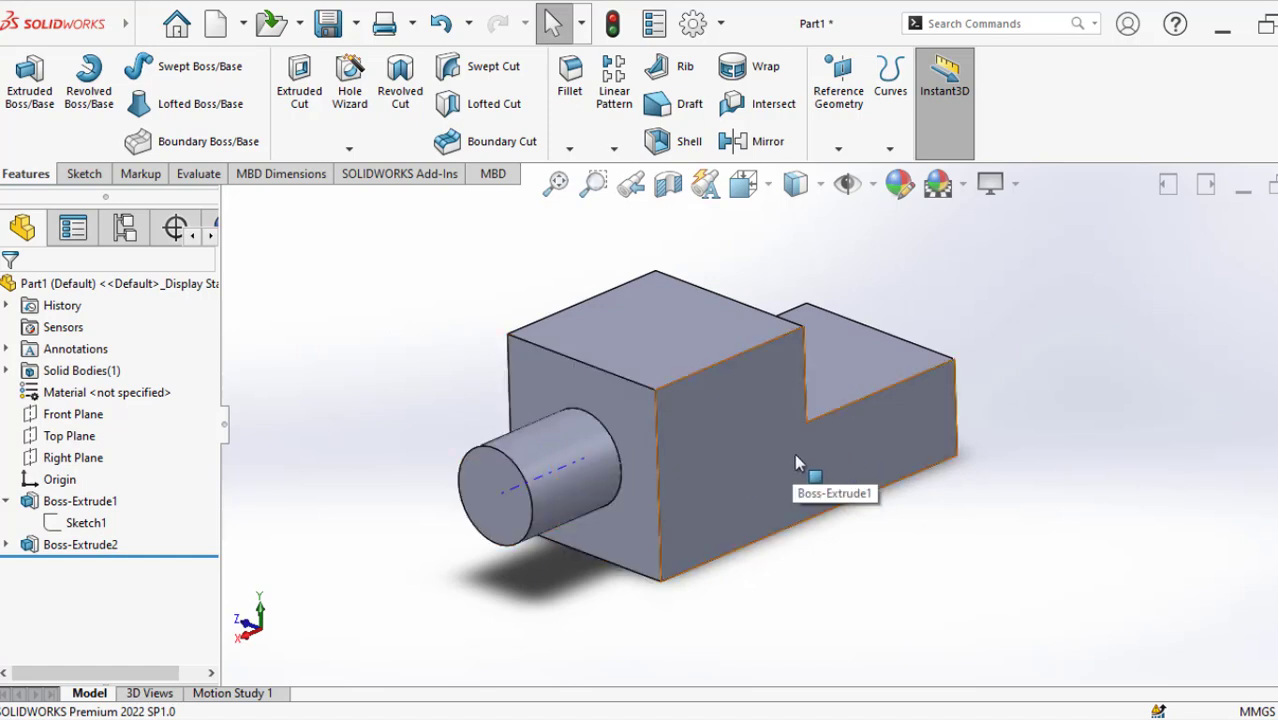
{"action": "left_click", "coordinate": [760, 482]}
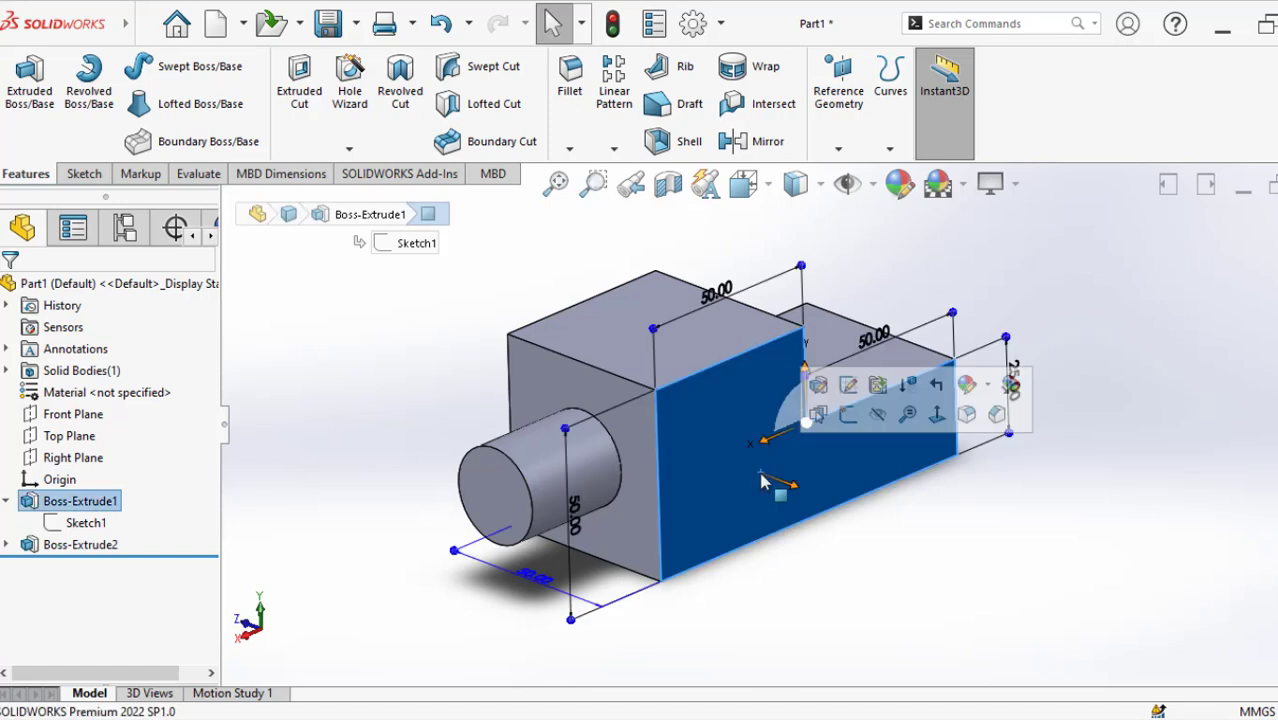
{"action": "left_click", "coordinate": [845, 414]}
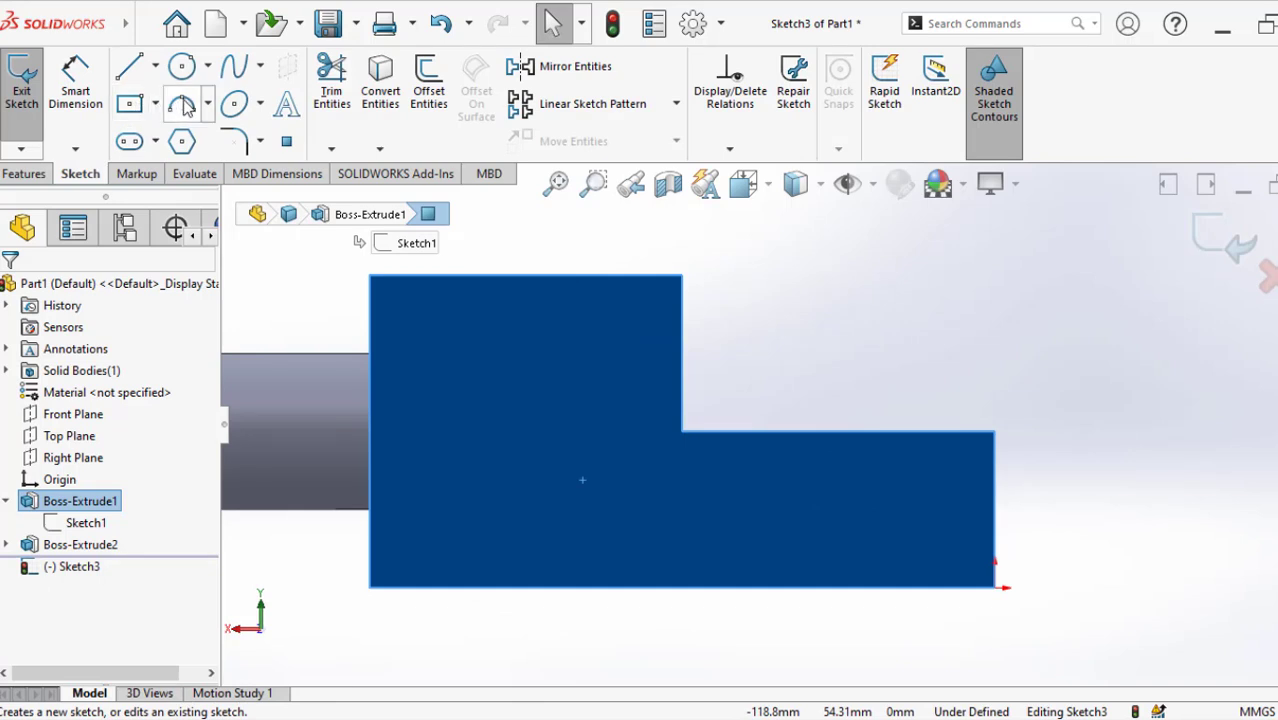
{"action": "left_click", "coordinate": [181, 104]}
{"action": "left_click", "coordinate": [428, 372]}
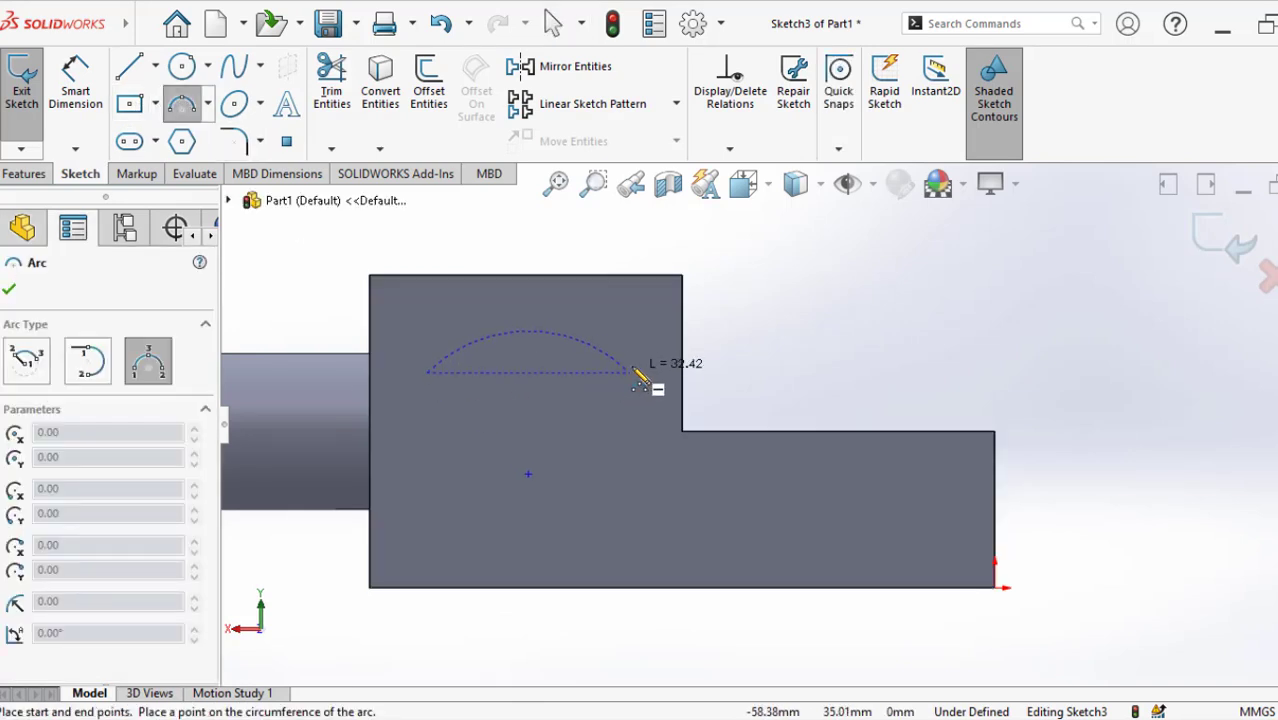
{"action": "left_click", "coordinate": [576, 312]}
Step: Close the arc into an arch profile with two vertical lines about 26 mm long and a horizontal base line, and finish the sketch
{"action": "left_click", "coordinate": [129, 66]}
{"action": "left_click", "coordinate": [428, 373]}
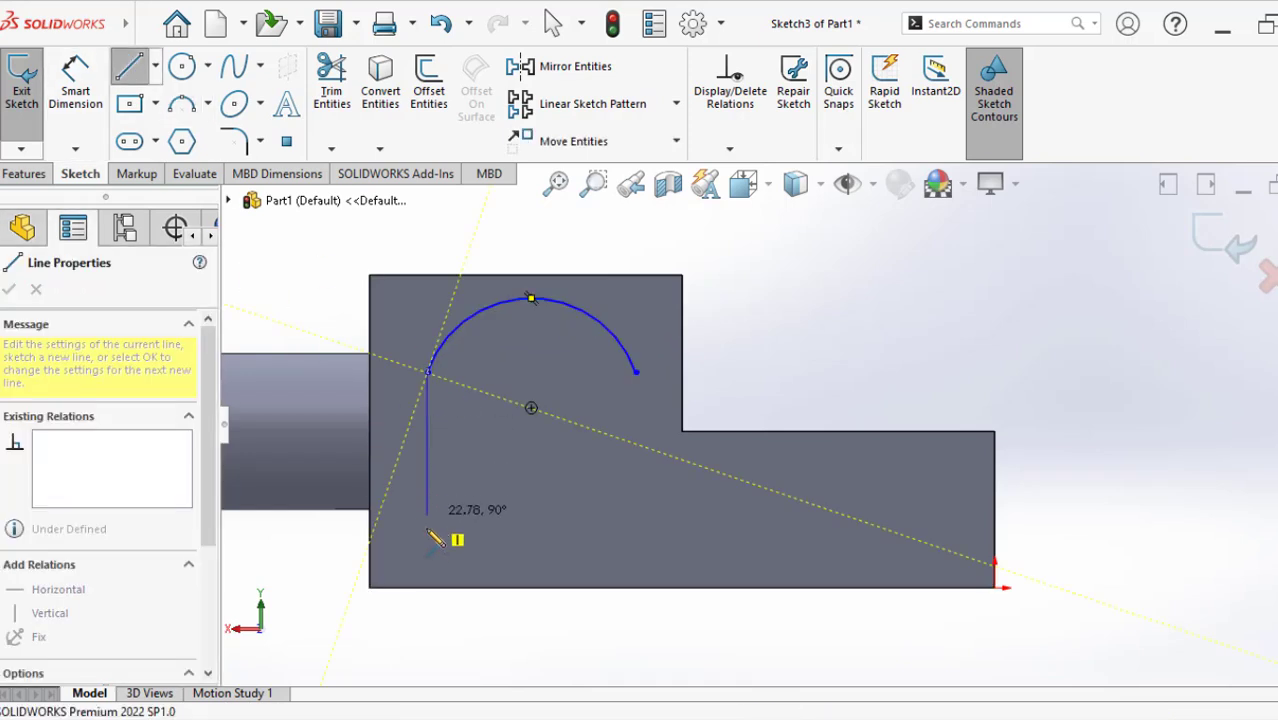
{"action": "left_click", "coordinate": [636, 535]}
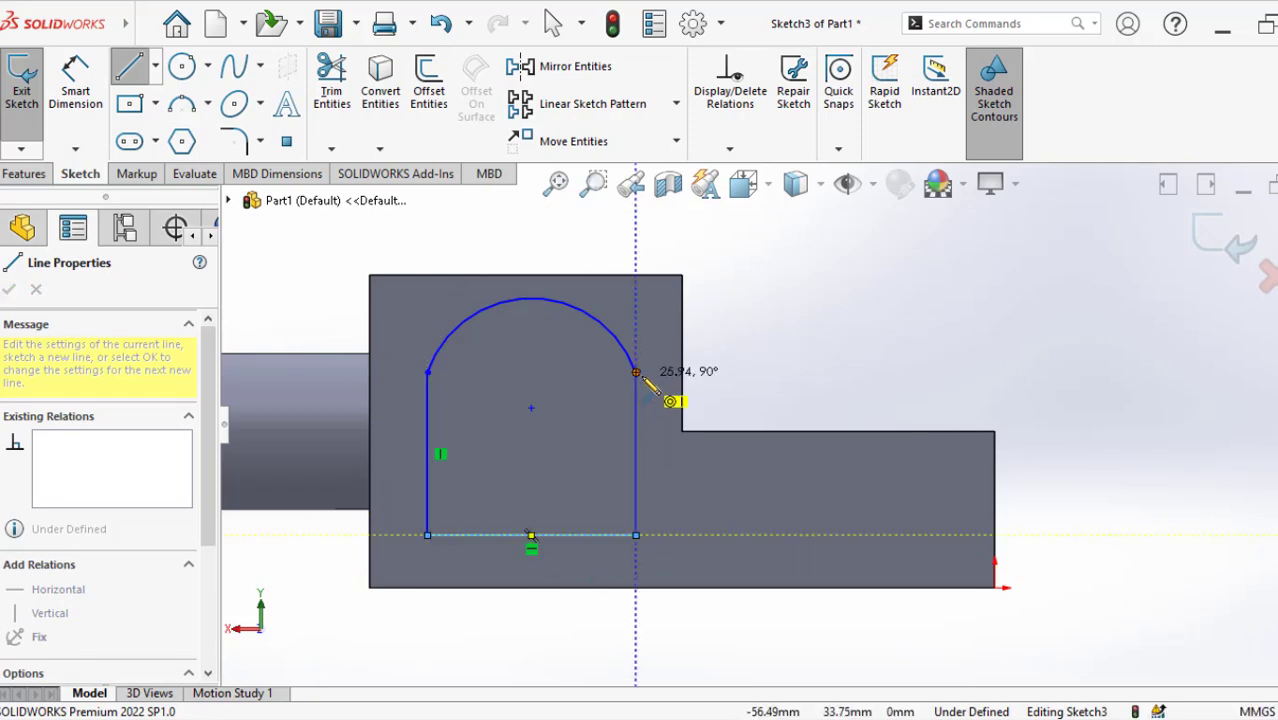
{"action": "left_click", "coordinate": [636, 373]}
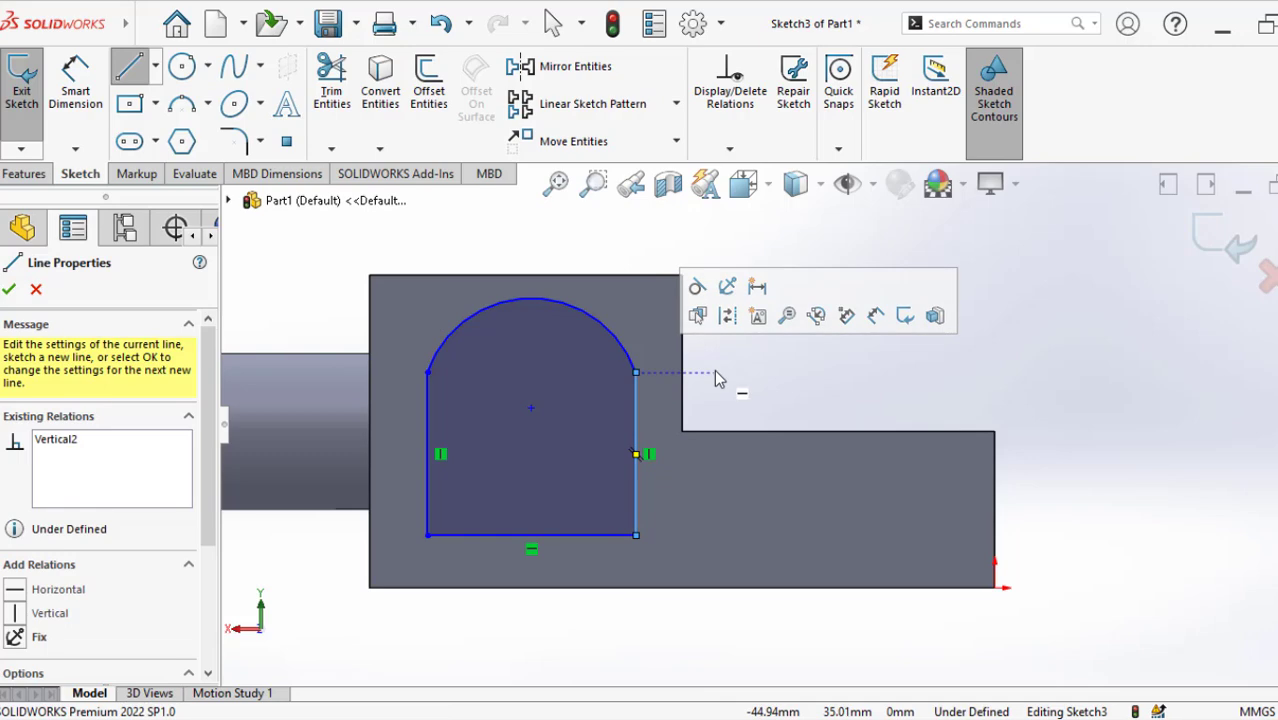
{"action": "left_click", "coordinate": [9, 289]}
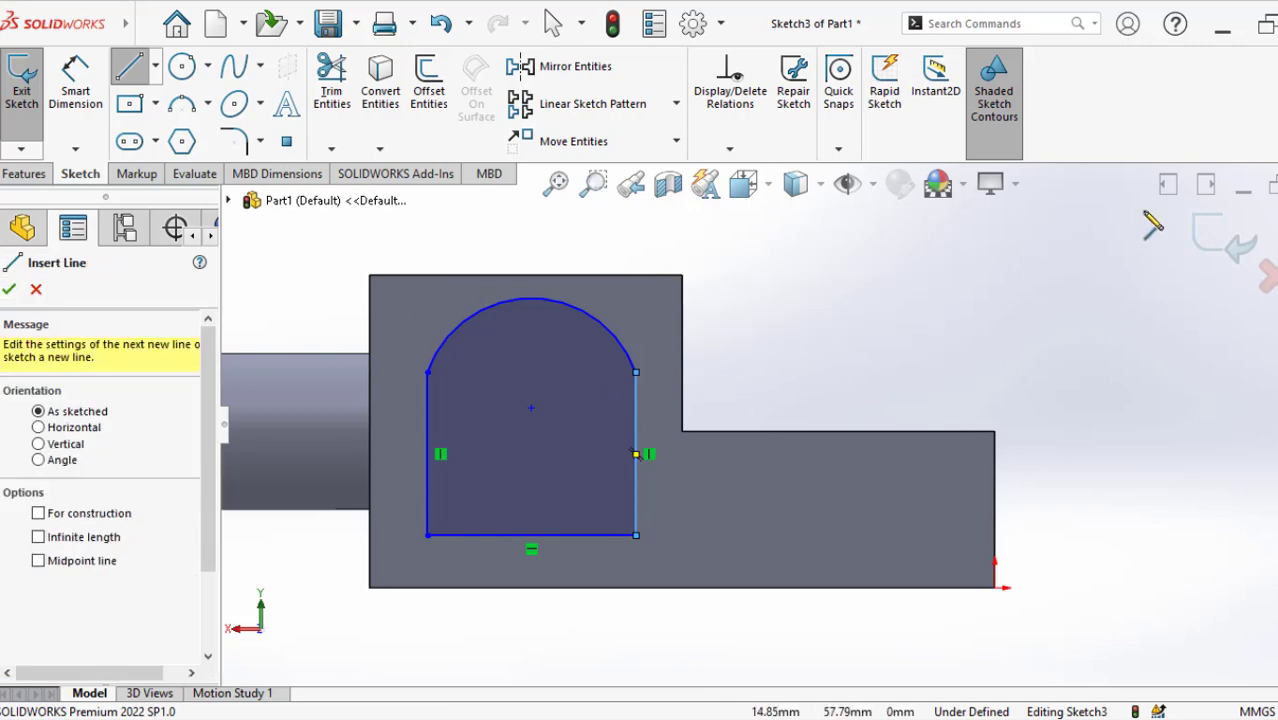
{"action": "left_click", "coordinate": [1245, 250]}
Step: Cut the arch profile through the stepped block with an Extruded Cut using the Through All end condition
{"action": "mouse_move", "coordinate": [776, 323]}
{"action": "middle_mouse_down"}
{"action": "mouse_move", "coordinate": [756, 331]}
{"action": "mouse_move", "coordinate": [727, 420]}
{"action": "middle_mouse_up"}
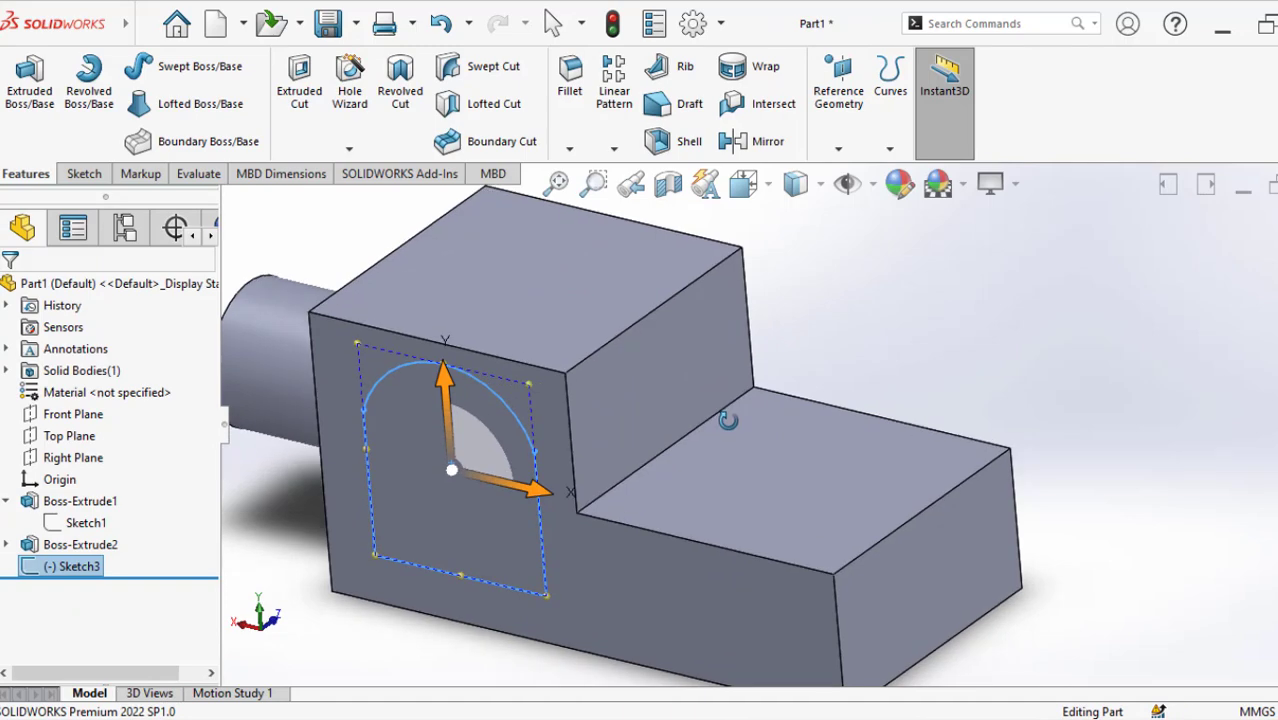
{"action": "left_click", "coordinate": [296, 90]}
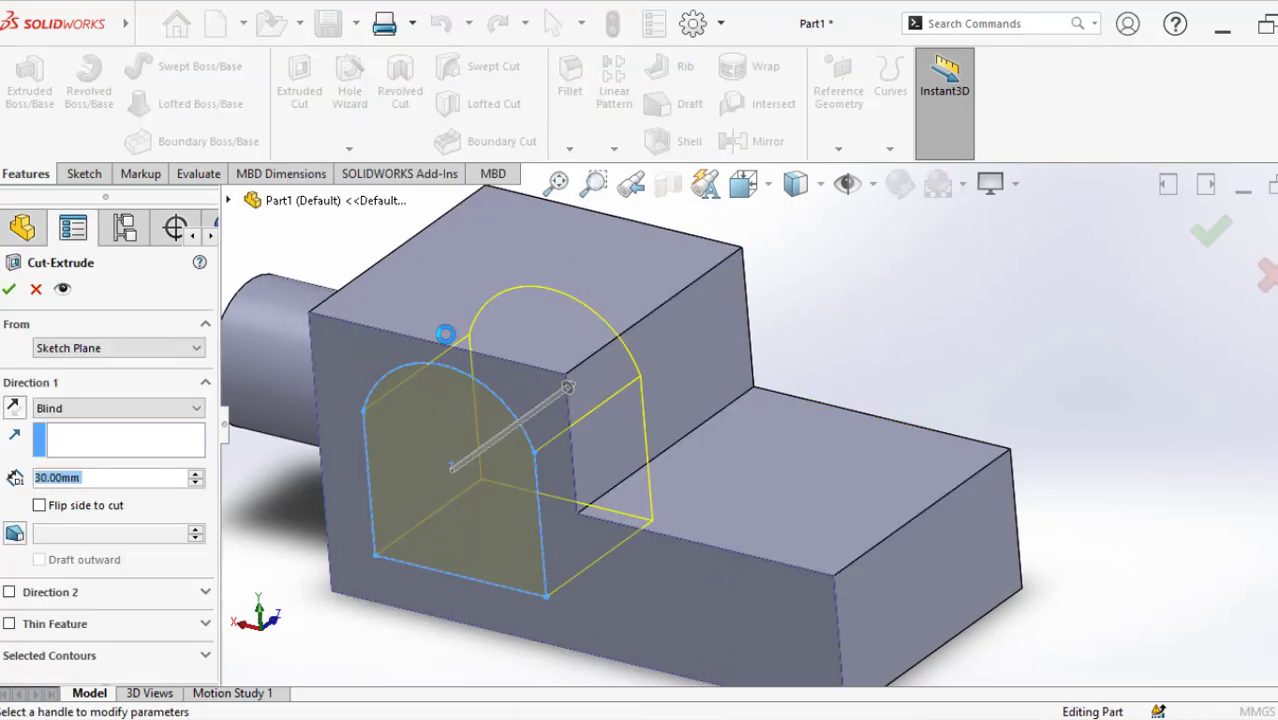
{"action": "middle_click_drag", "start_coordinate": [639, 343], "coordinate": [679, 408]}
{"action": "left_click_drag", "start_coordinate": [679, 408], "coordinate": [829, 343]}
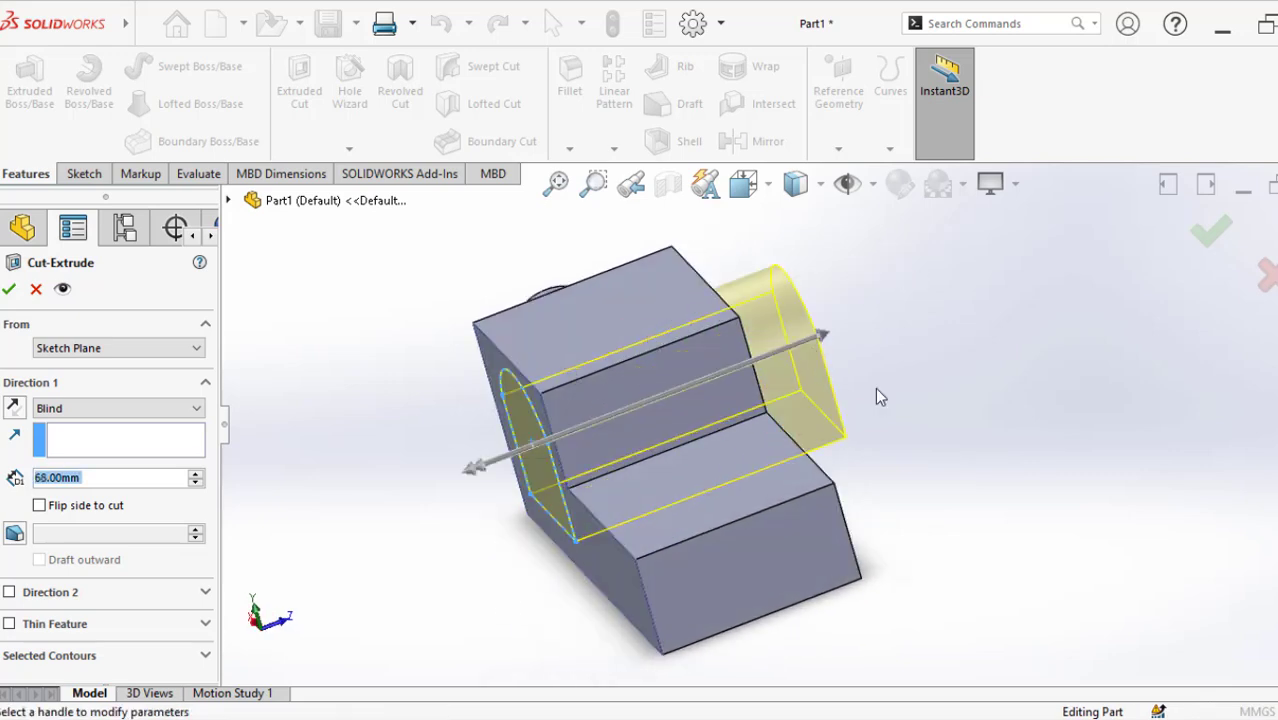
{"action": "middle_click_drag", "start_coordinate": [879, 396], "coordinate": [900, 399]}
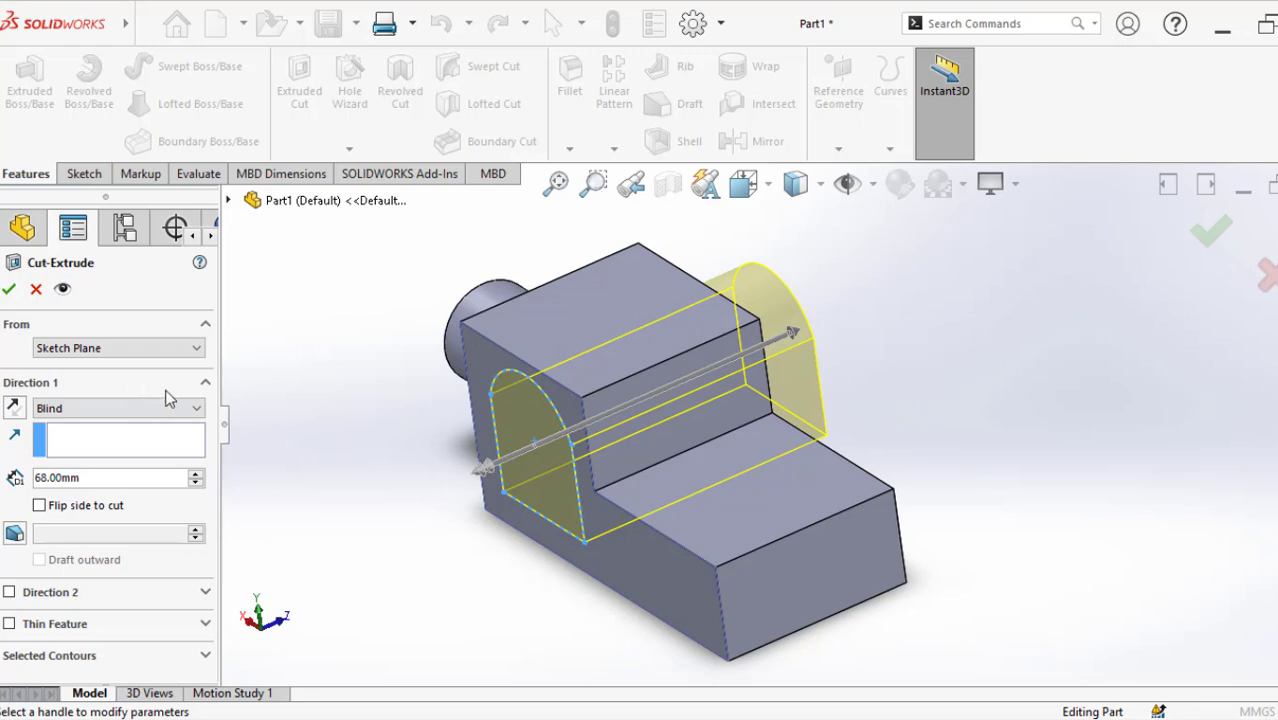
{"action": "left_click", "coordinate": [197, 408]}
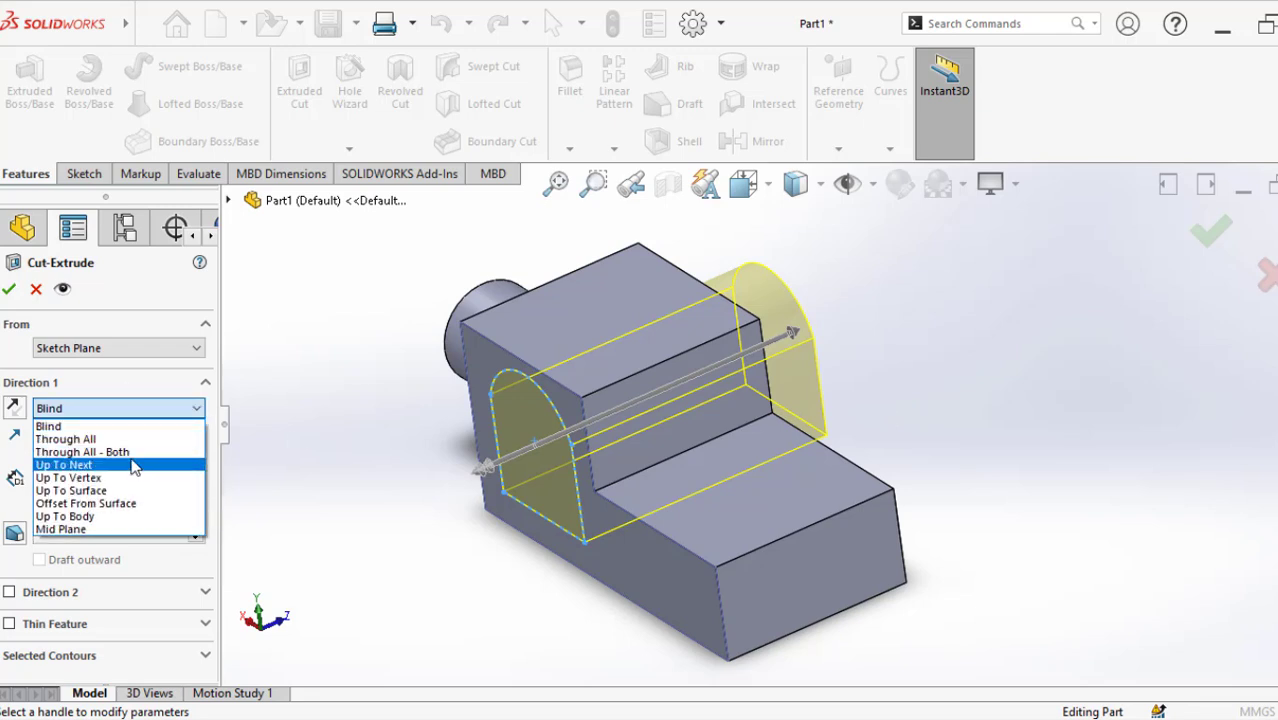
{"action": "left_click", "coordinate": [110, 439]}
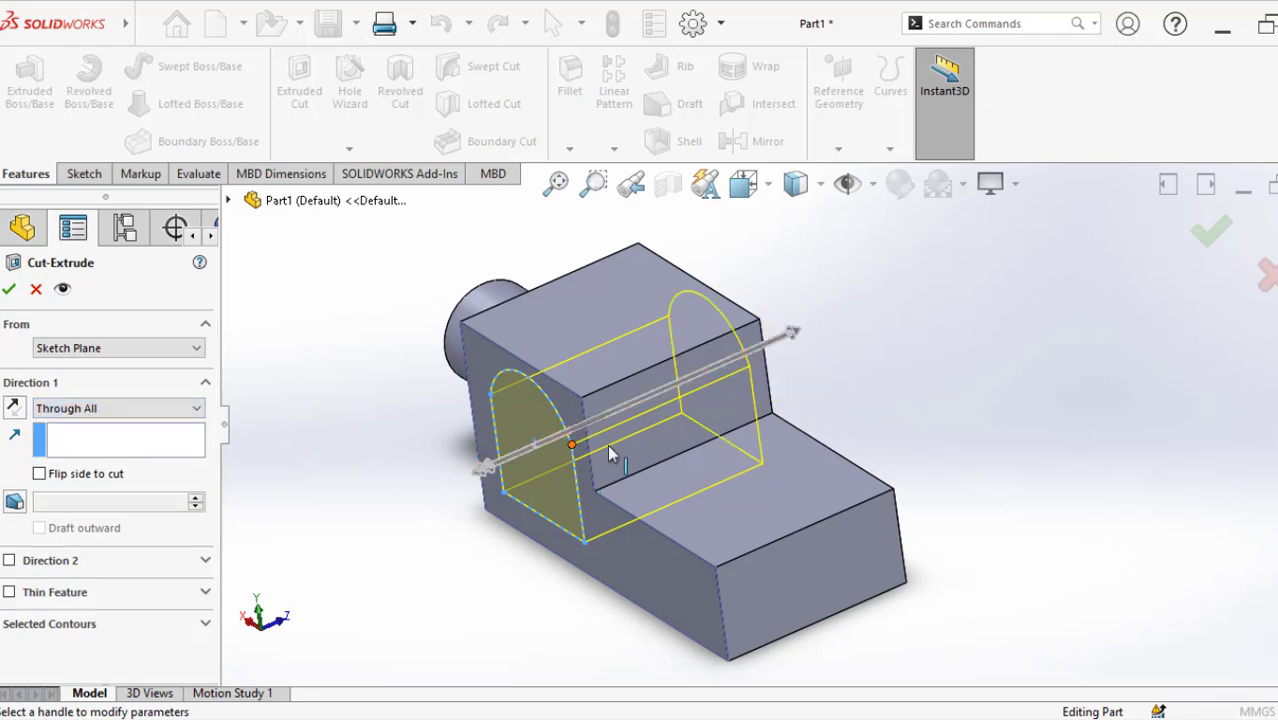
{"action": "left_click", "coordinate": [1210, 237]}
{"action": "middle_click_drag", "start_coordinate": [876, 398], "coordinate": [922, 372]}
{"action": "scroll", "coordinate": [845, 363], "scroll_direction": "down", "scroll_amount": 3}
{"action": "scroll", "coordinate": [844, 353], "scroll_direction": "up", "scroll_amount": 1}
{"action": "mouse_move", "coordinate": [844, 353]}
{"action": "middle_mouse_down"}
{"action": "mouse_move", "coordinate": [833, 337]}
{"action": "mouse_move", "coordinate": [821, 345]}
{"action": "middle_mouse_up"}
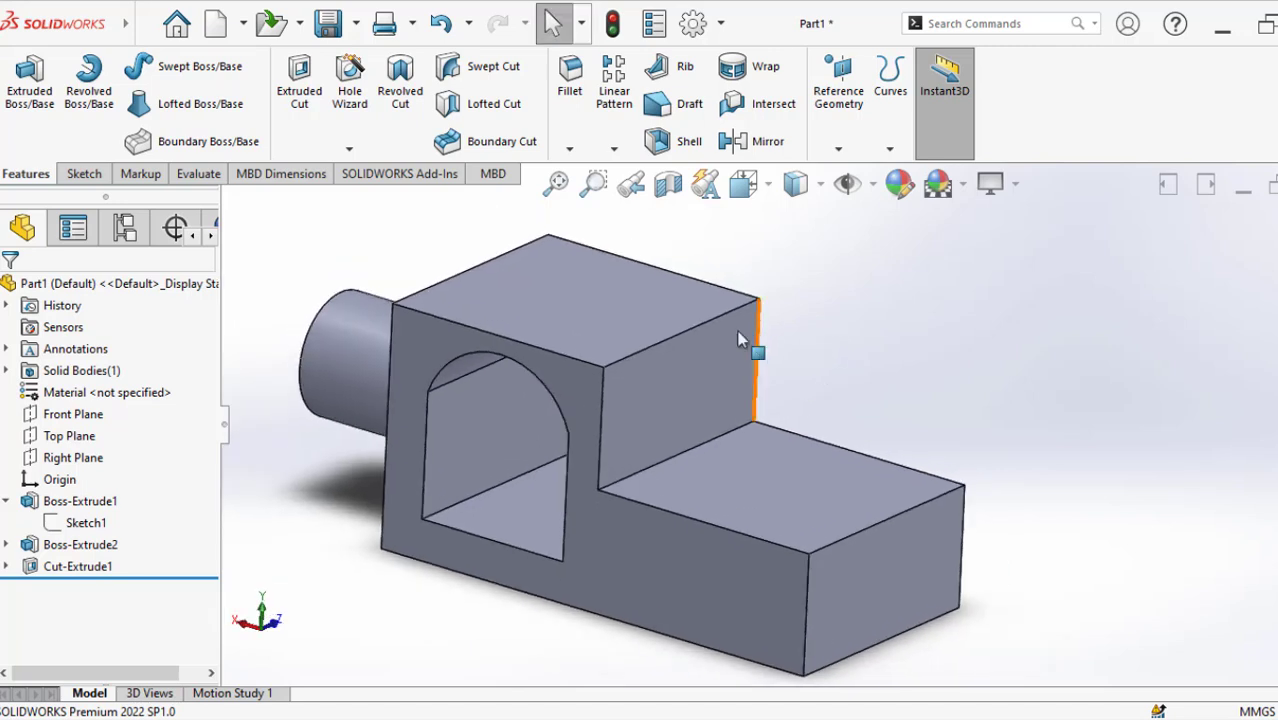
Step: Fillet the upper outer edge of the block's tall portion, on the step side, with a 5 mm radius
{"action": "left_click", "coordinate": [569, 80]}
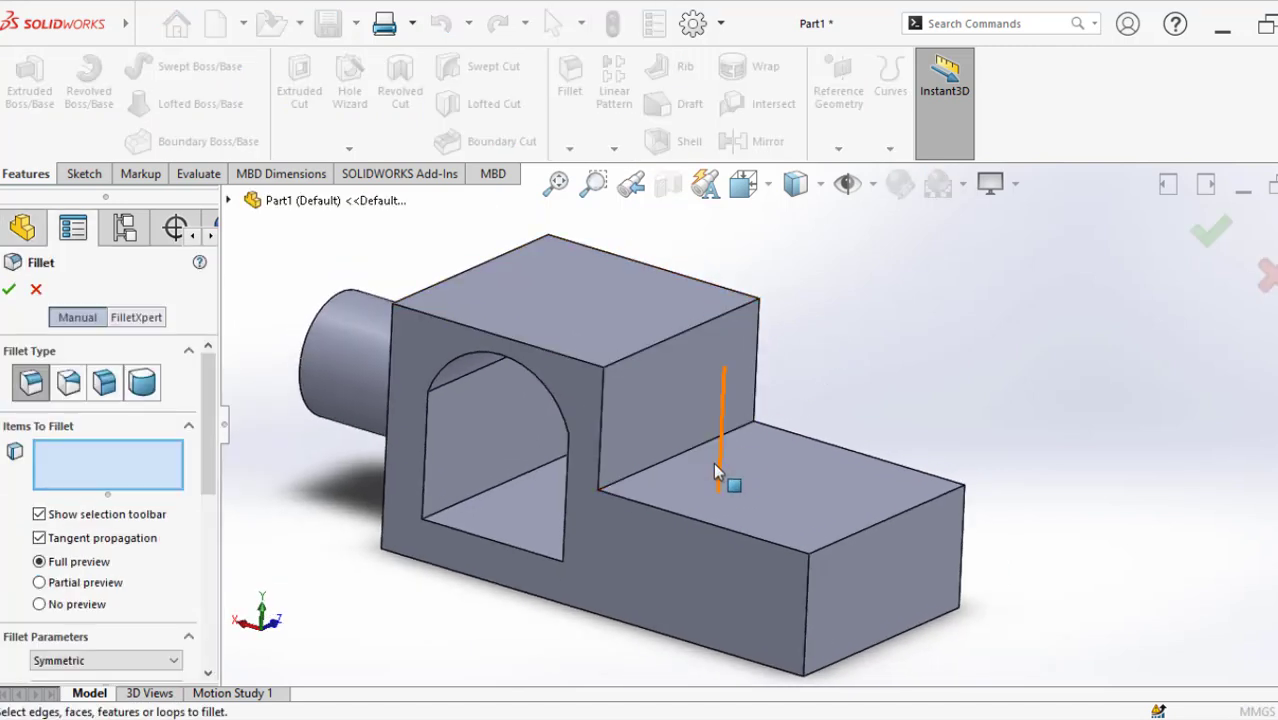
{"action": "left_click", "coordinate": [674, 346]}
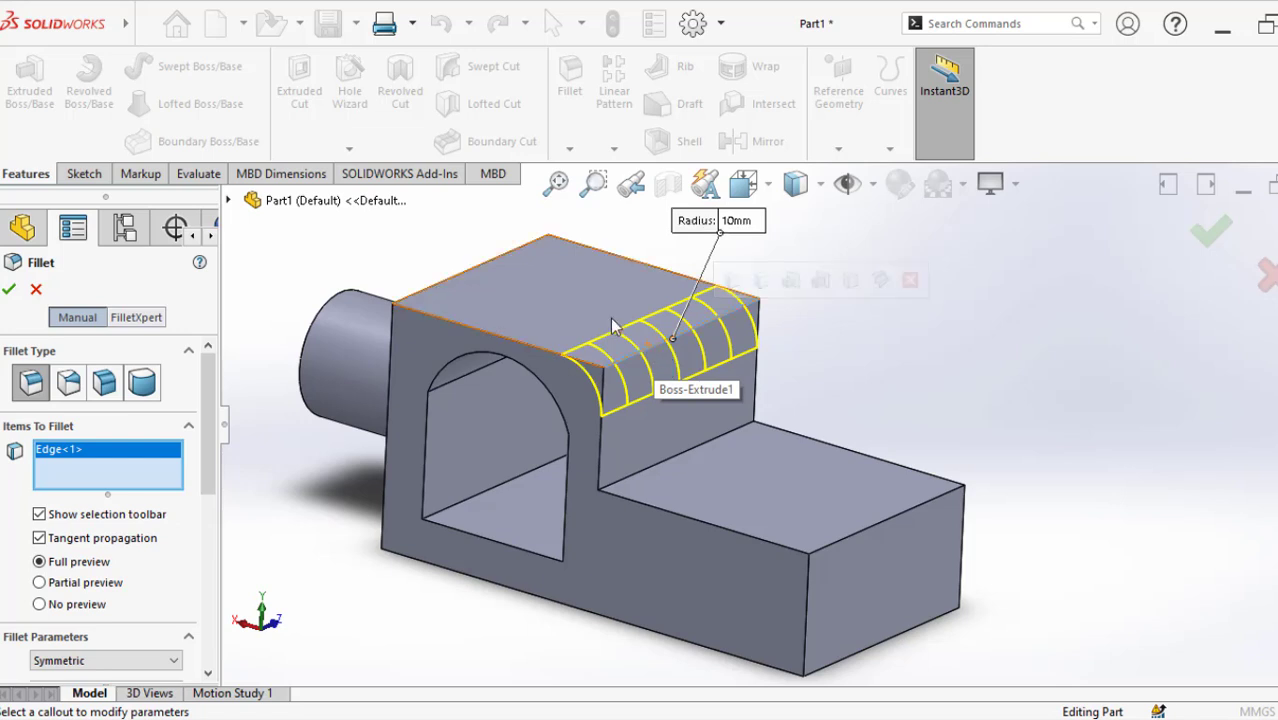
{"action": "left_click", "coordinate": [747, 226]}
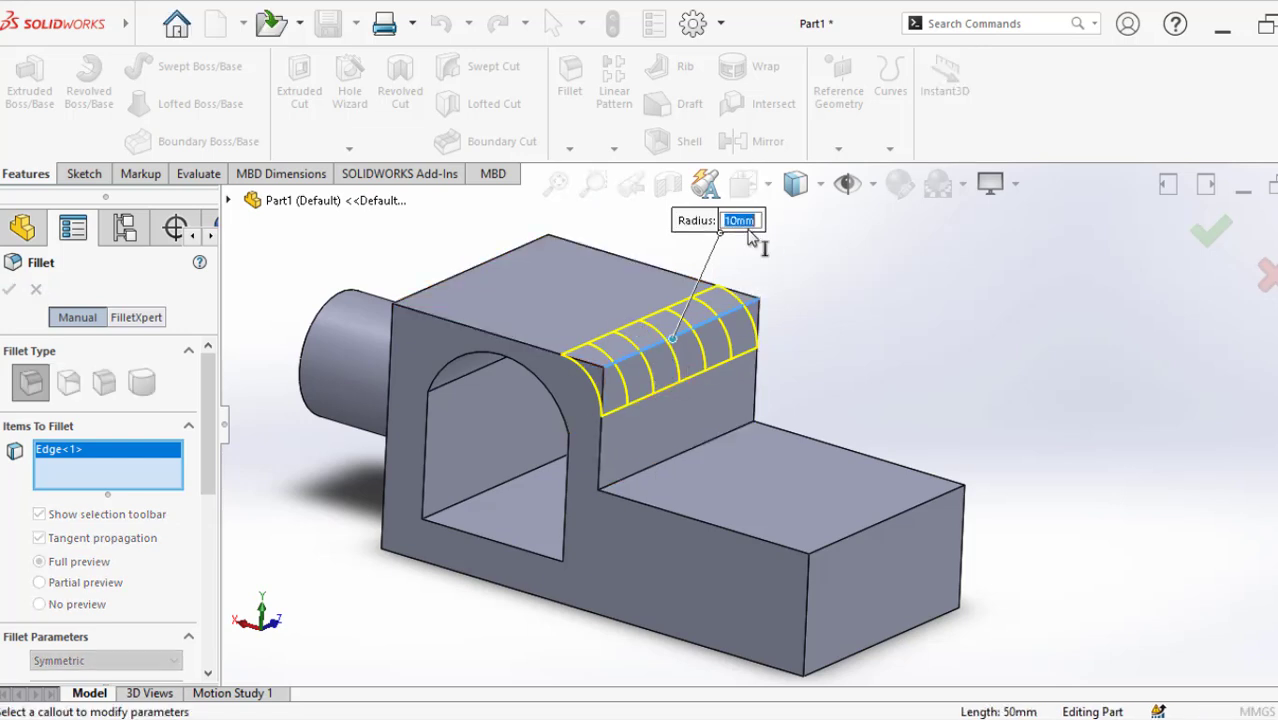
{"action": "key", "text": "Return"}
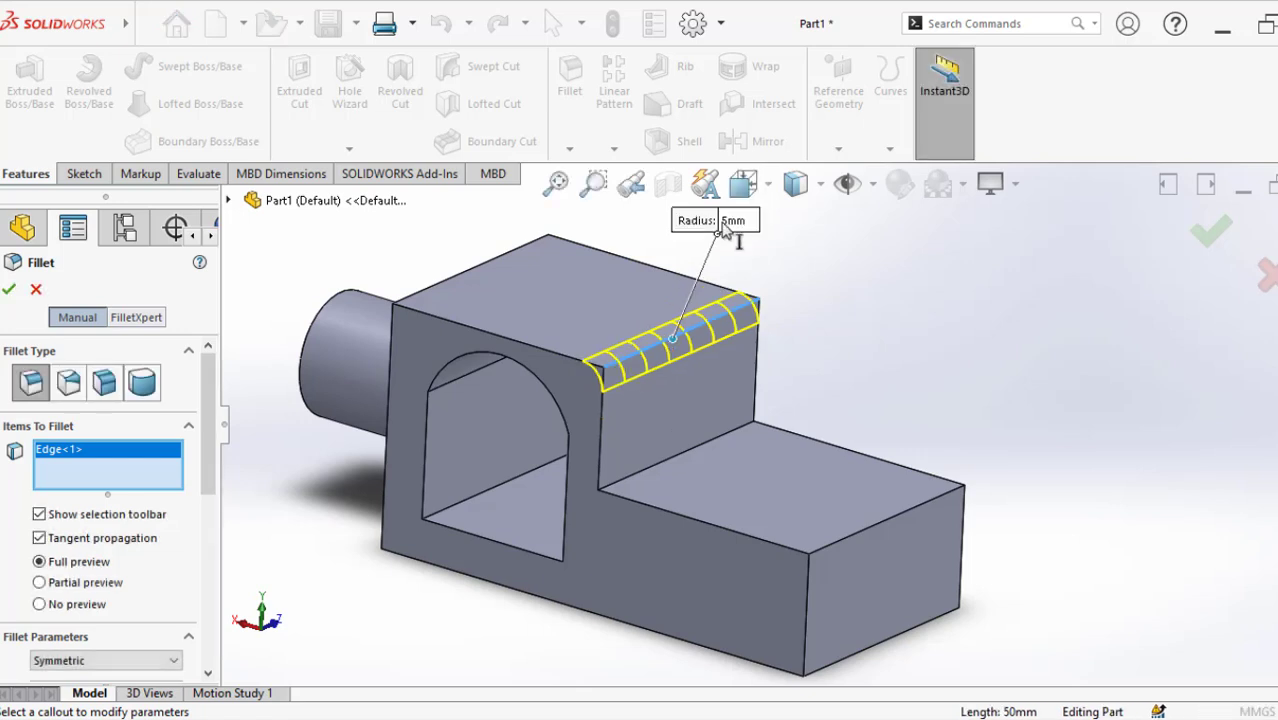
{"action": "left_click", "coordinate": [1214, 240]}
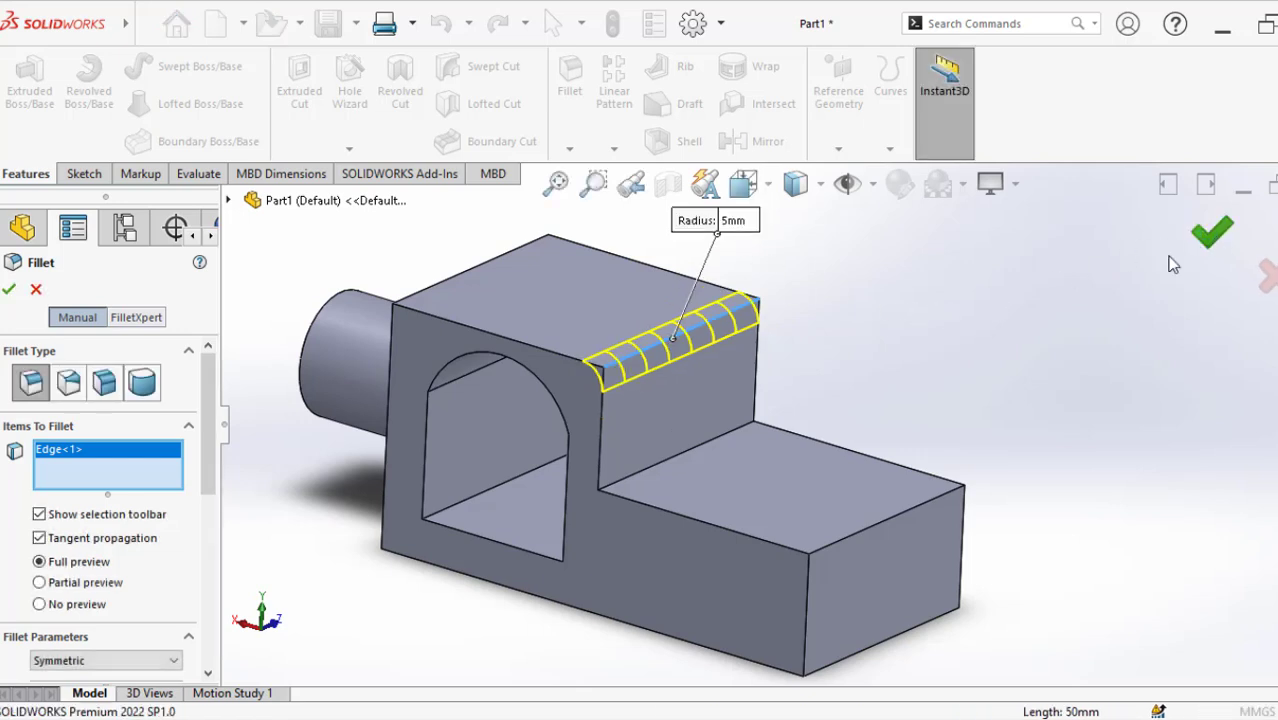
Step: Fillet the inner corner edge where the tall portion meets the lower step with a 10 mm radius
{"action": "mouse_move", "coordinate": [837, 349]}
{"action": "middle_mouse_down"}
{"action": "mouse_move", "coordinate": [818, 371]}
{"action": "mouse_move", "coordinate": [827, 362]}
{"action": "middle_mouse_up"}
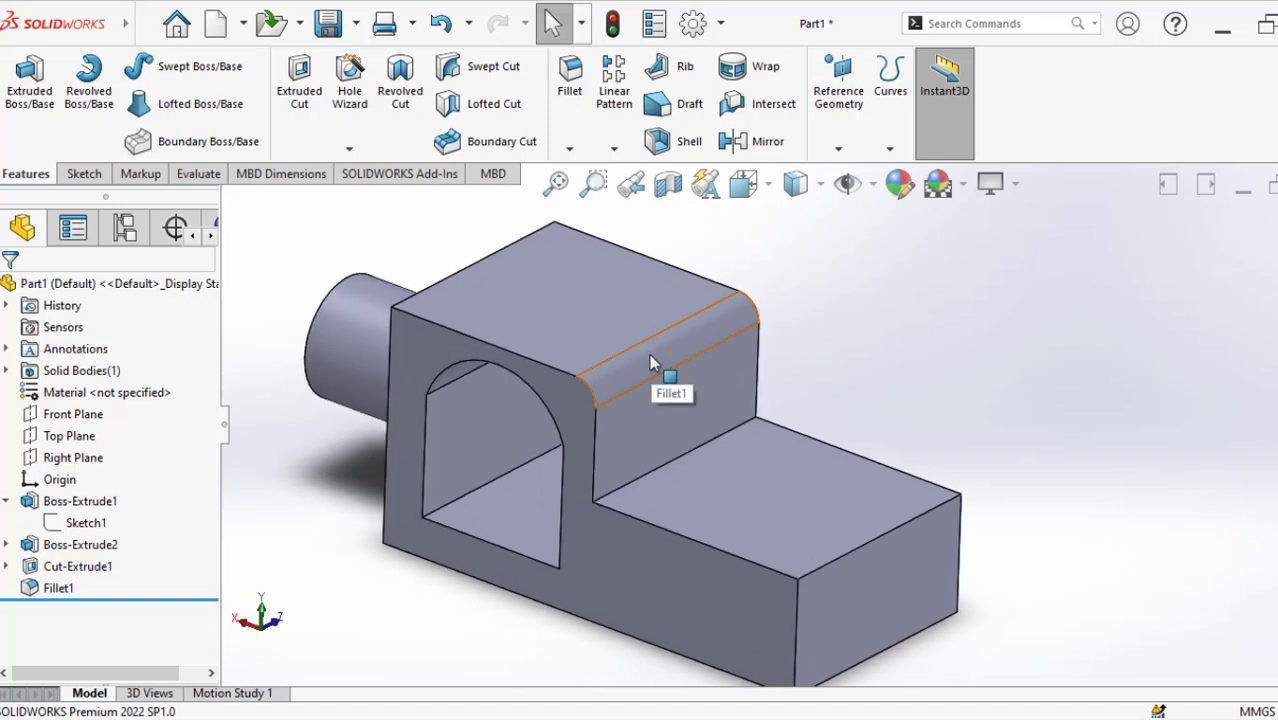
{"action": "left_click", "coordinate": [683, 468]}
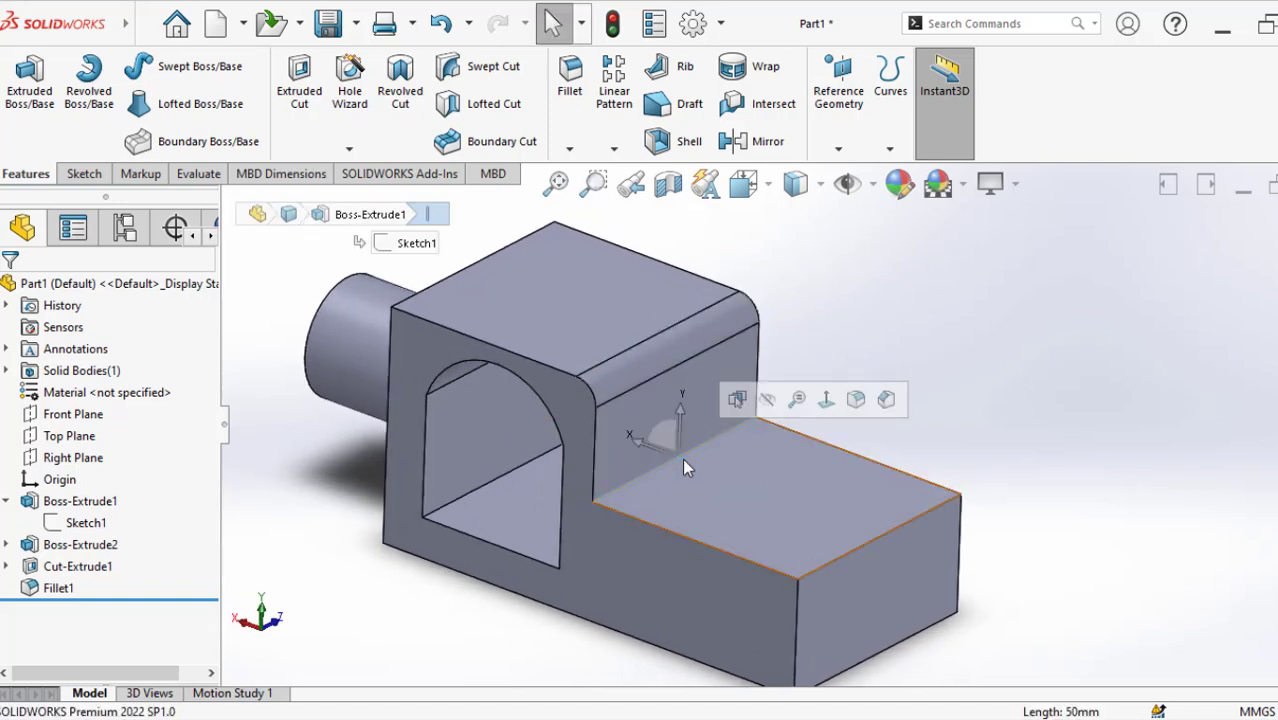
{"action": "left_click", "coordinate": [675, 459]}
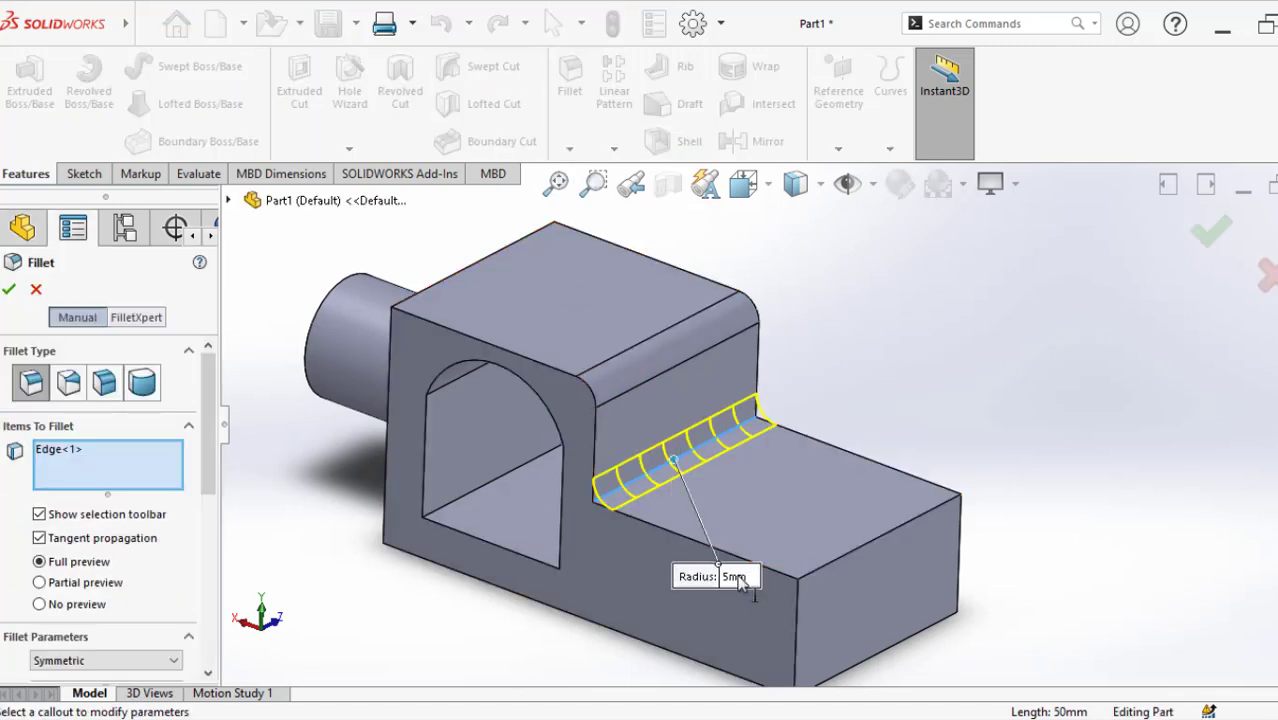
{"action": "left_click", "coordinate": [738, 578]}
{"action": "type", "text": "10"}
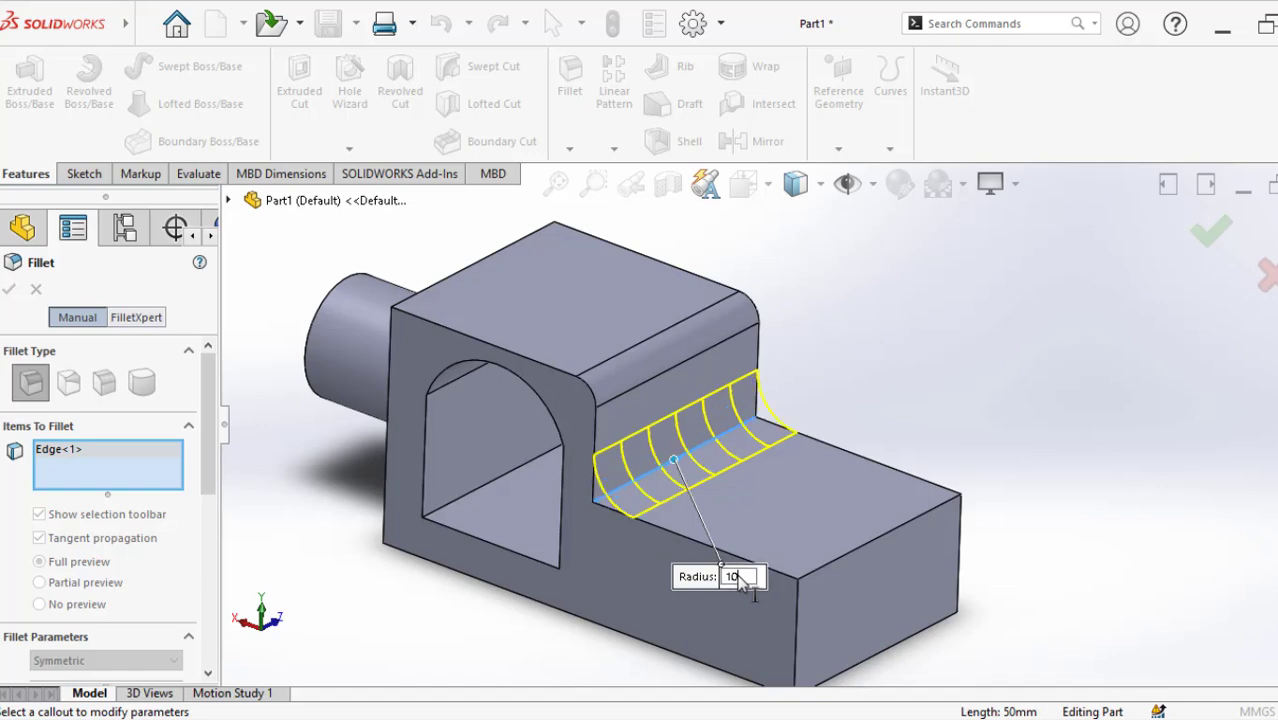
{"action": "key", "text": "Return"}
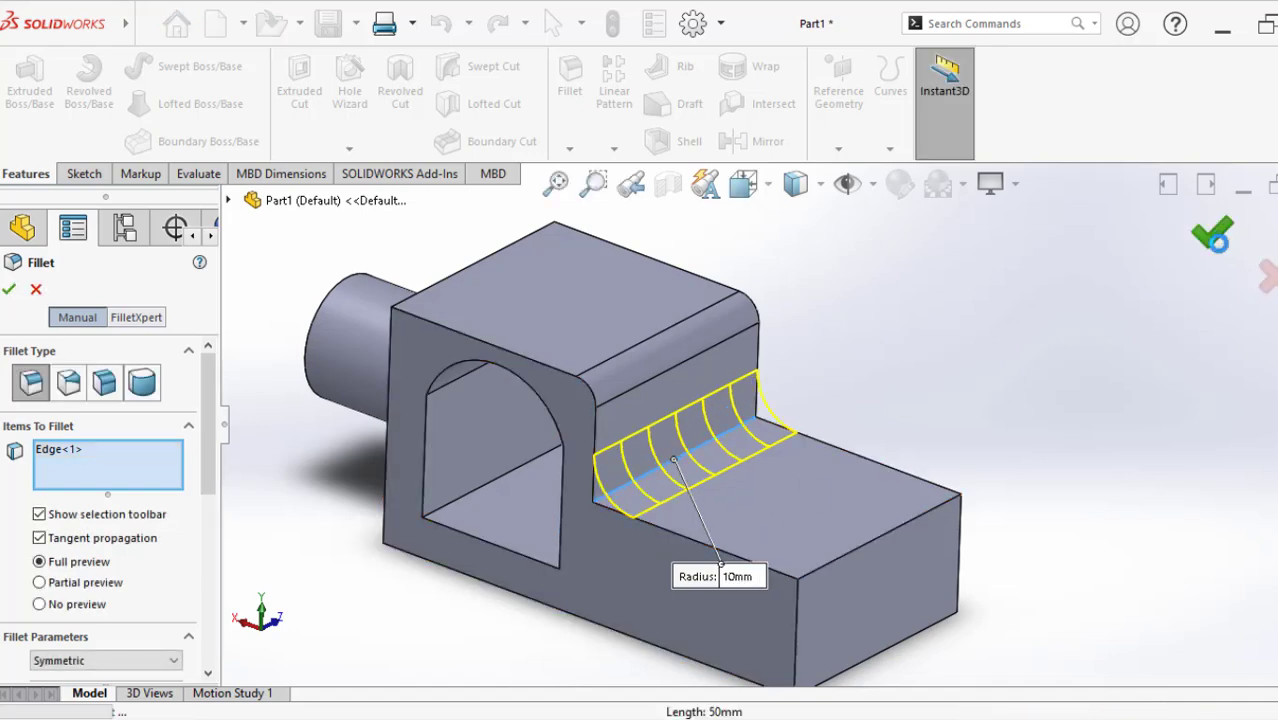
{"action": "left_click", "coordinate": [1209, 233]}
{"action": "middle_click_drag", "start_coordinate": [907, 389], "coordinate": [914, 345]}
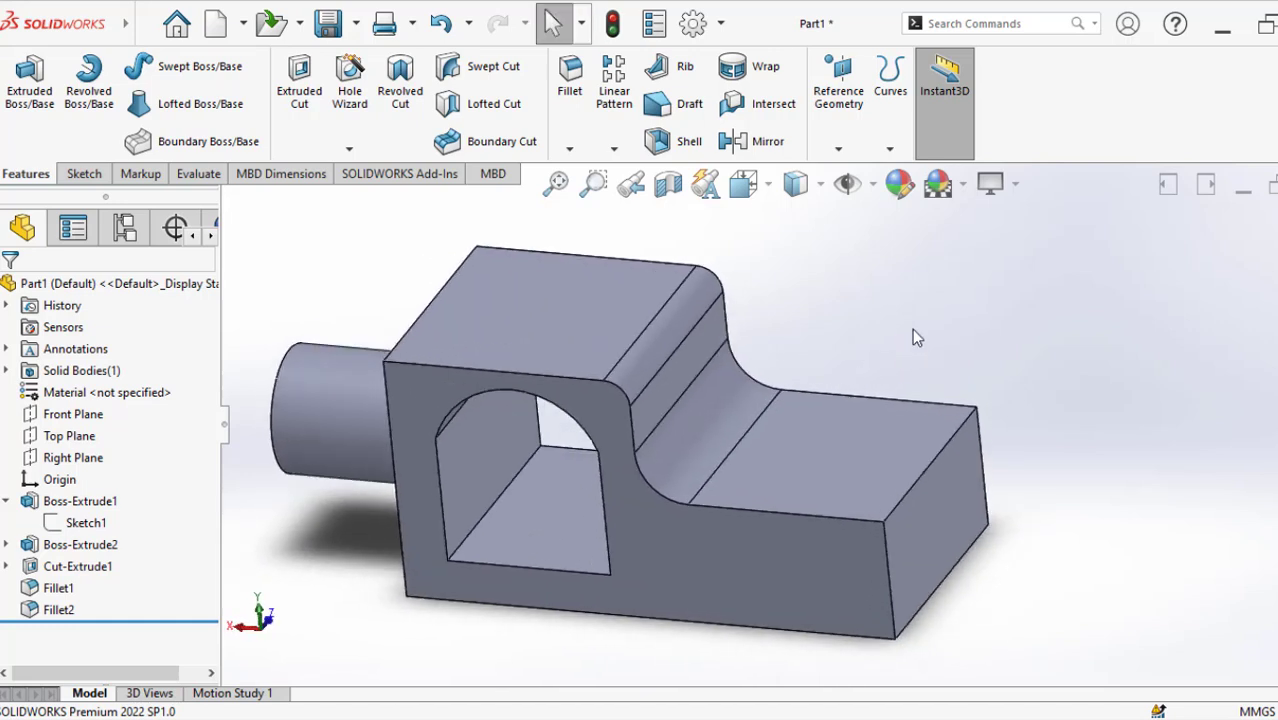
Step: Save the part in the Documents folder under the file name Ex_1, without replacing the existing Part1 file
{"action": "left_click", "coordinate": [330, 24]}
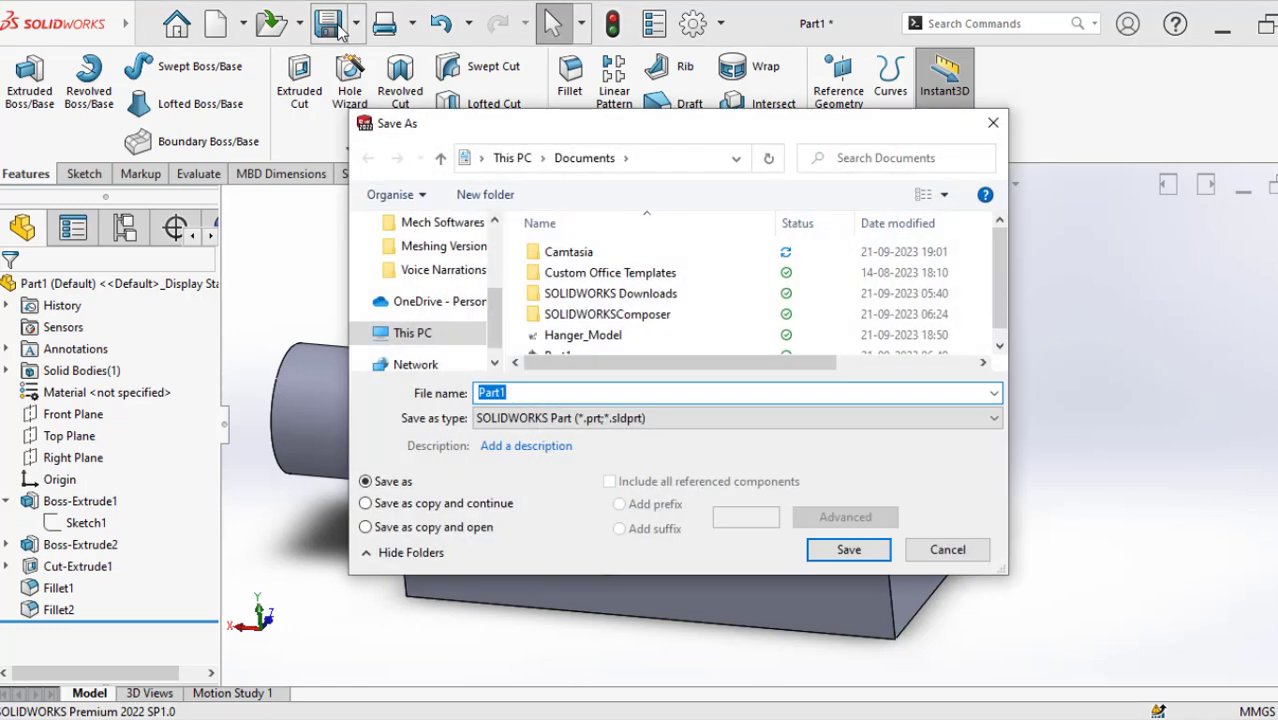
{"action": "left_click", "coordinate": [851, 550]}
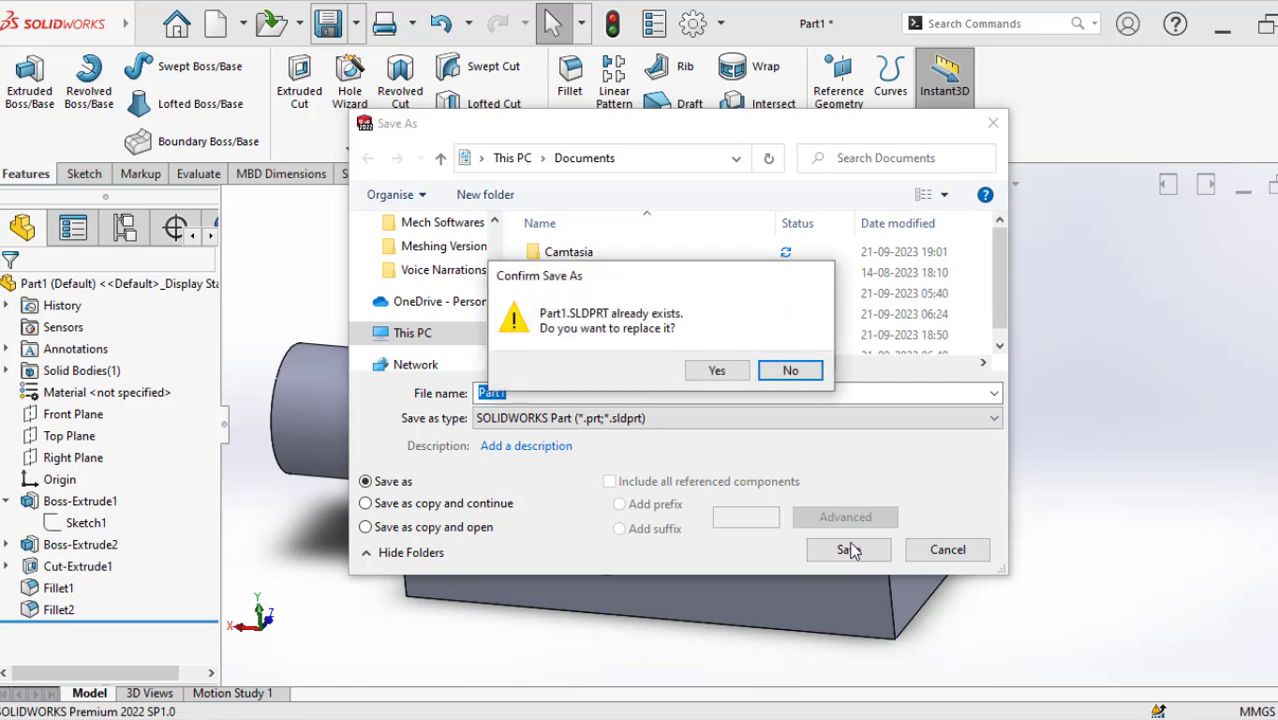
{"action": "left_click", "coordinate": [781, 375]}
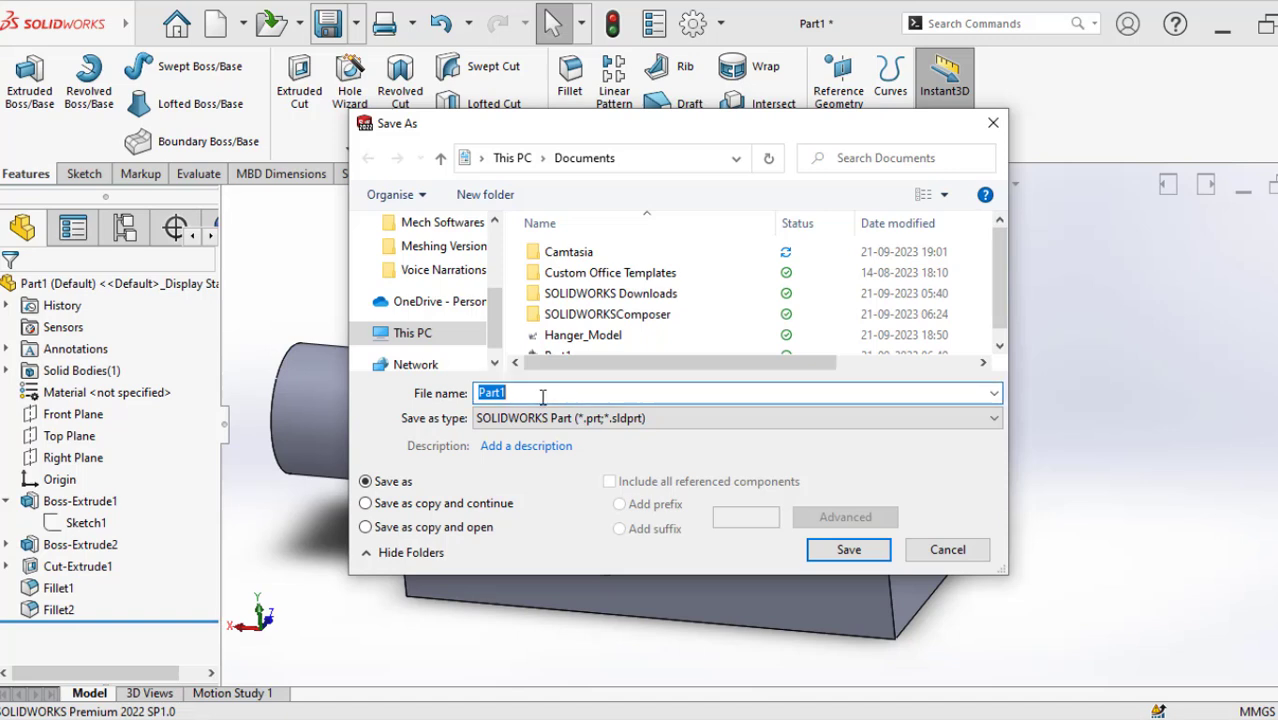
{"action": "type", "text": "Ex_1"}
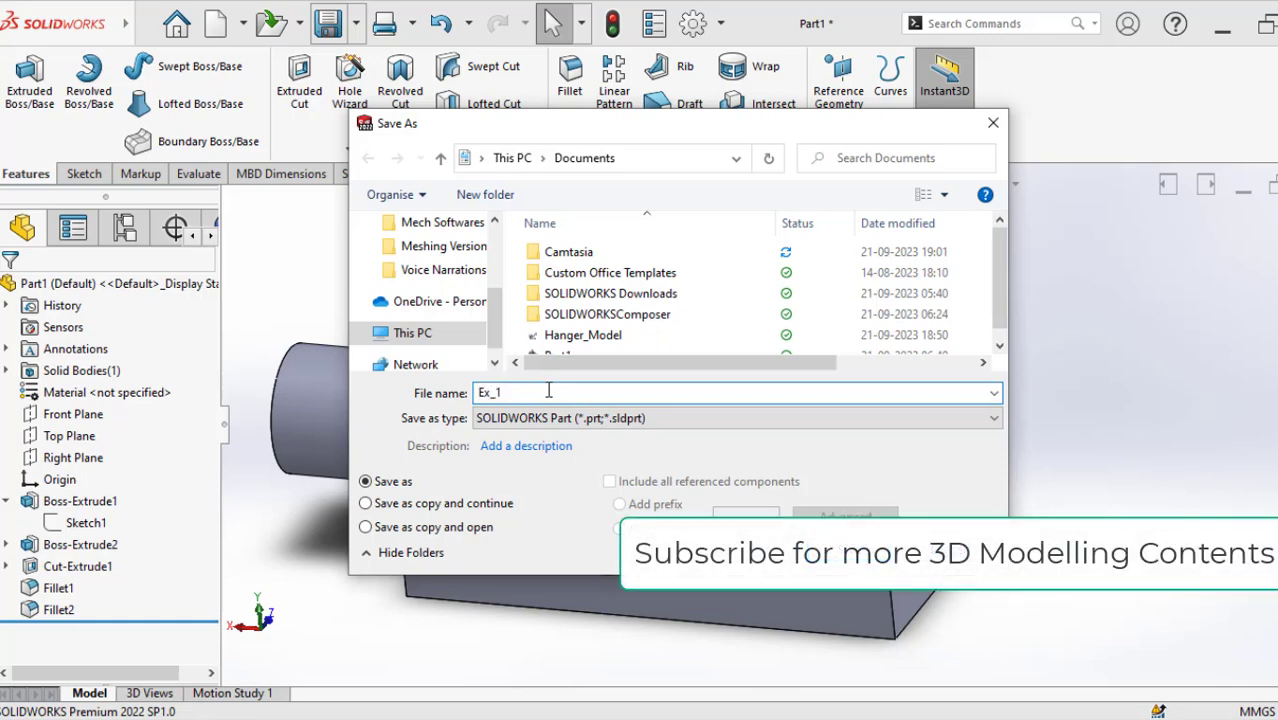
{"action": "key", "text": "Return"}
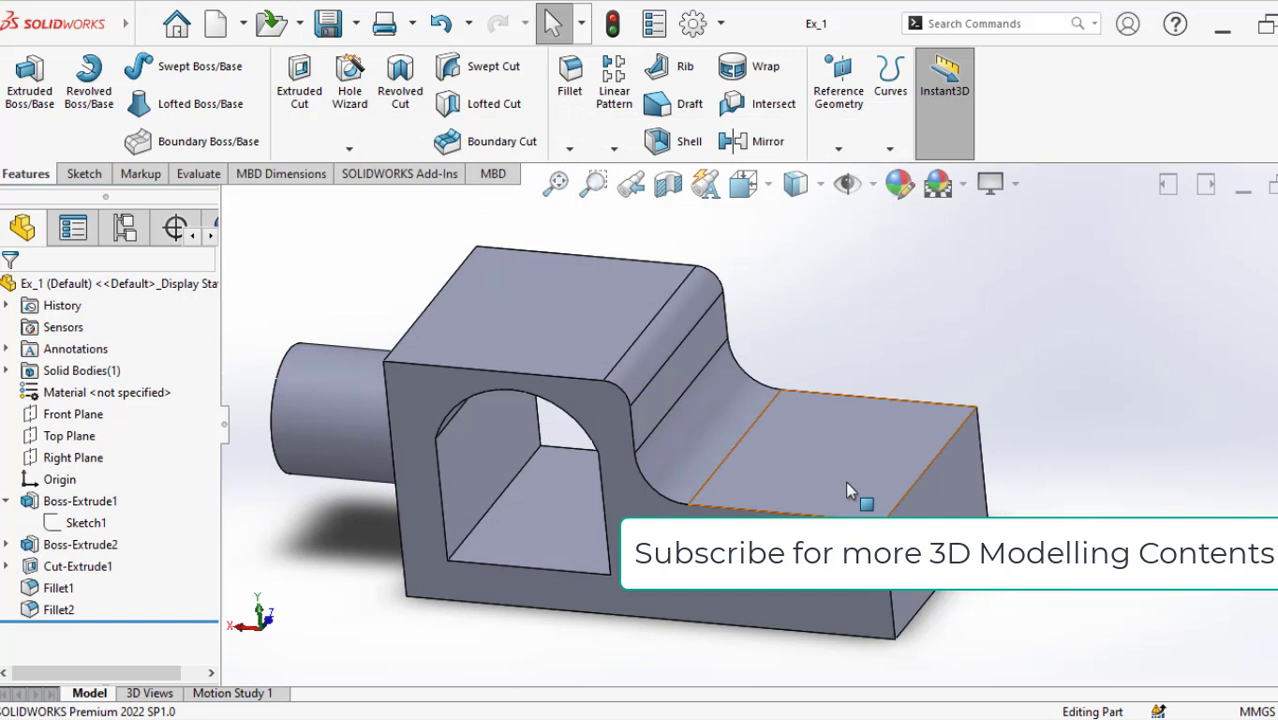